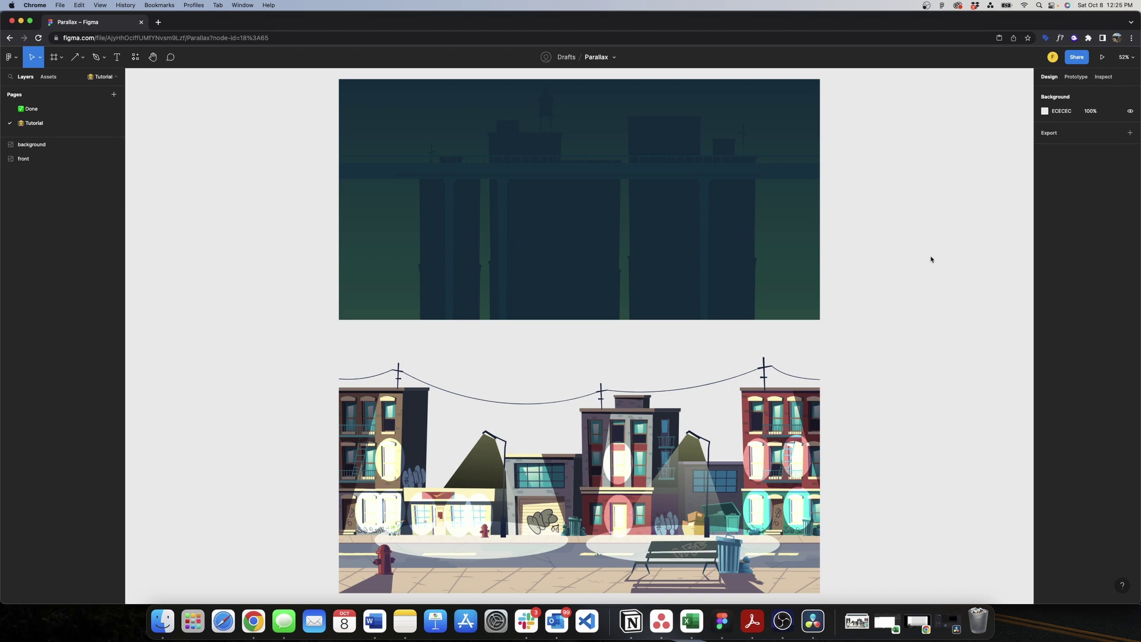
- Create a MacBook Pro 14" frame and place it below the two images, aligned with their left edges
key("f")
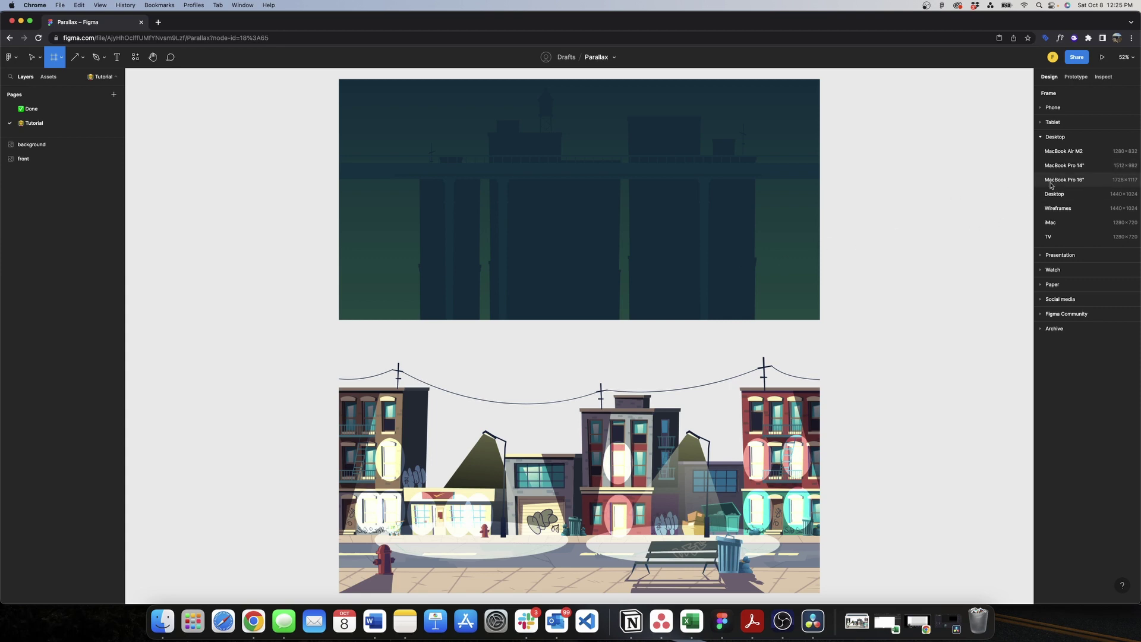
left_click(1064, 165)
scroll(698, 337, "down", 3)
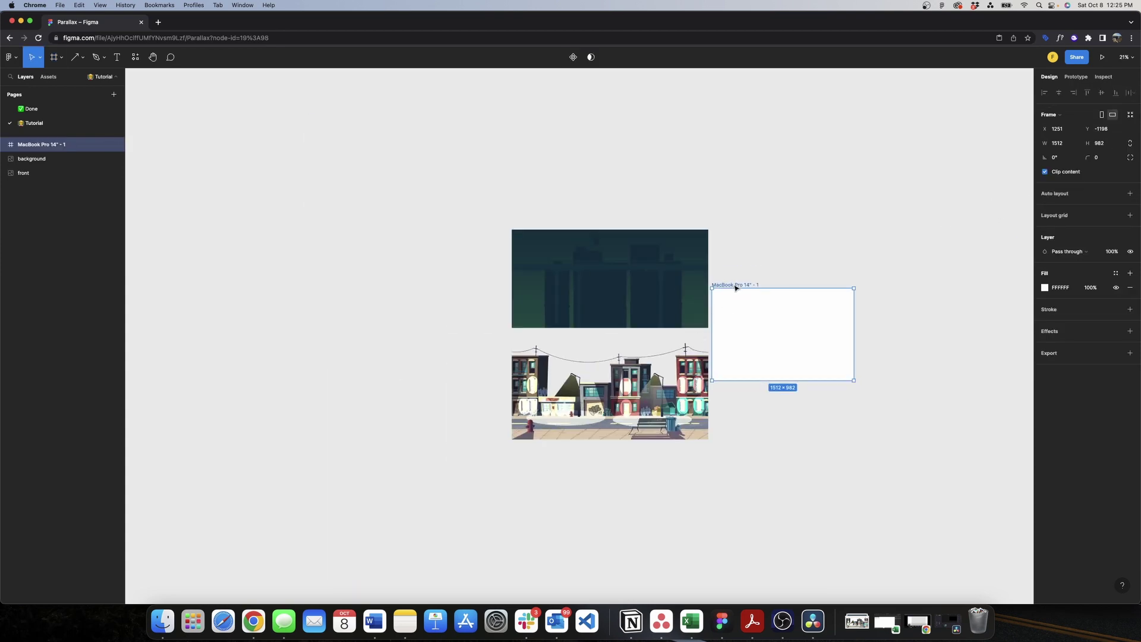
left_click_drag(737, 287, 537, 470)
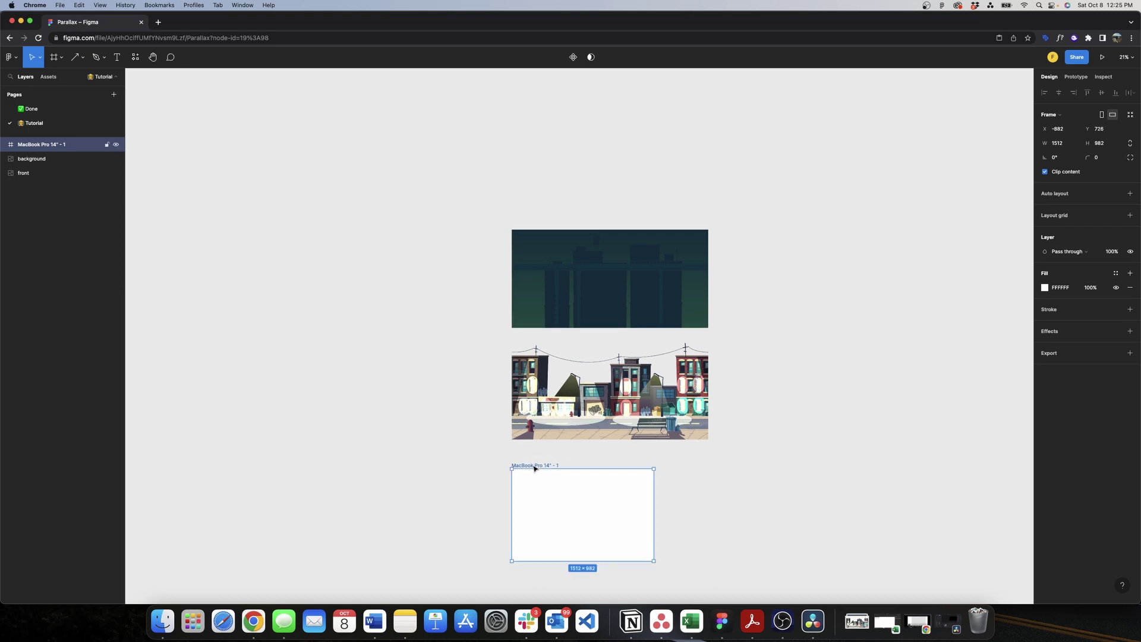
- Rename the new MacBook Pro 14" frame as home
scroll(563, 559, "up", 3)
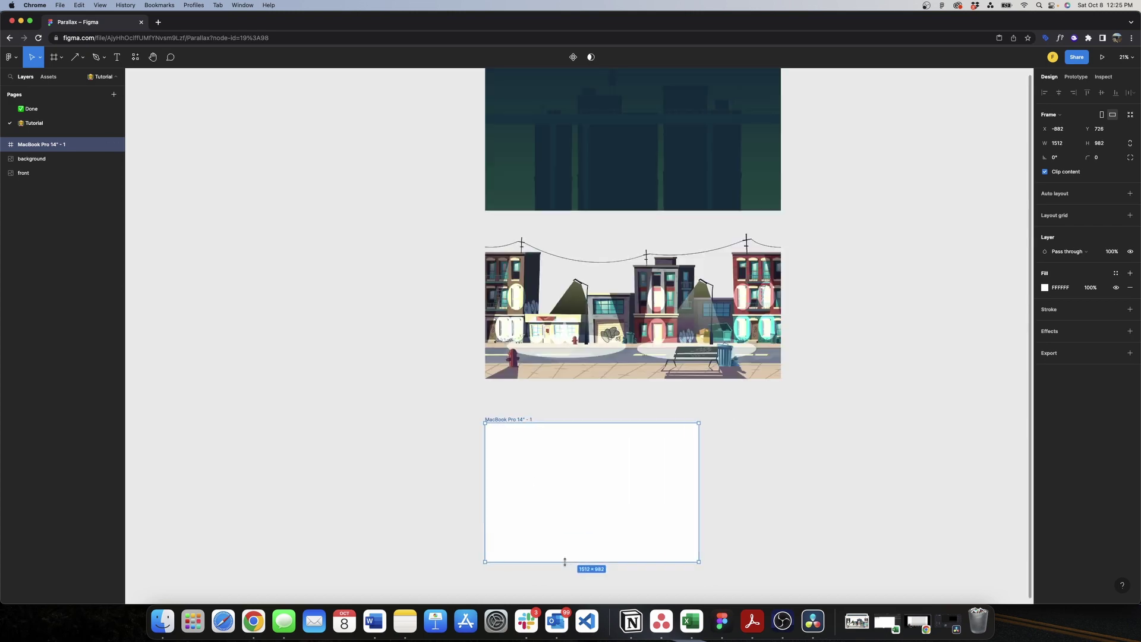
double_click(521, 420)
type("Home")
key("Return")
- Move the background image into the home frame and centre it horizontally and vertically
left_click(583, 154)
left_click_drag(581, 138, 560, 489)
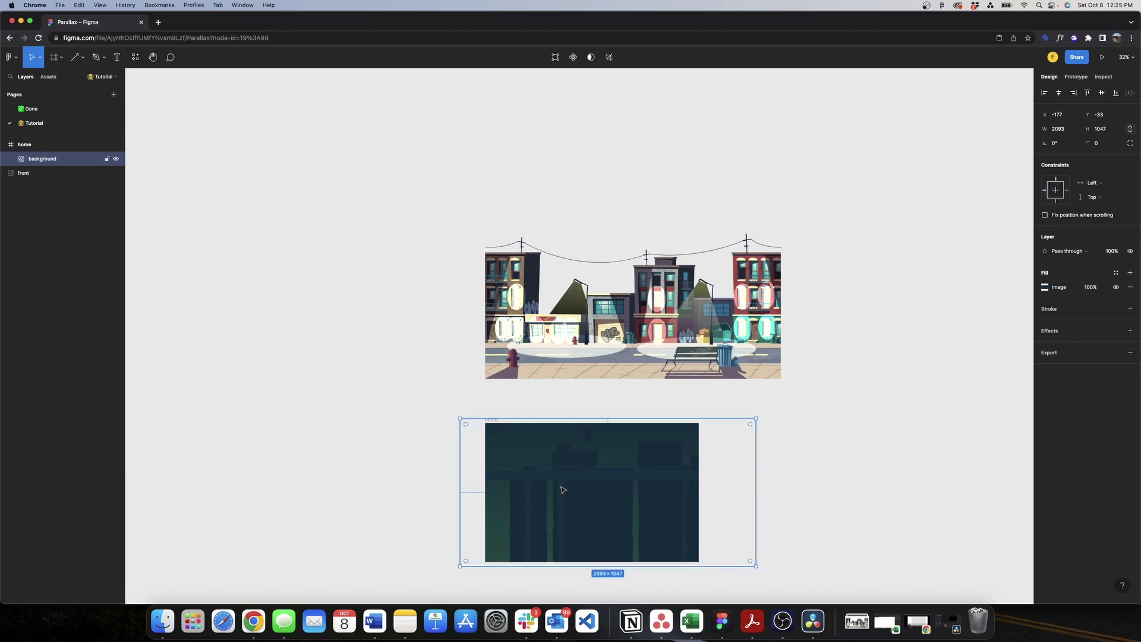
left_click(1062, 93)
left_click(1101, 93)
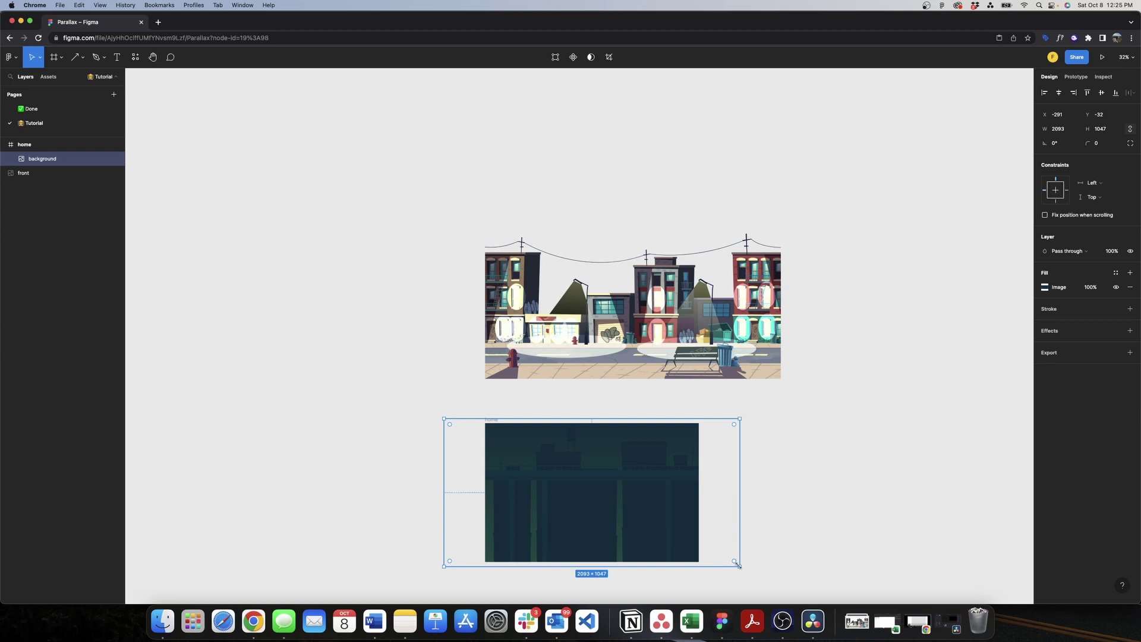
- Enlarge the background image proportionally about its centre to about 3013 × 1507
scroll(737, 560, "down", 1)
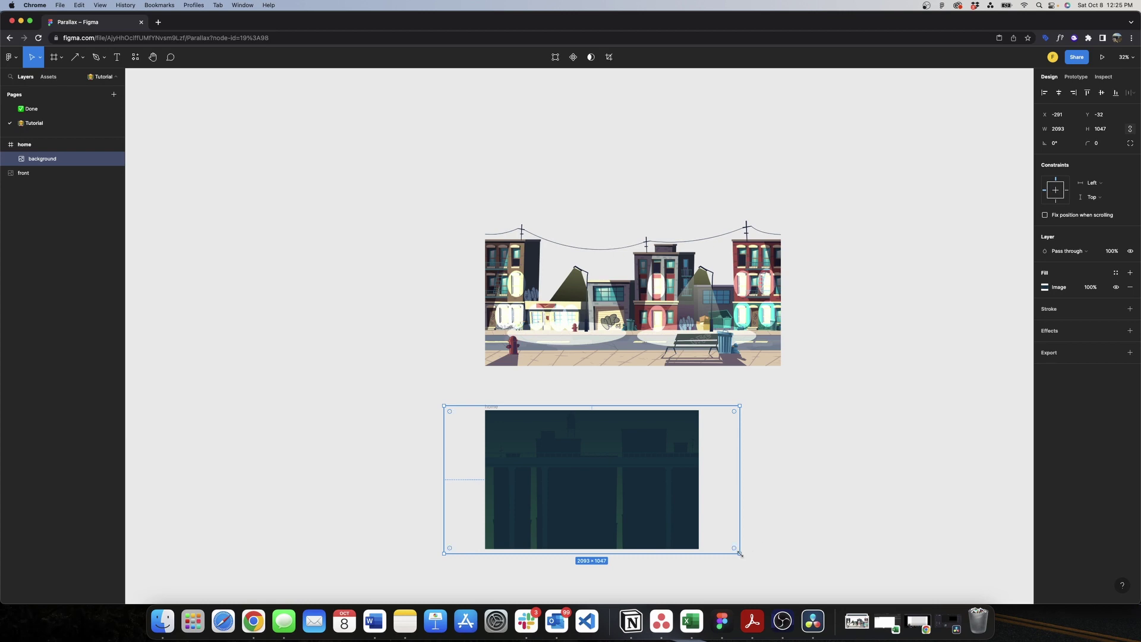
left_click_drag(740, 554, 770, 589)
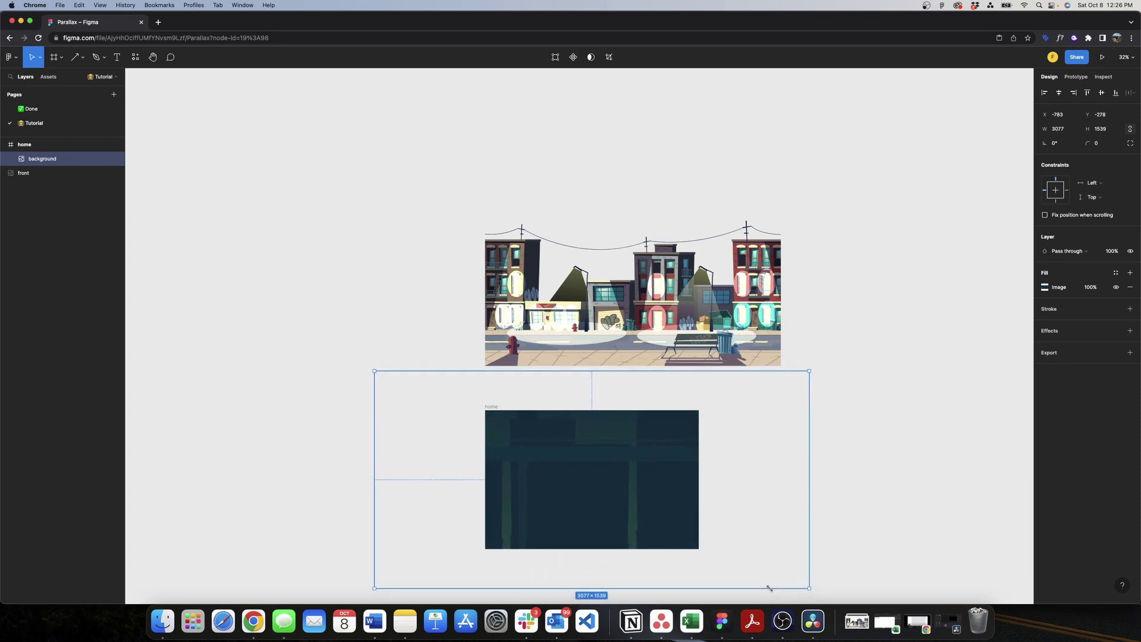
left_click(866, 284)
- Move the front image into the home frame's bottom-right corner and enlarge it from that corner to about 2167 × 1085
scroll(624, 222, "down", 3)
left_click(624, 222)
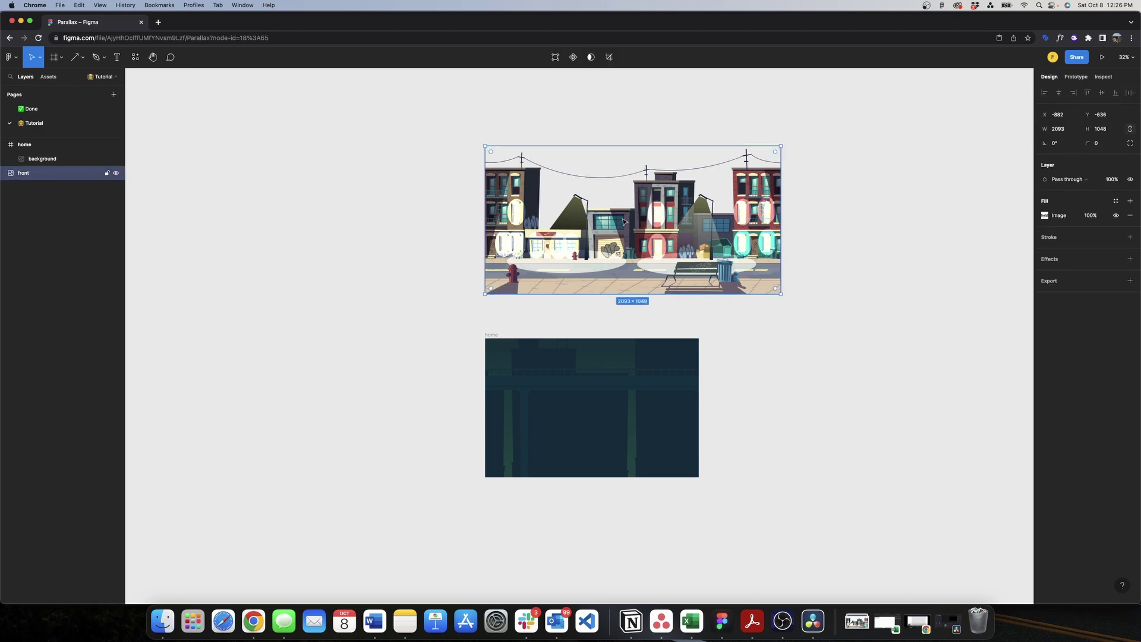
left_click_drag(670, 209, 615, 410)
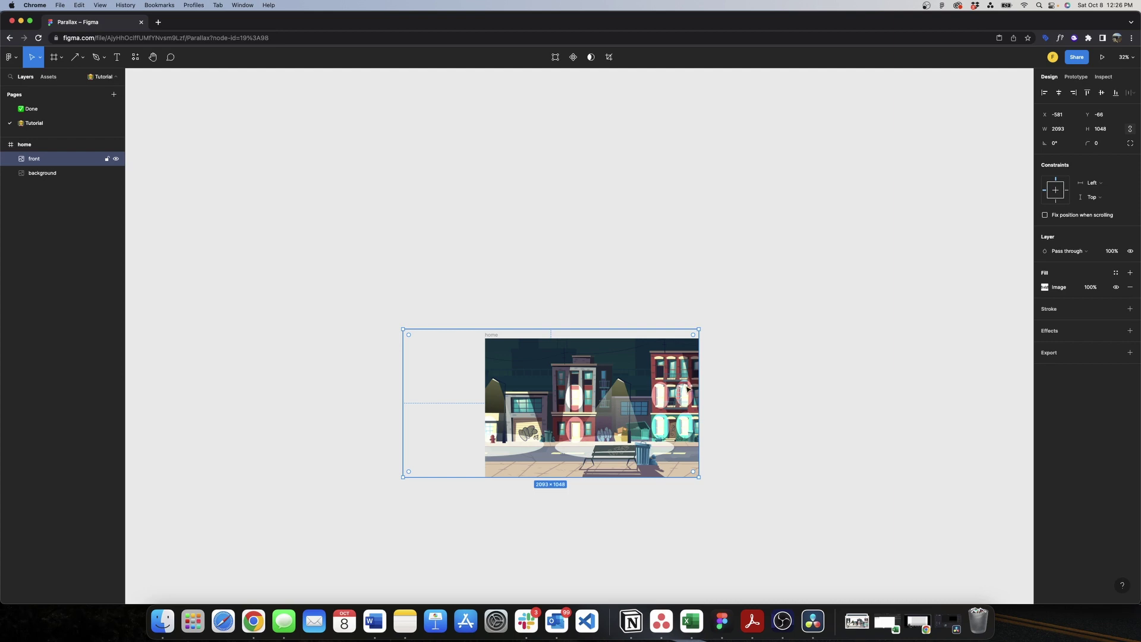
scroll(661, 395, "up", 2)
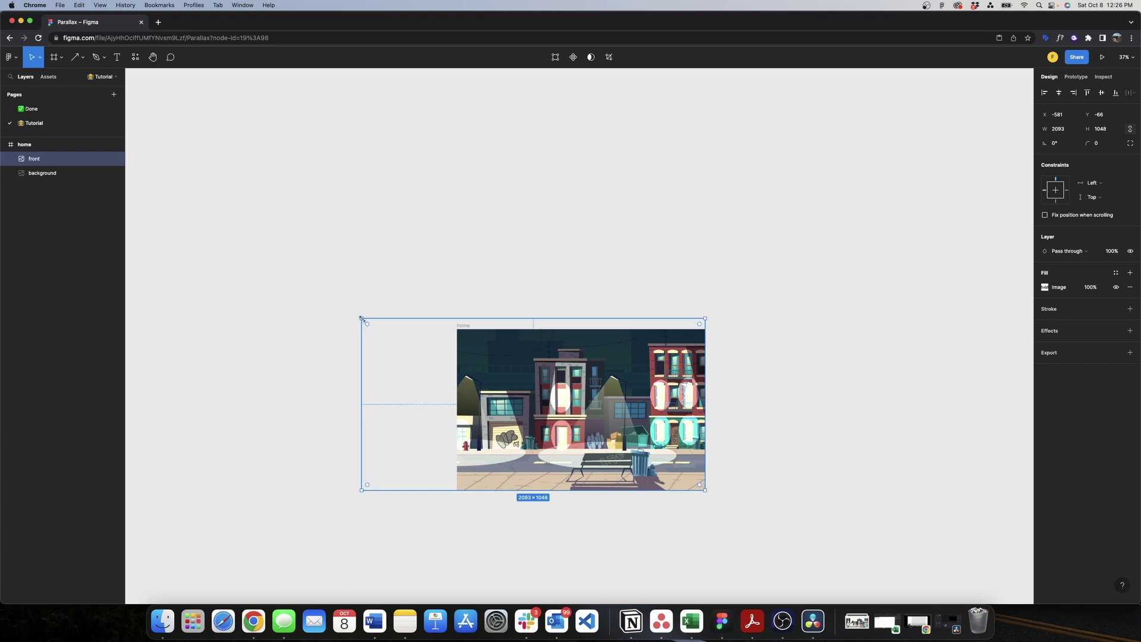
left_click_drag(359, 318, 348, 313)
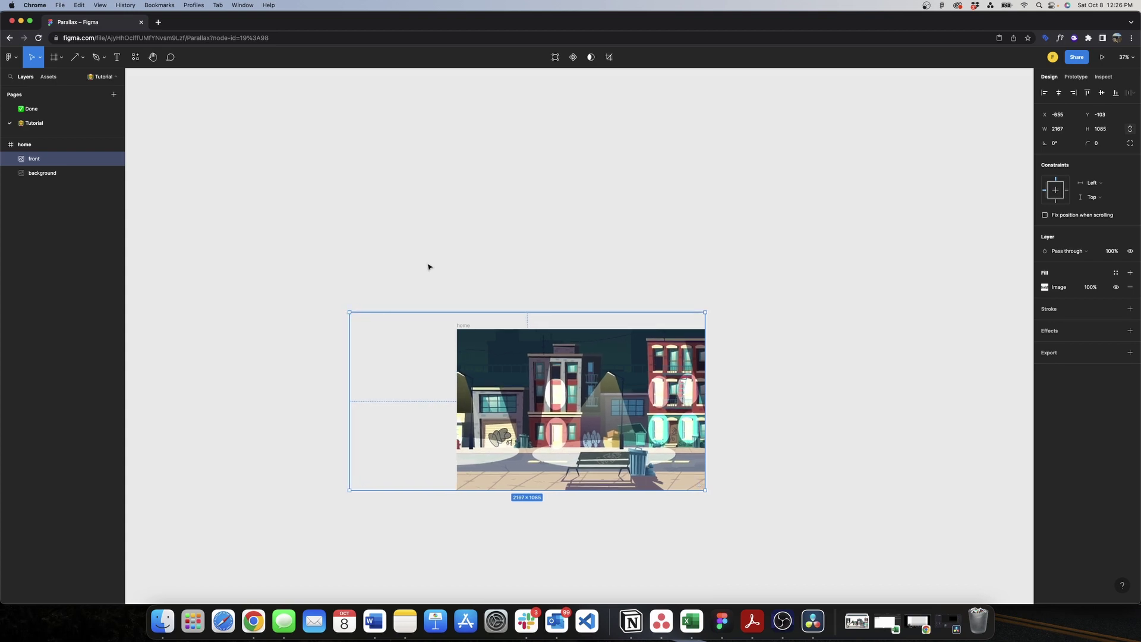
left_click(428, 265)
- Duplicate the home frame beside the original and name the copy home 2
scroll(483, 204, "down", 3)
left_click(458, 204)
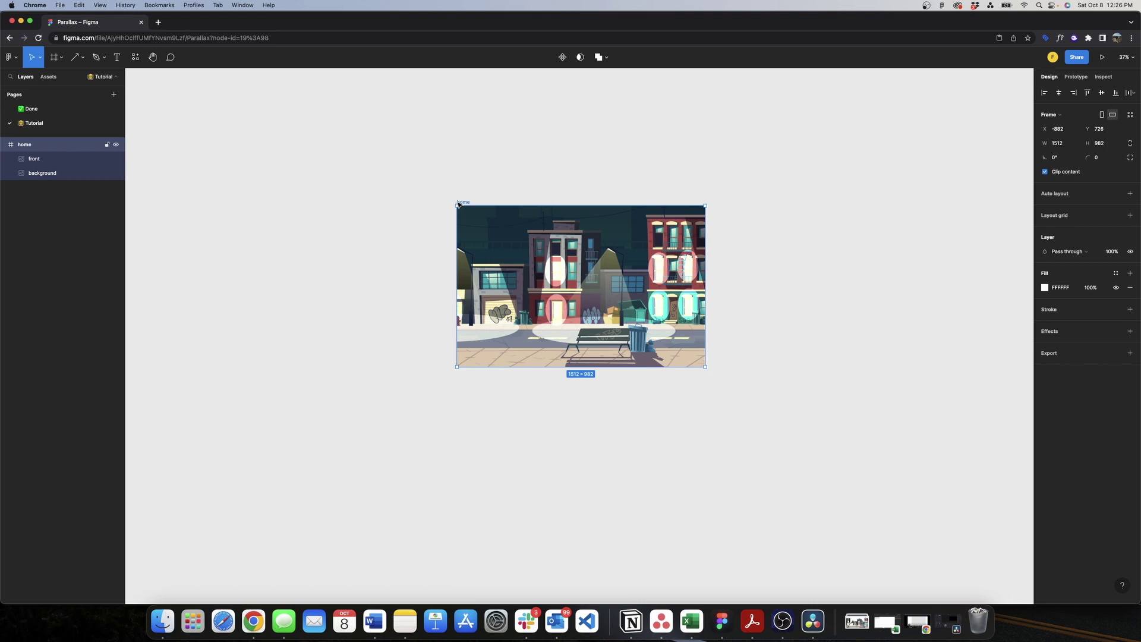
key("super+d")
left_click_drag(715, 201, 751, 201)
scroll(743, 176, "right", 5)
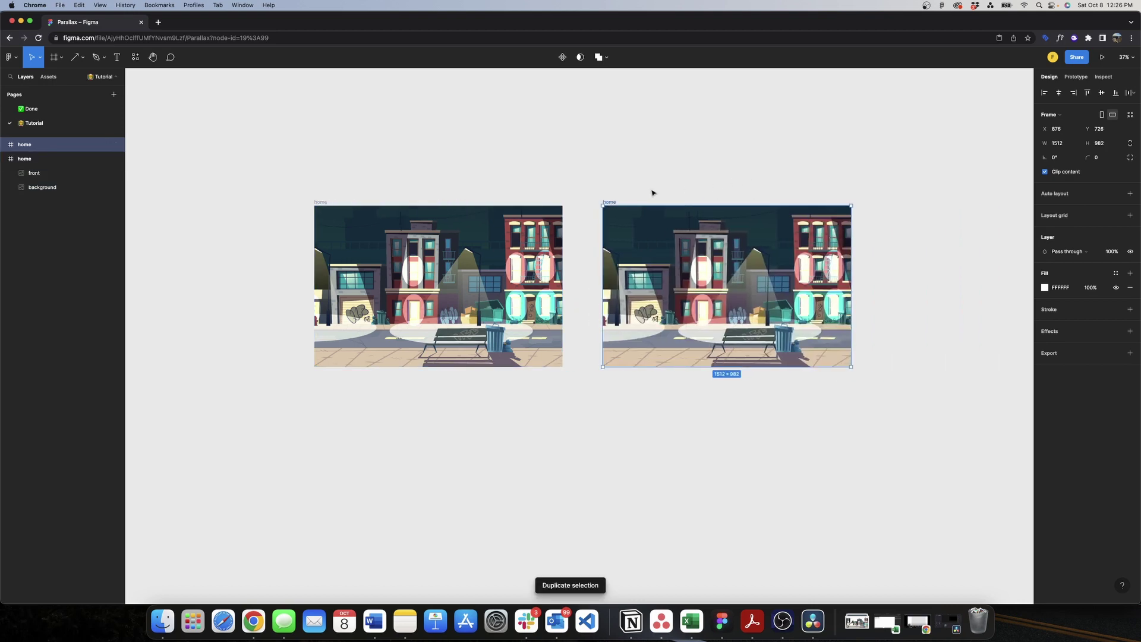
left_click(614, 202)
type("2")
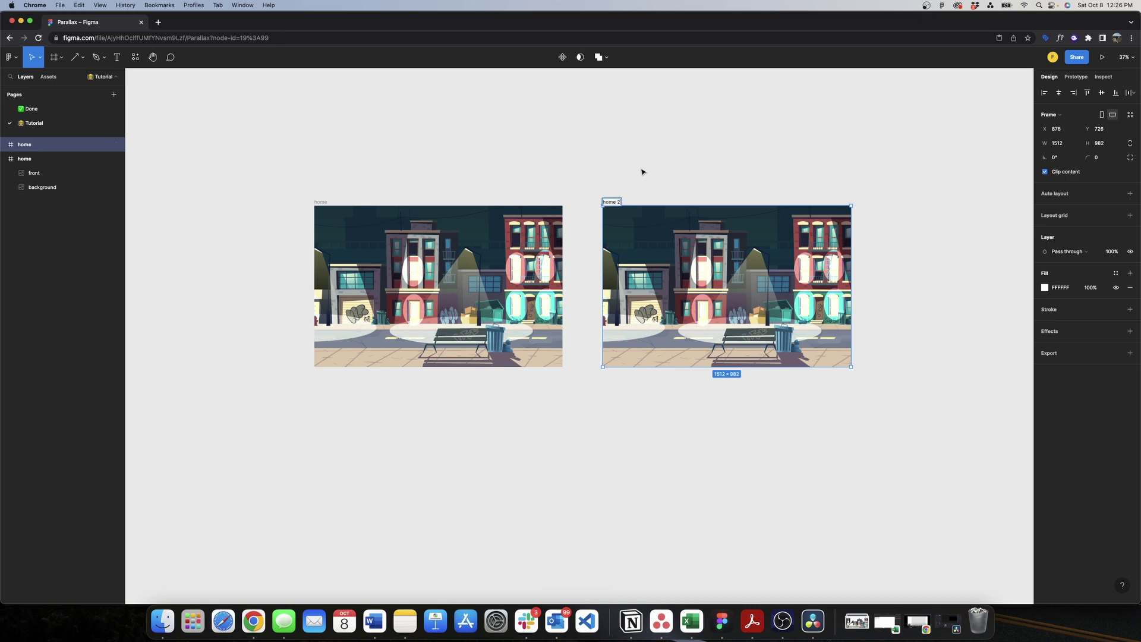
left_click(642, 170)
- Shrink the front image in home 2 toward its bottom-right corner to about 1518 × 760, spanning the frame's width
scroll(642, 170, "right", 3)
left_click(656, 218)
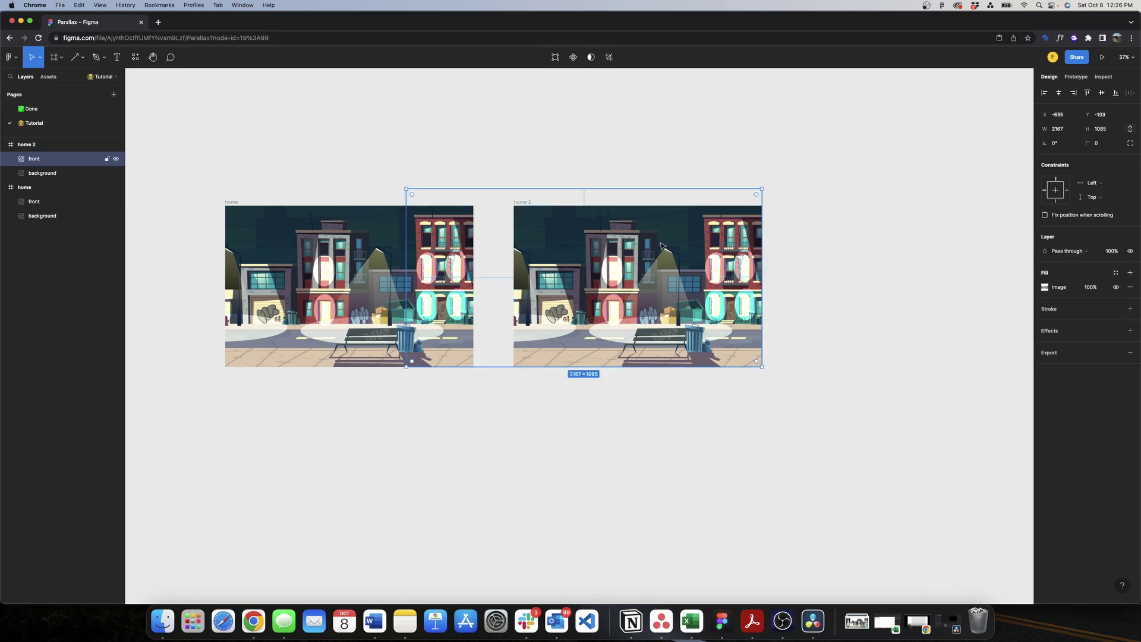
left_click_drag(408, 189, 544, 243)
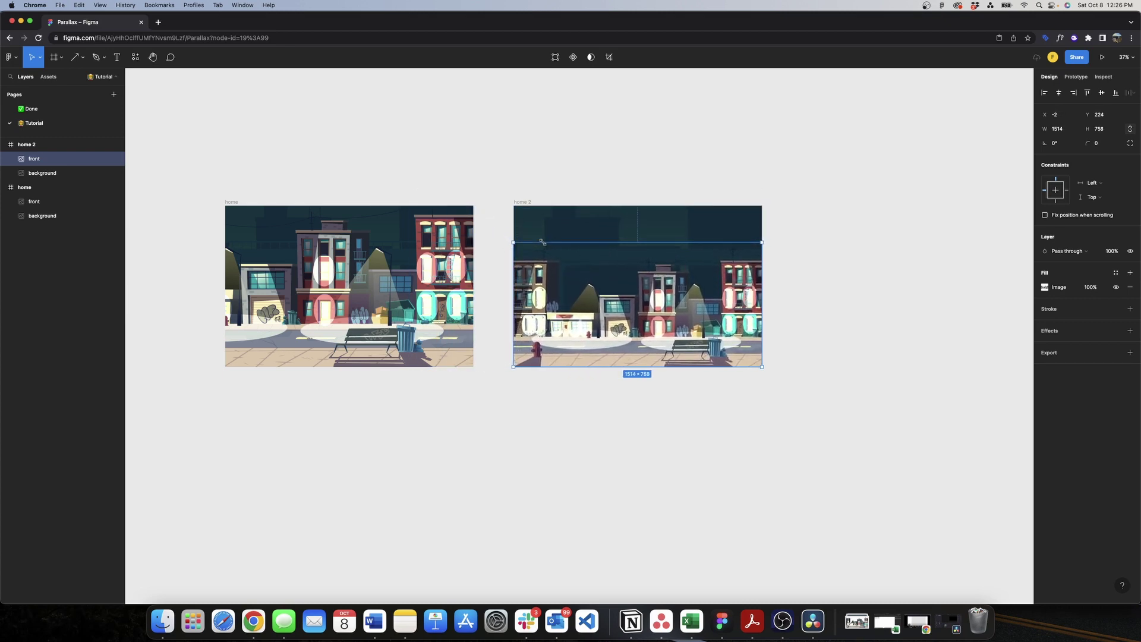
scroll(689, 312, "up", 5)
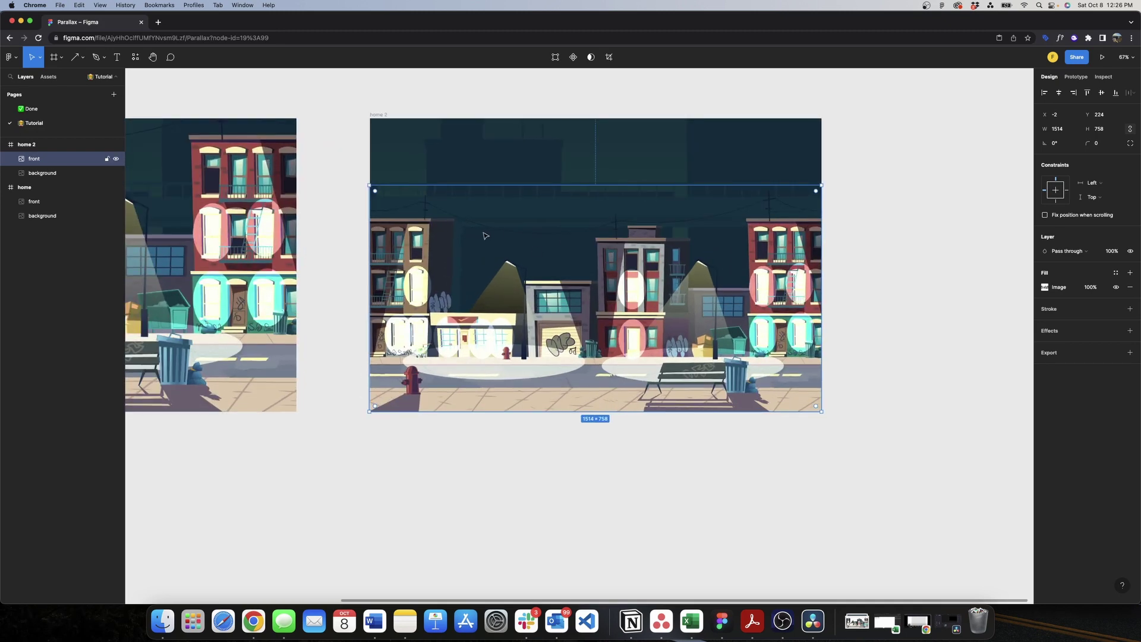
left_click_drag(368, 183, 370, 184)
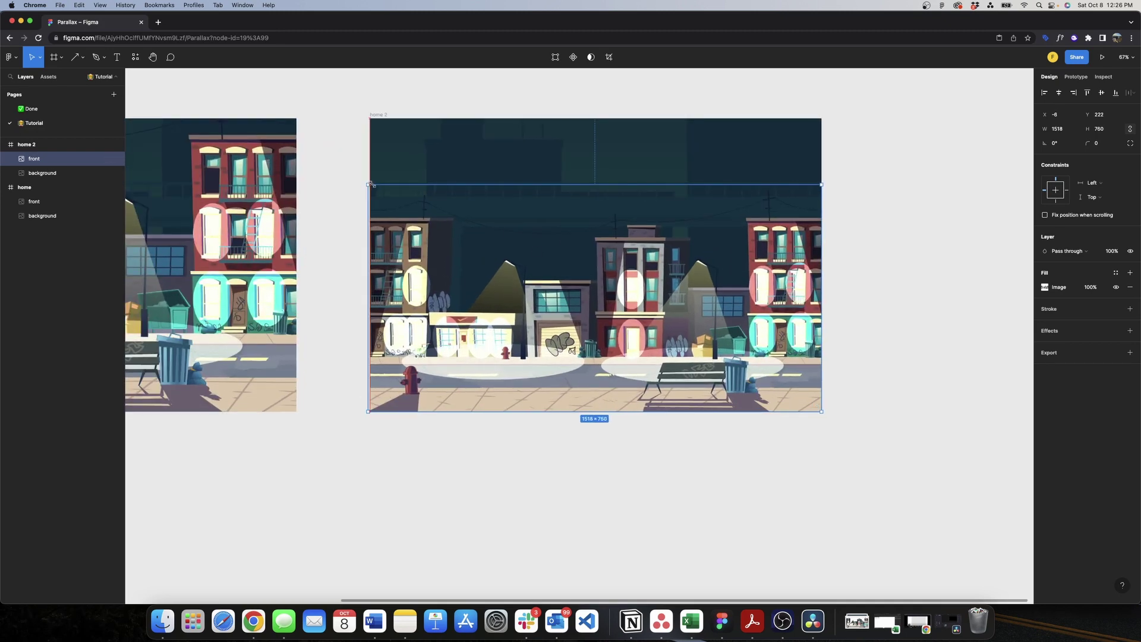
left_click(351, 167)
- Shrink the background image in home 2 about its centre to about 1965 × 983, matching the frame's height
left_click(490, 150)
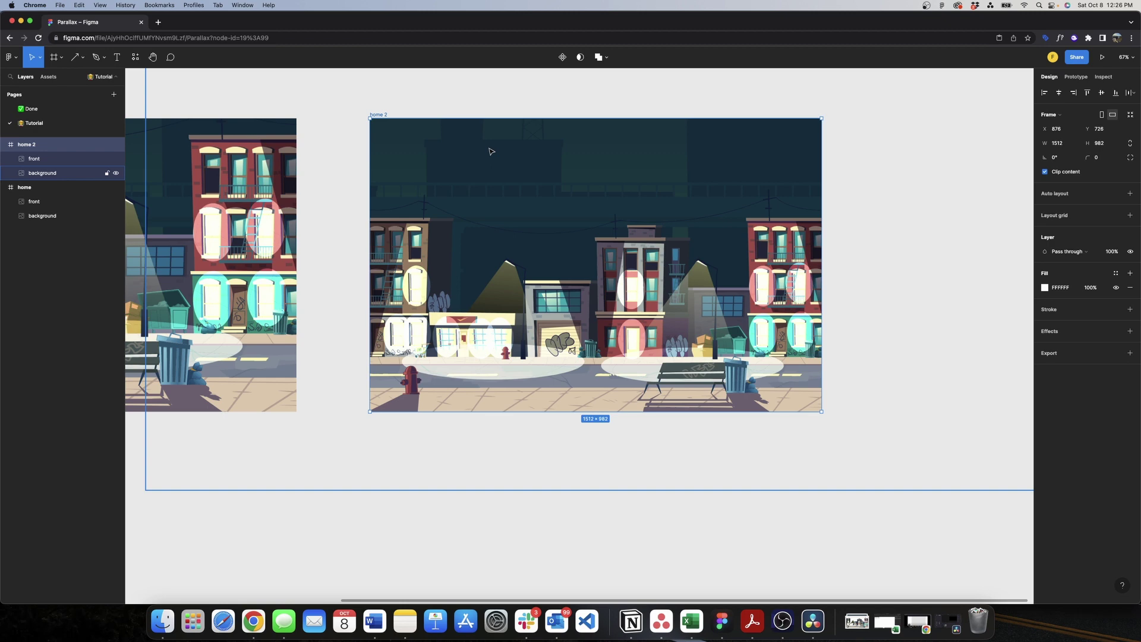
left_click(67, 173)
scroll(624, 147, "down", 5)
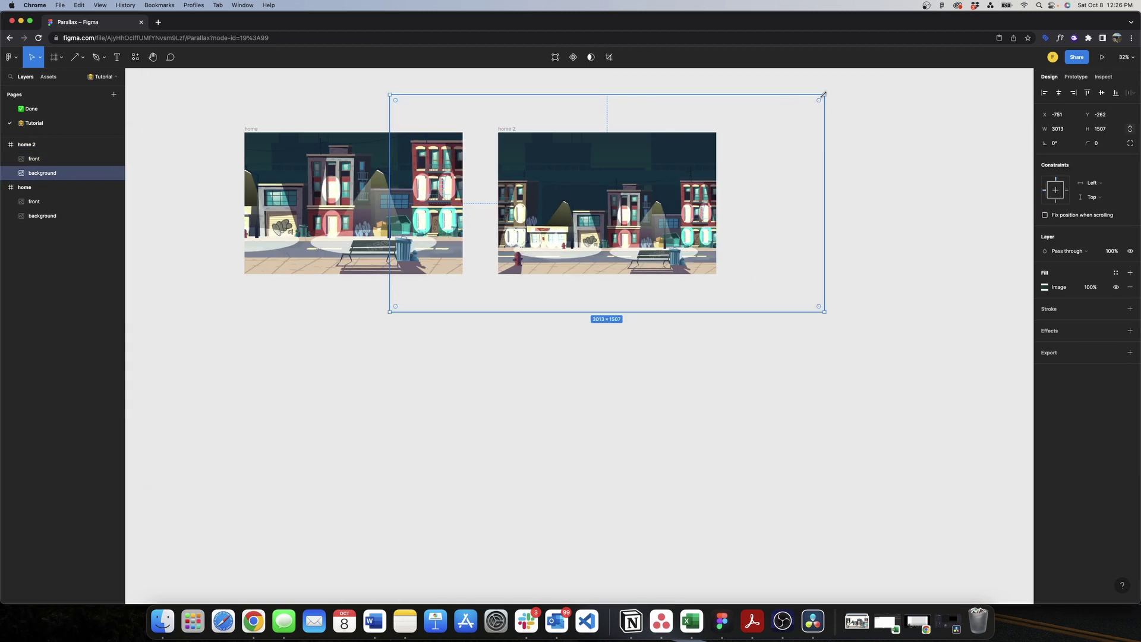
left_click_drag(822, 95, 732, 130)
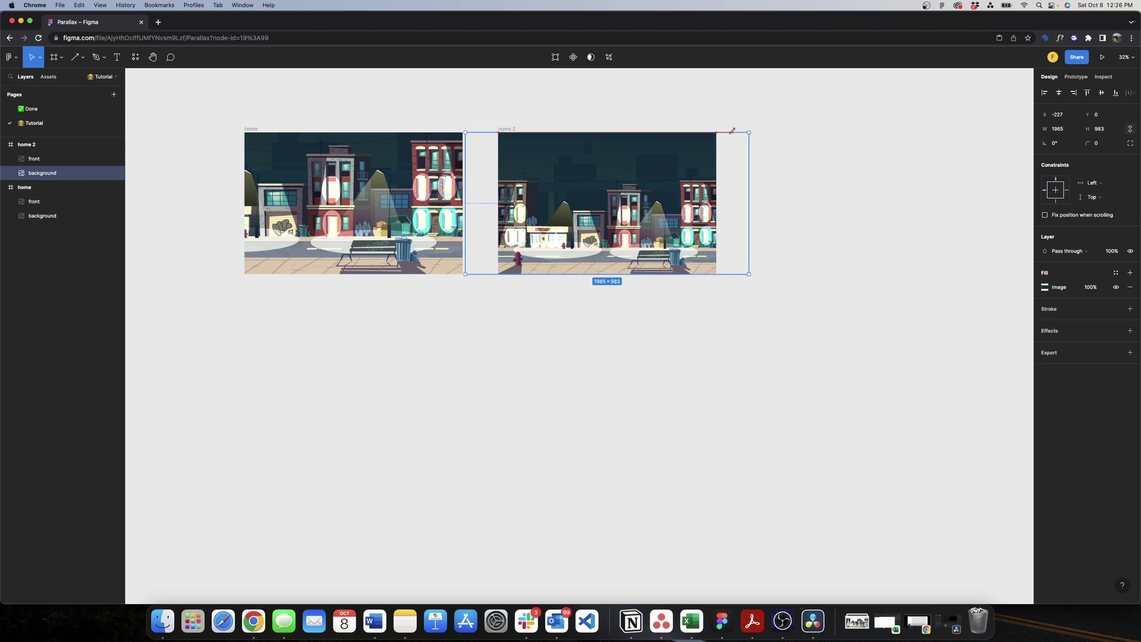
scroll(692, 154, "up", 3)
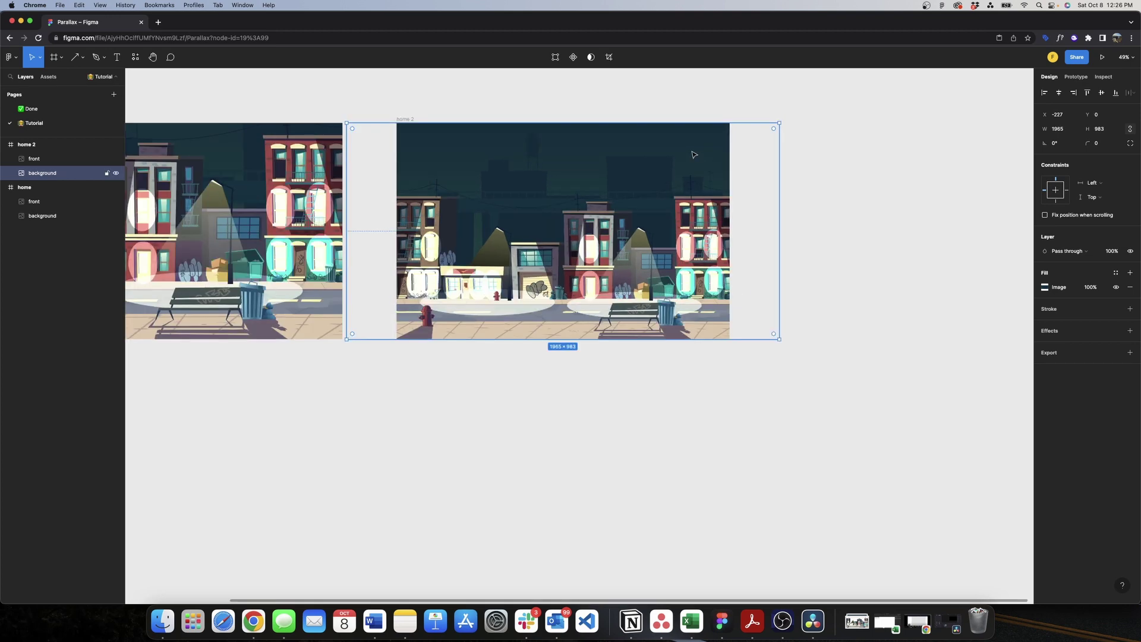
- Align home 2's background image to the frame's right edge and shrink it to 1512 × 756 from its top-right corner
left_click_drag(678, 148, 624, 154)
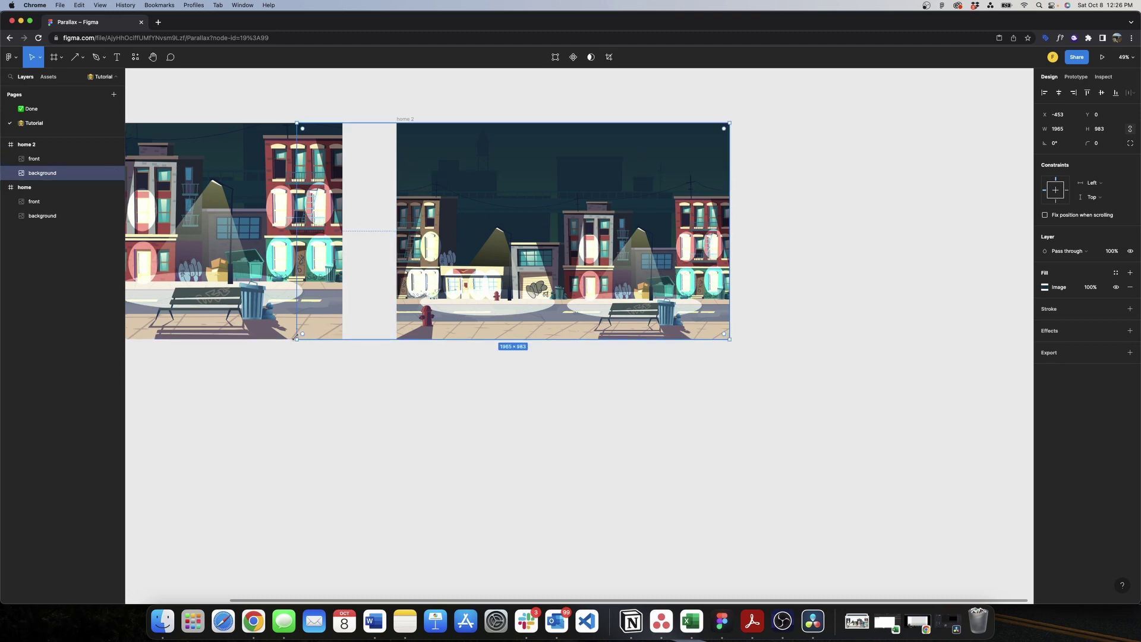
left_click_drag(296, 338, 396, 264)
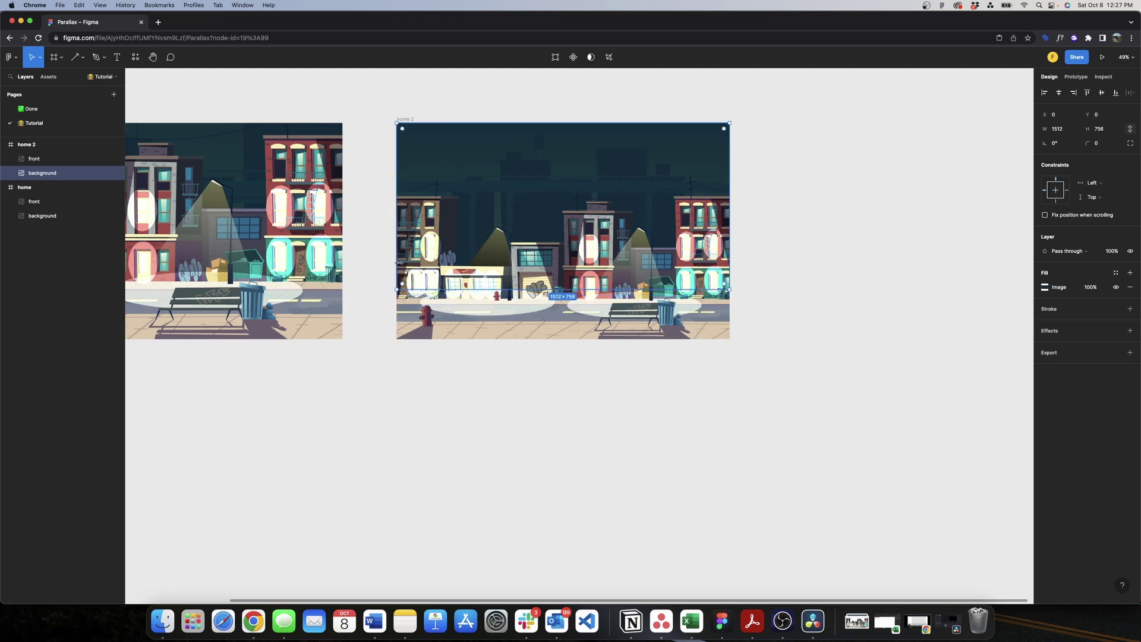
left_click(781, 188)
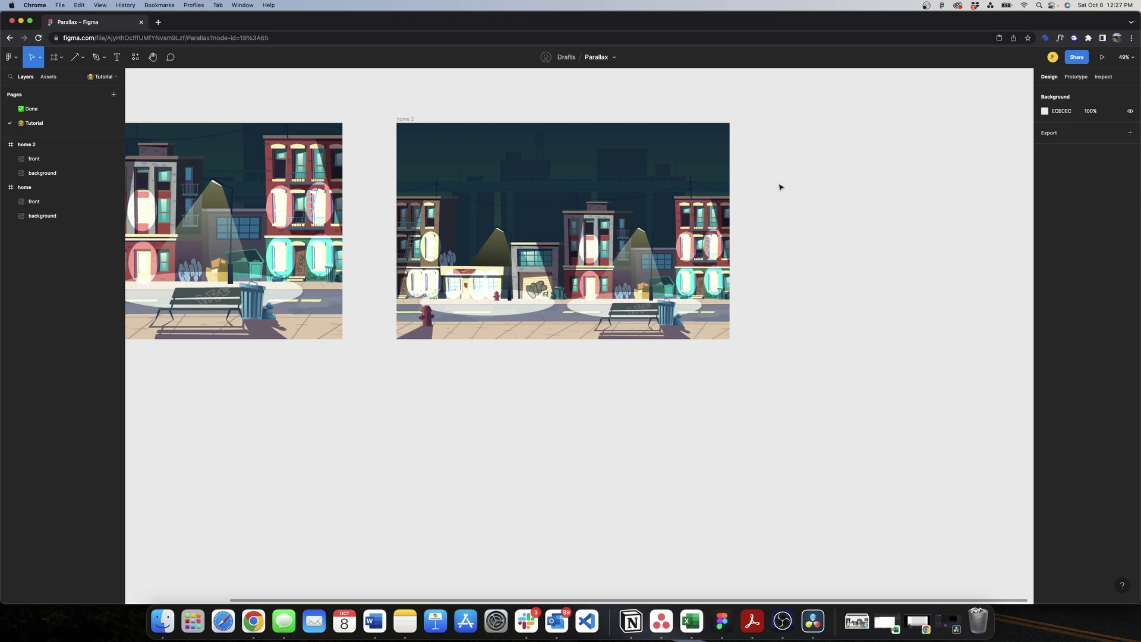
- Add a prototype connection from the home frame to the home 2 frame
scroll(770, 163, "down", 2)
scroll(463, 104, "left", 2)
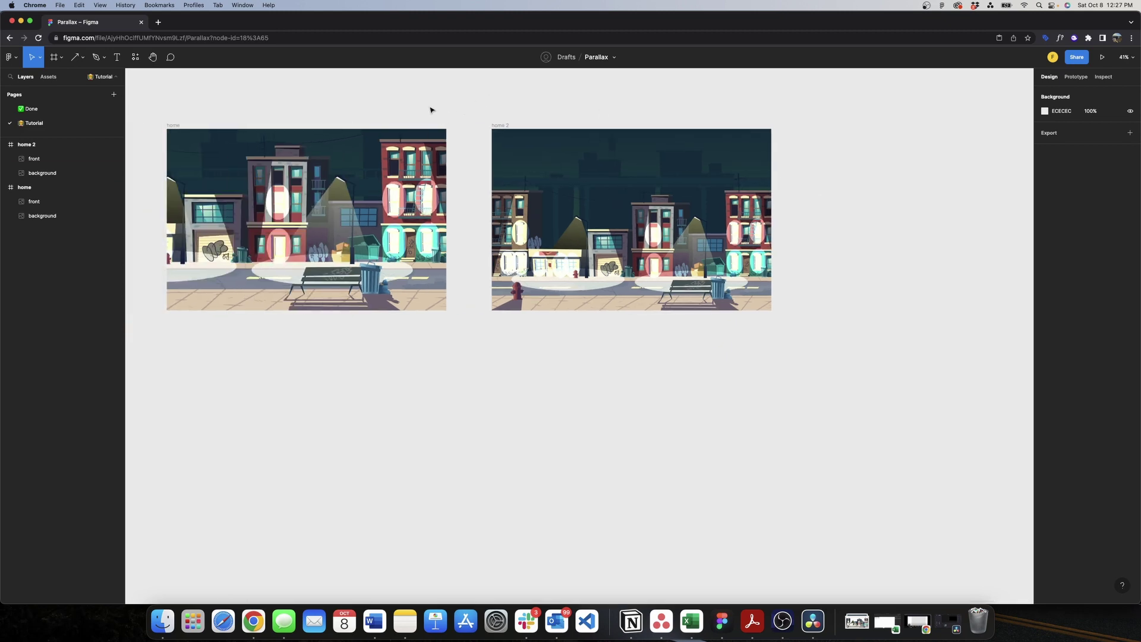
left_click(195, 126)
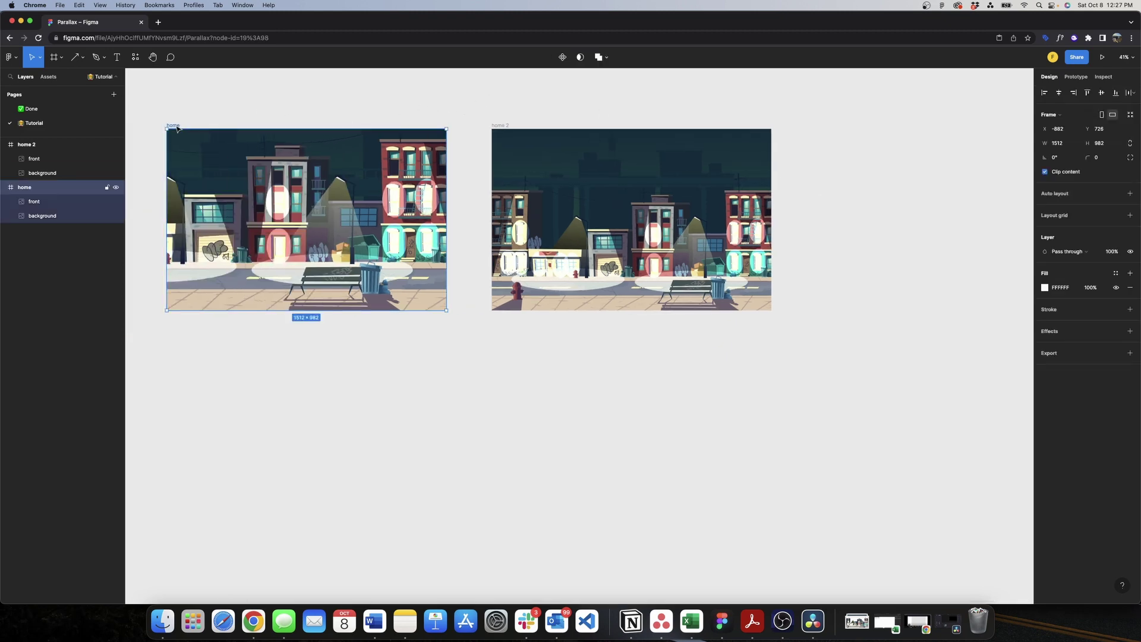
left_click(1076, 77)
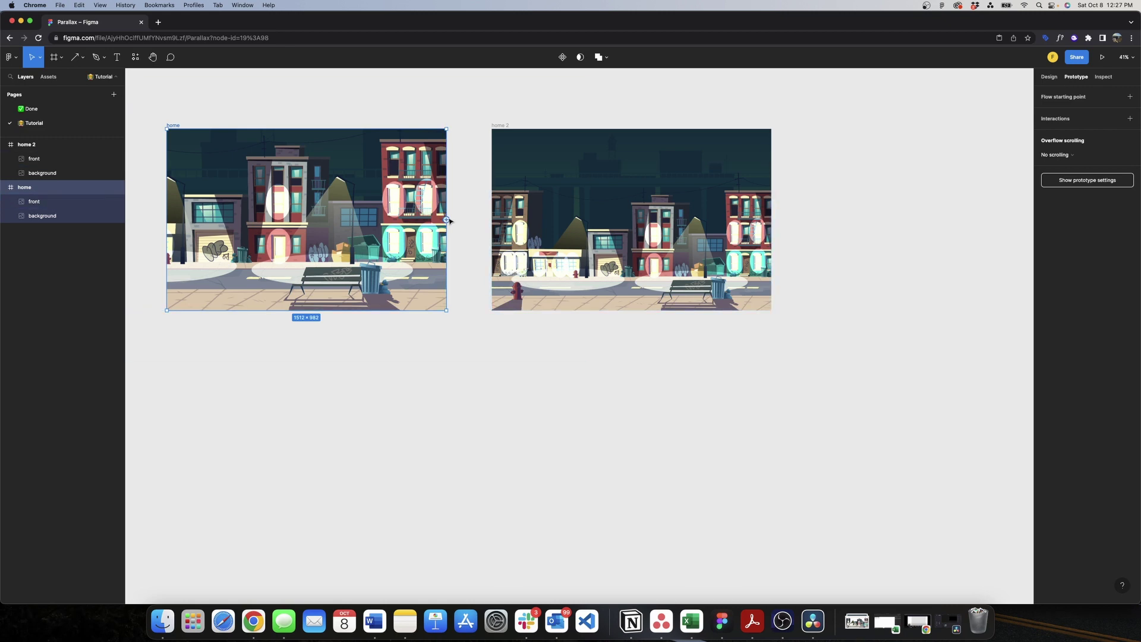
left_click_drag(447, 220, 503, 224)
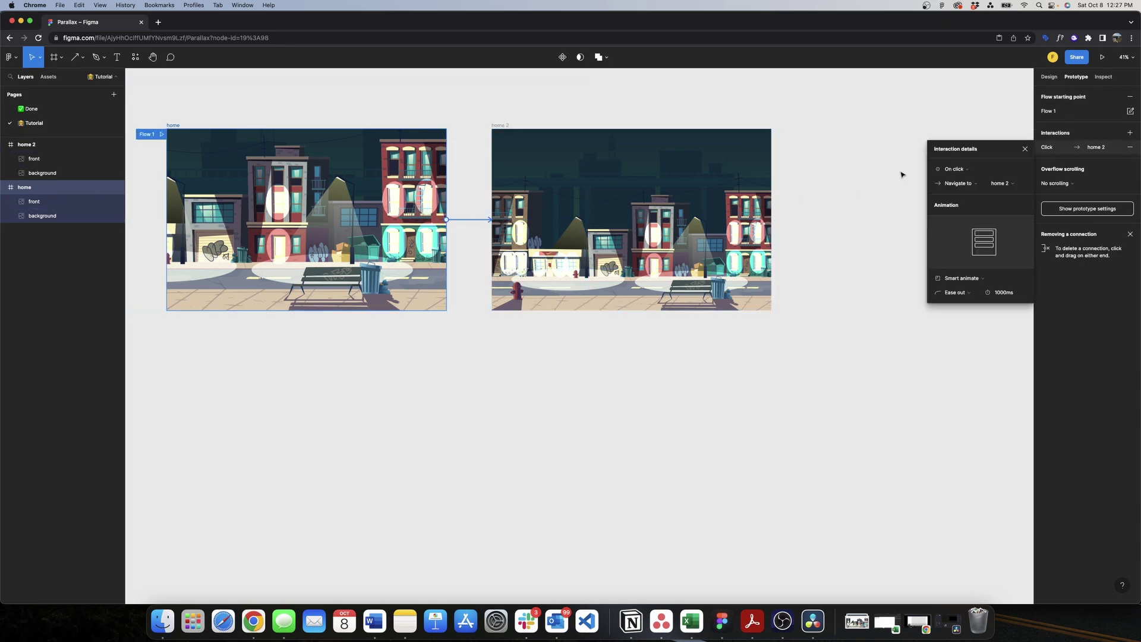
- Set the trigger of the home to home 2 interaction to After delay
left_click(952, 171)
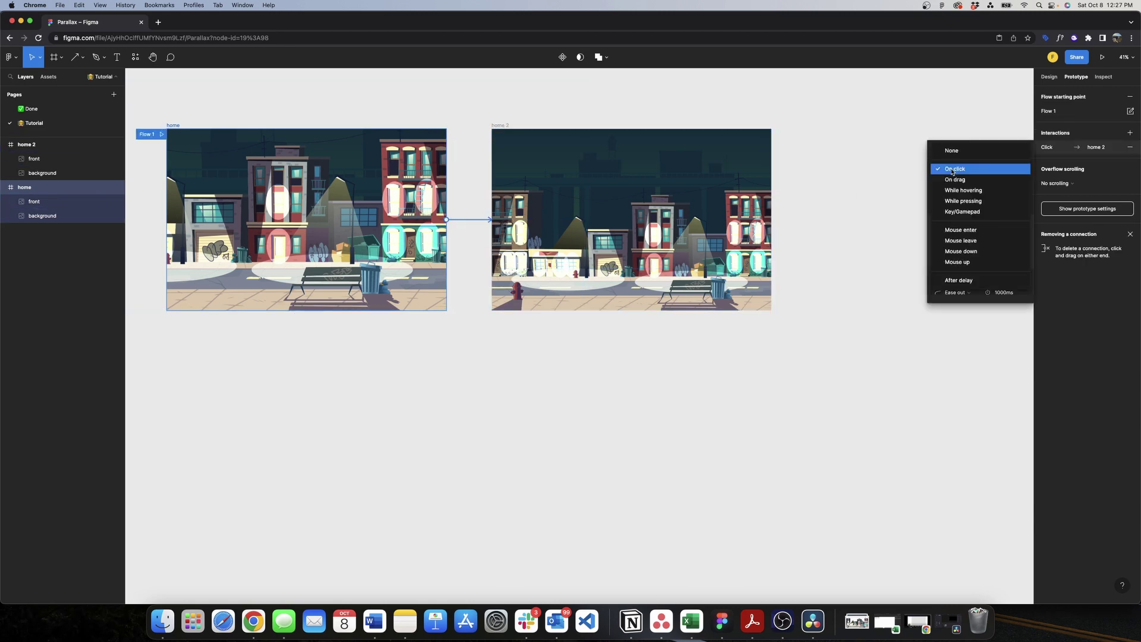
left_click(971, 280)
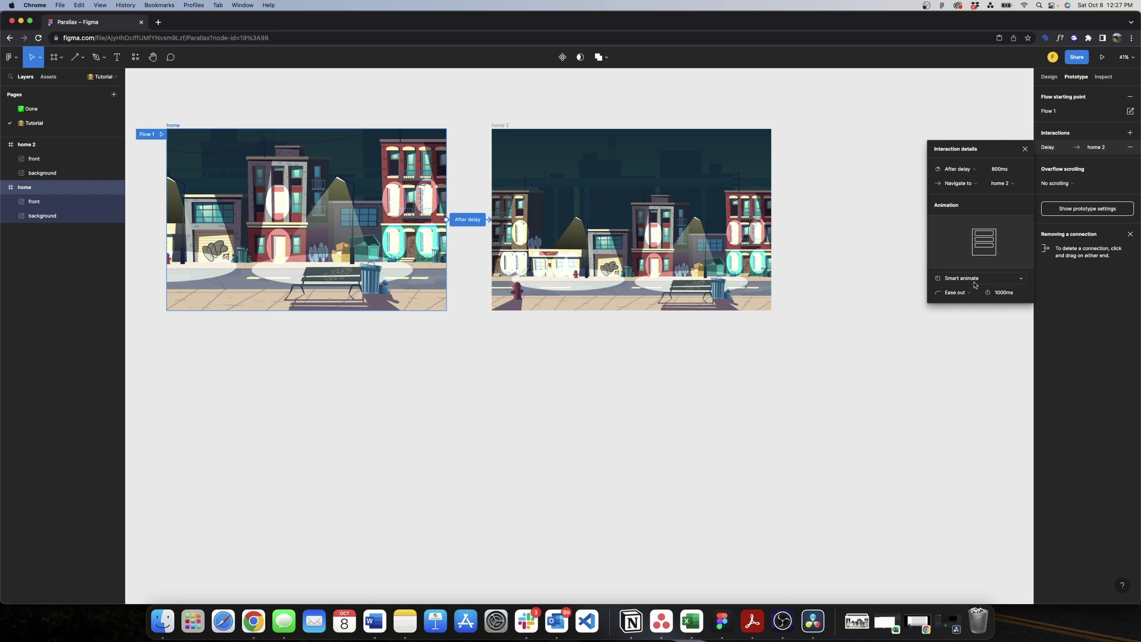
left_click(1025, 149)
- Rename the prototype flow starting at the home frame as parallax
double_click(148, 134)
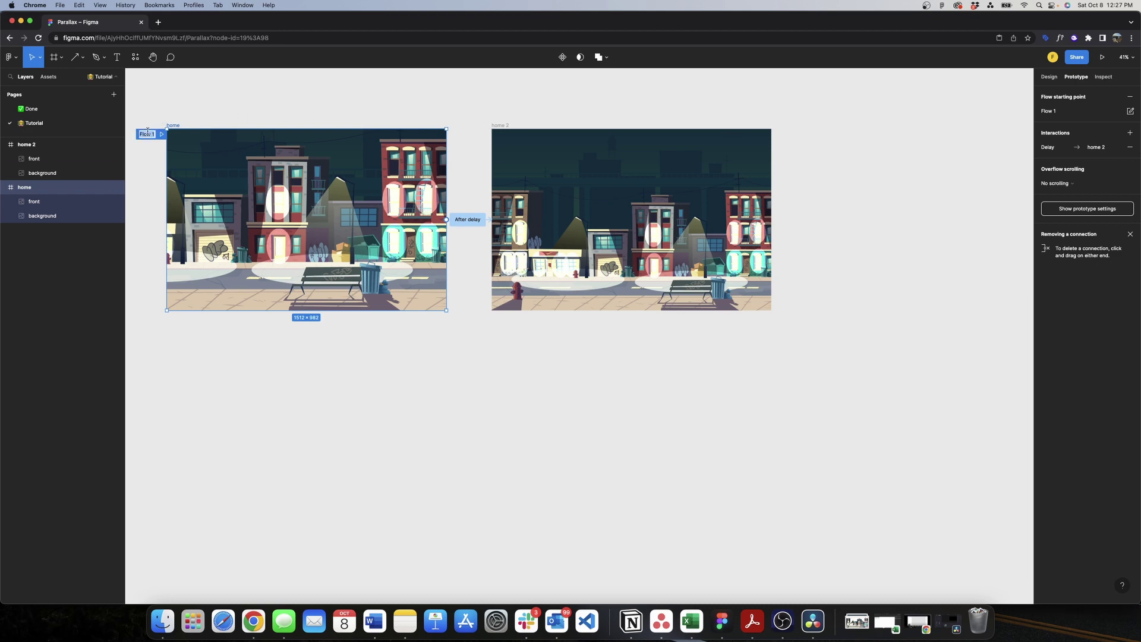
type("parallax")
key("Return")
left_click(188, 97)
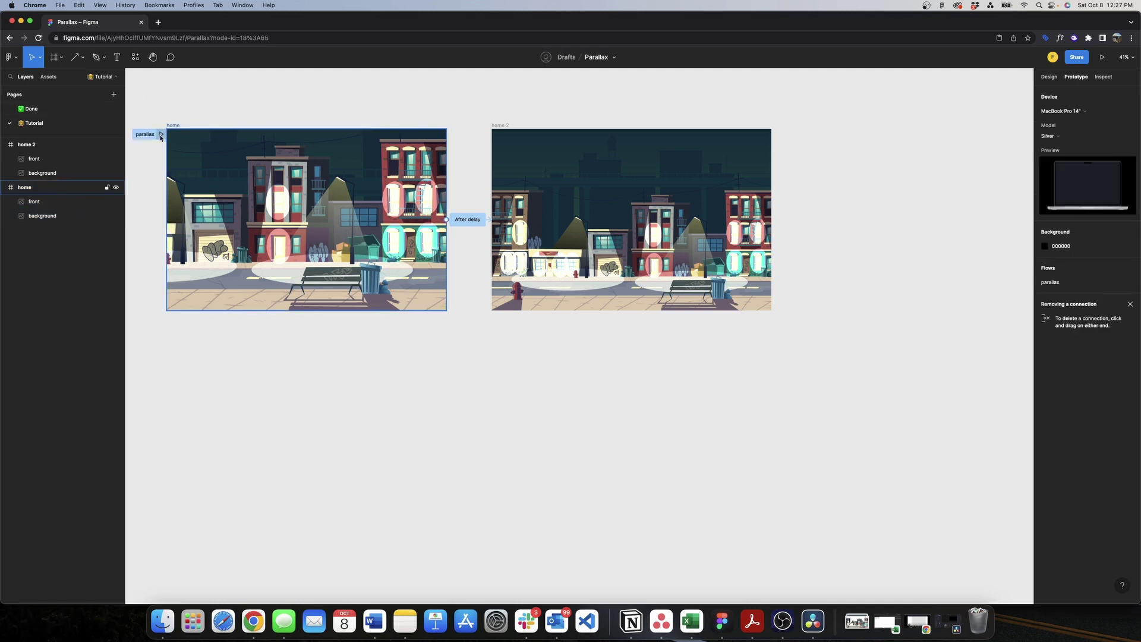
- Set the prototype's preview device to None
left_click(1074, 112)
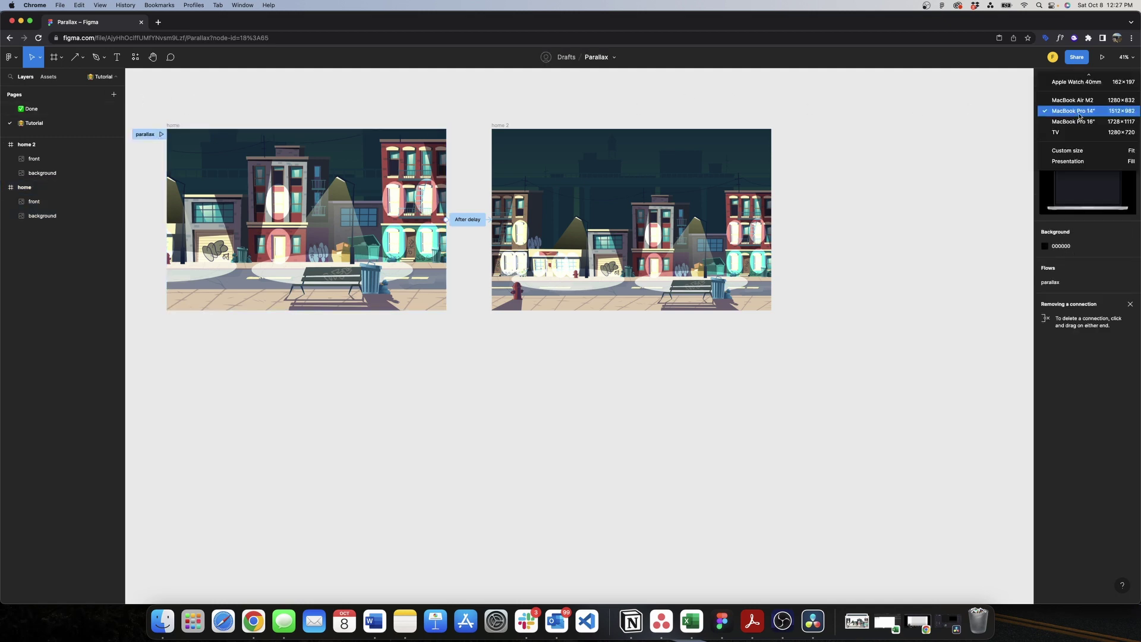
scroll(1080, 117, "up", 10)
left_click(1067, 81)
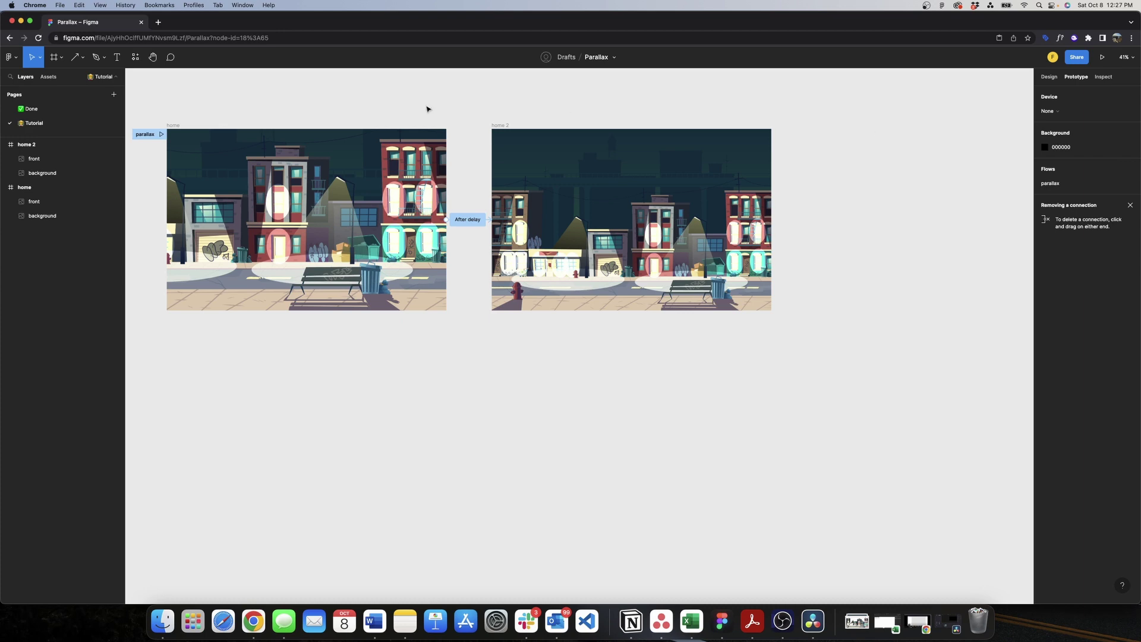
- Preview the parallax flow
left_click(160, 135)
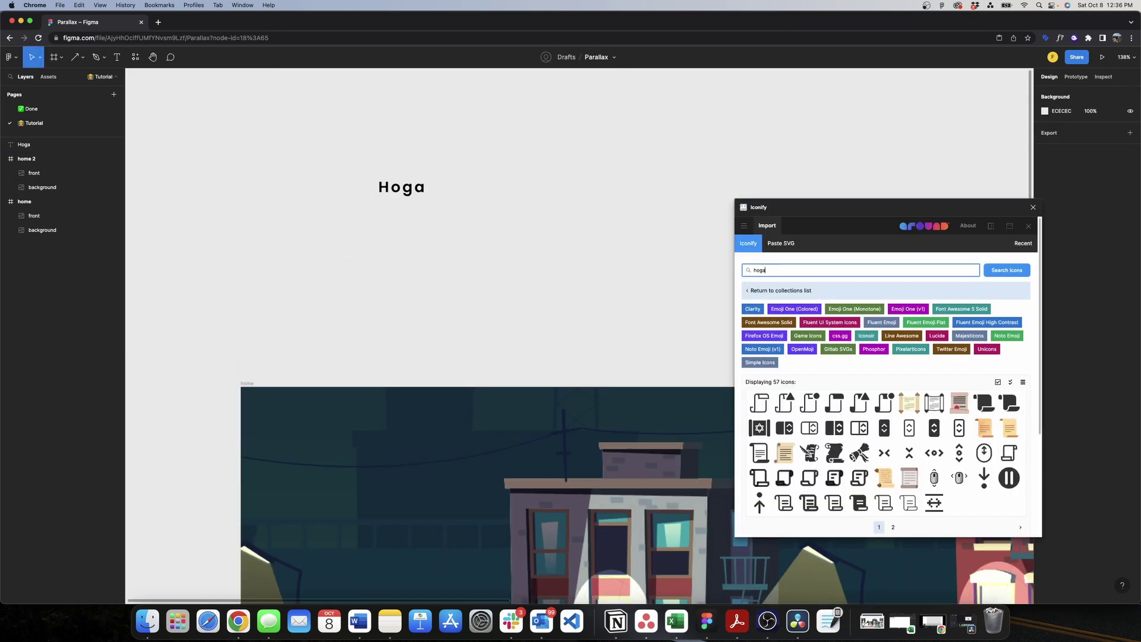
- Place a house icon from Iconify beside the Hoga text and combine them in a horizontal auto layout with 20 spacing
left_click_drag(859, 493, 368, 243)
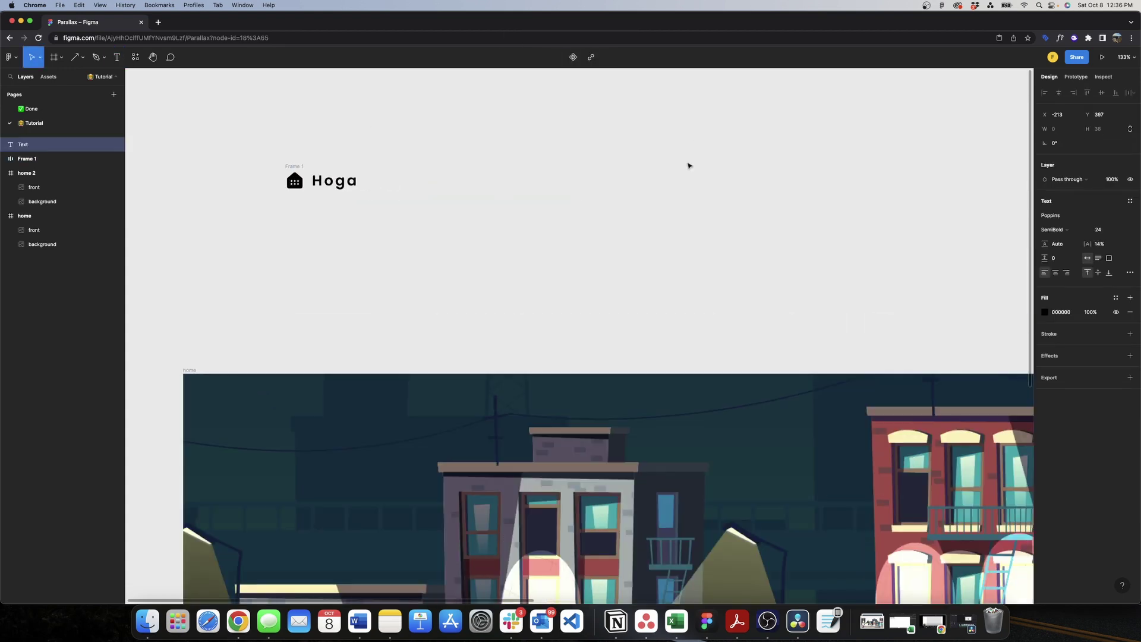
- Add the text "How it works" at size 16 with 0% letter spacing, apart from the logo
type("How it works")
key("Escape")
left_click(1121, 230)
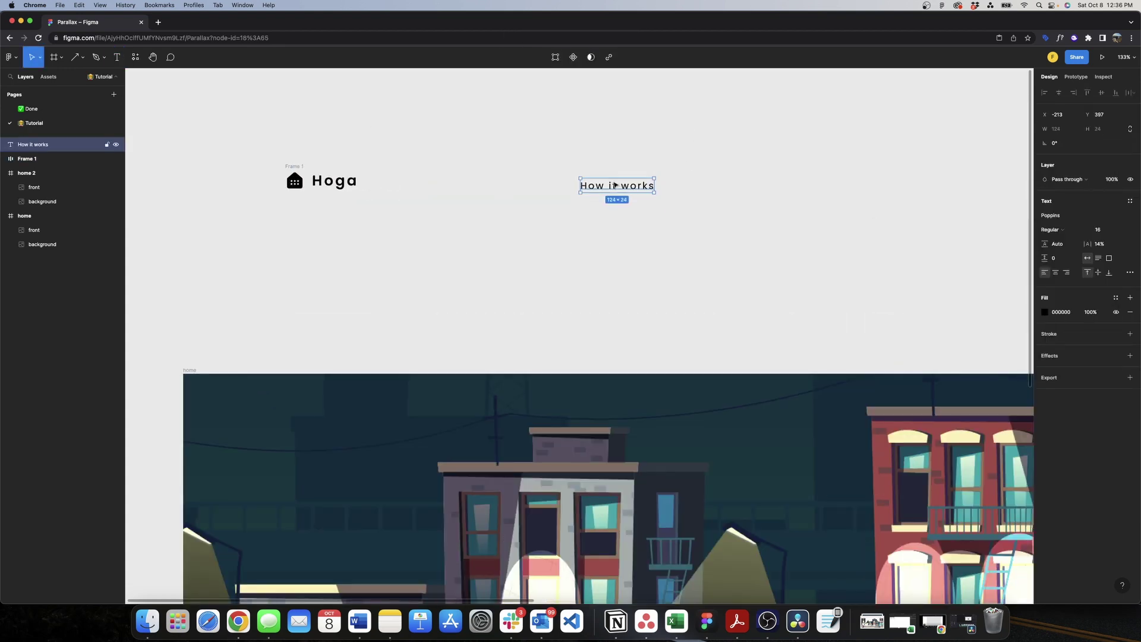
left_click(1100, 243)
type("0")
key("Return")
- Wrap the How it works text in an auto layout frame and duplicate the text twice inside it
key("shift+a")
left_click(593, 167)
left_click(629, 186)
key("super+d")
key("super+d")
- Change the two duplicated links to "About" and "Sell" and set the spacing between the links to 60
double_click(659, 186)
type("About")
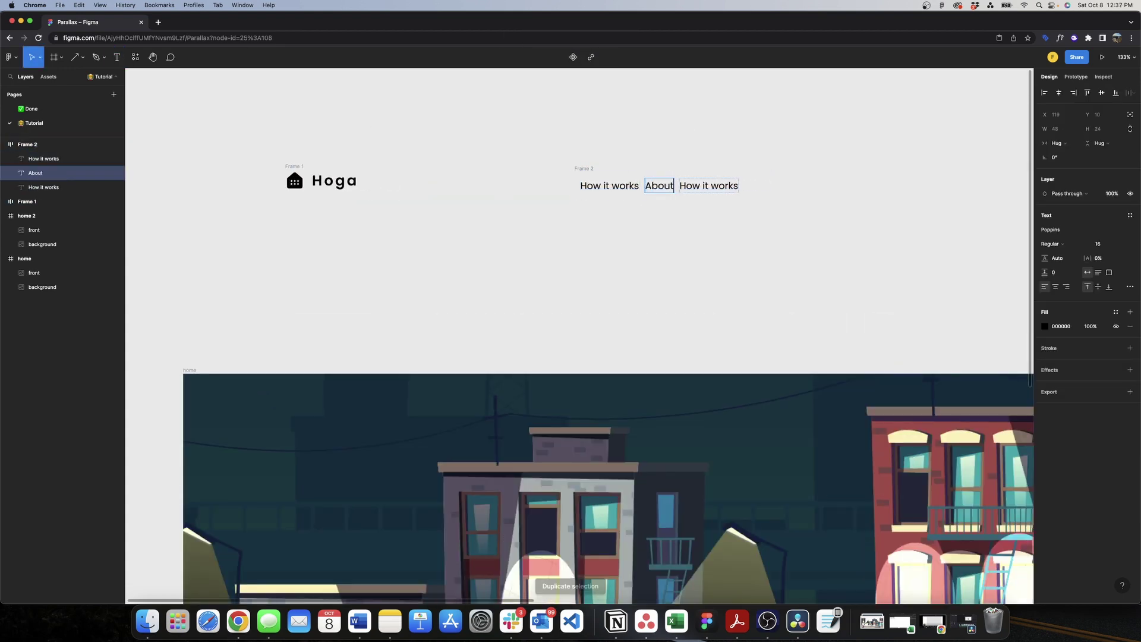
double_click(708, 186)
type("Sell")
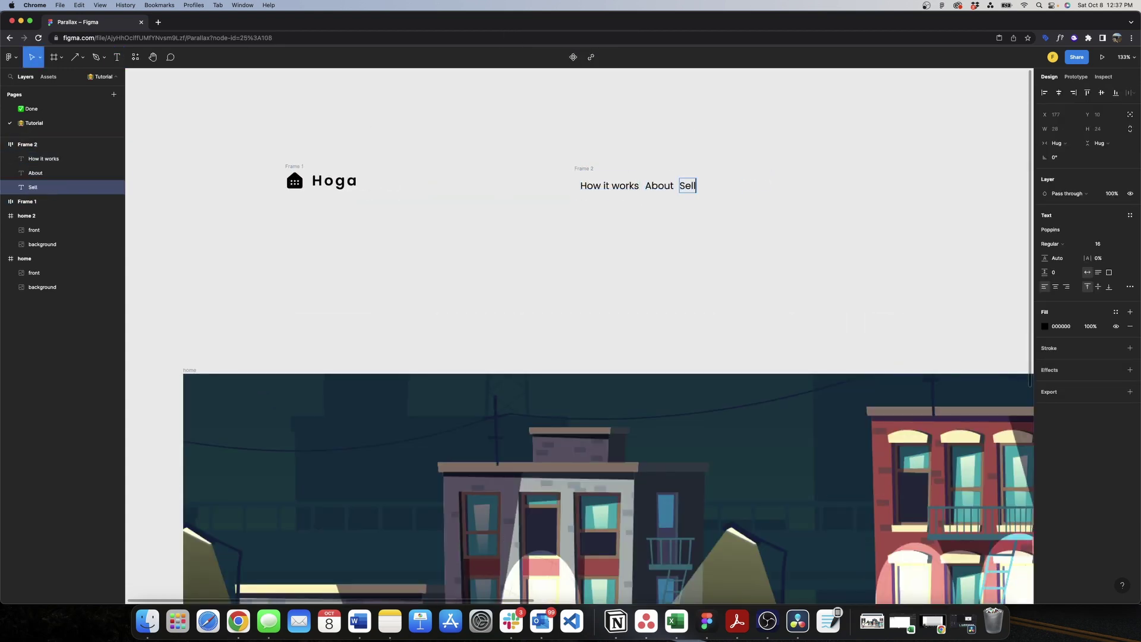
key("shift+Return")
type("60")
key("Return")
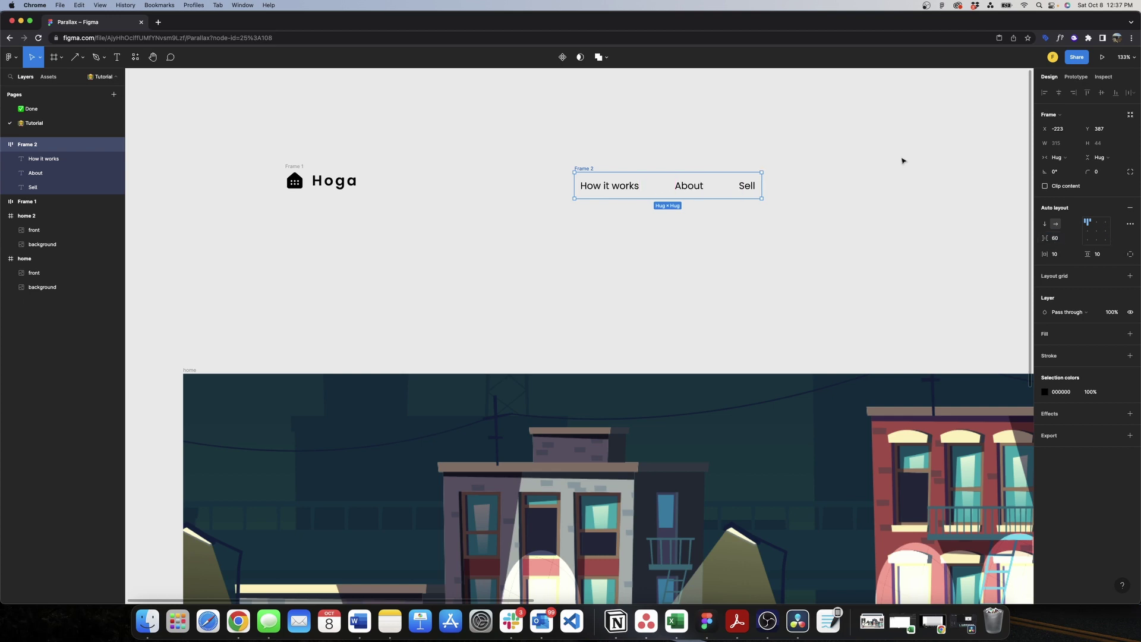
- Add the text "Login" with a changed font weight and wrap it in an auto layout frame with corner radius 10
type("Login")
left_click(1060, 230)
left_click(1070, 240)
key("shift+a")
left_click(1099, 255)
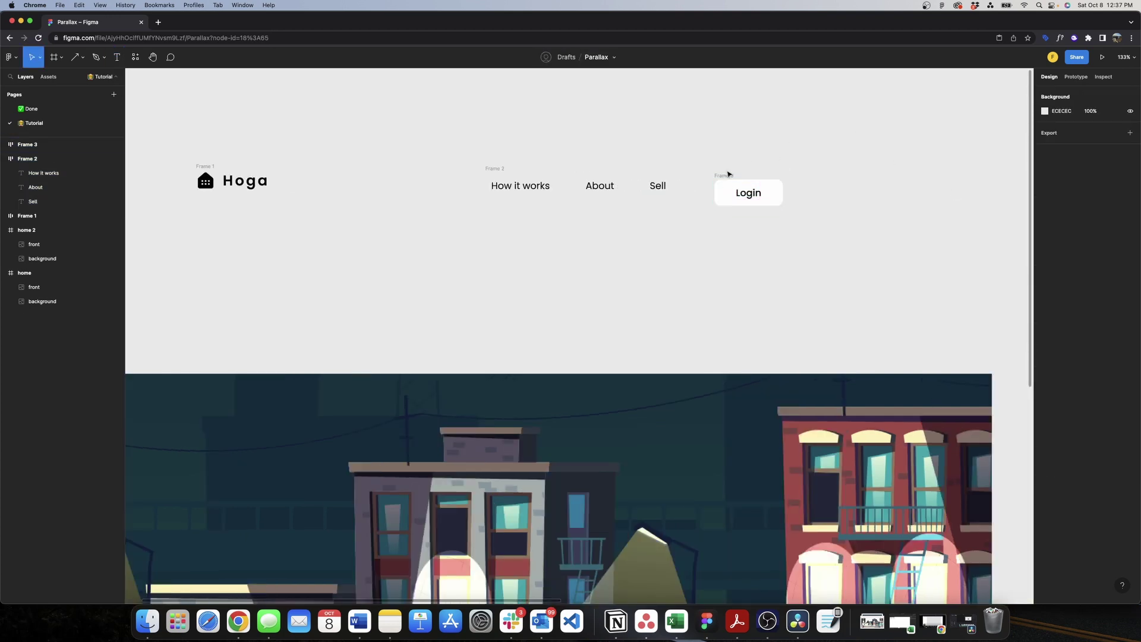
- Style the Login button with a FFFFFF fill, 36 horizontal padding and 0B3142 text color
double_click(747, 186)
left_click(1045, 326)
left_click(725, 170)
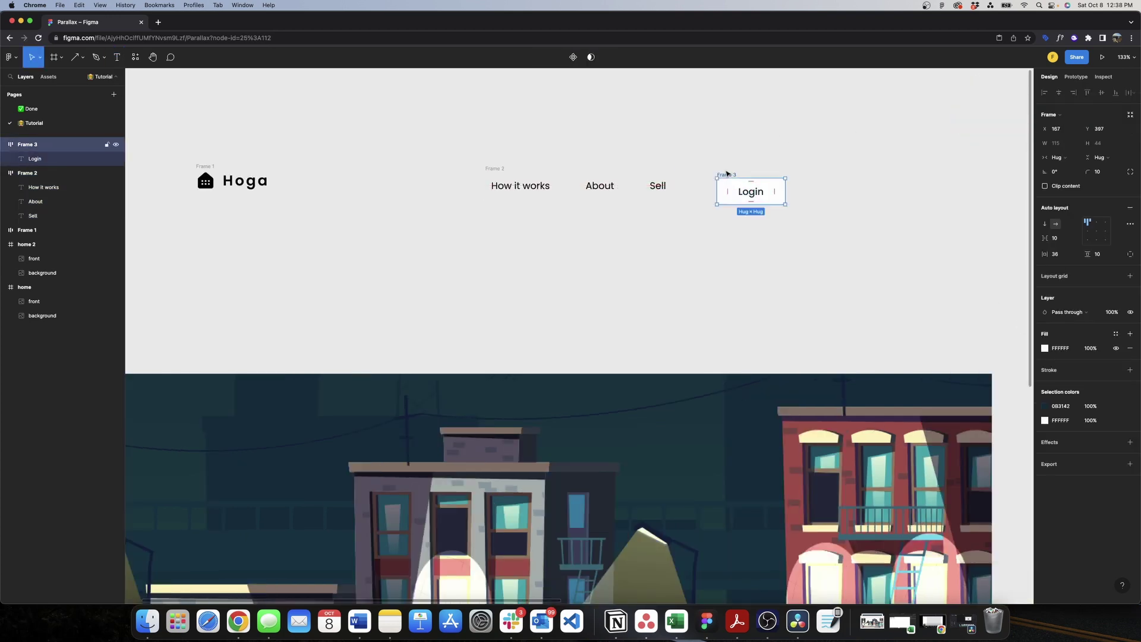
- Move the Login button to the end of the navigation links frame, centering the items vertically with 0 vertical padding
left_click_drag(23, 148, 50, 181)
key("Escape")
left_click(495, 169)
key("Escape")
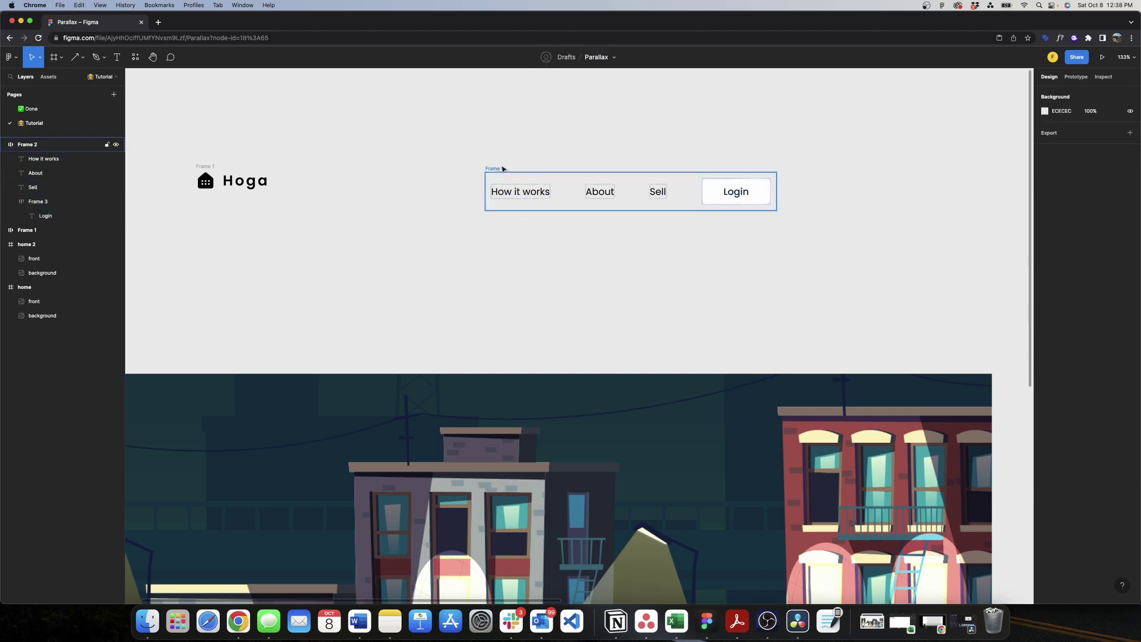
left_click(504, 170)
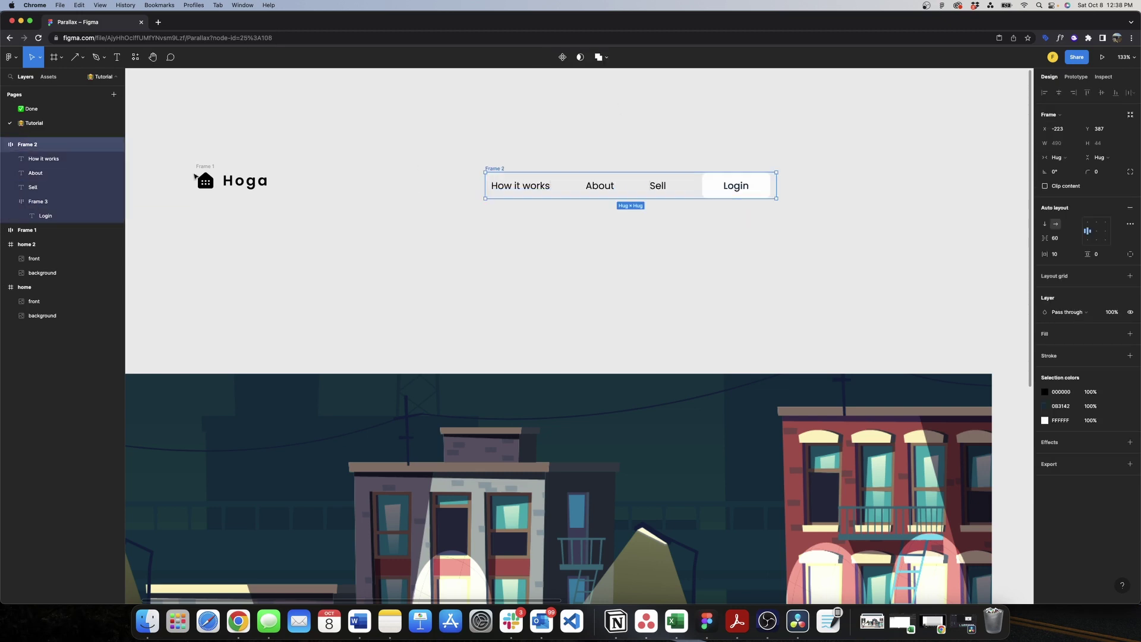
- Combine the logo and navigation into one auto layout header spanning the full width at the top of the home frame
left_click(624, 122)
left_click_drag(624, 122, 190, 226)
key("shift+a")
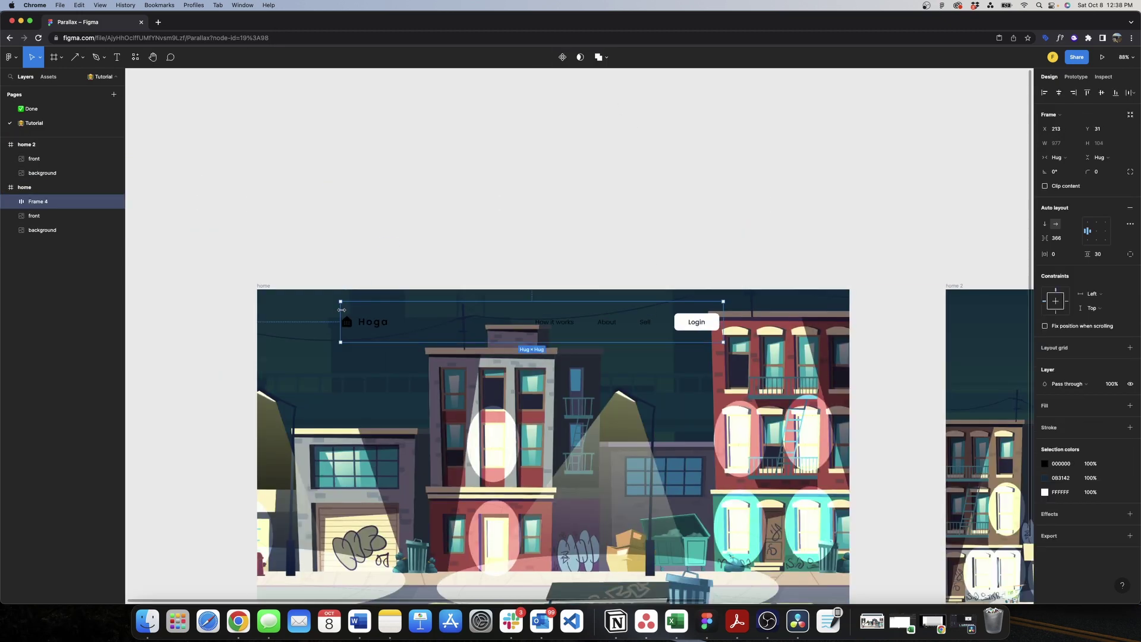
left_click_drag(341, 309, 257, 310)
left_click_drag(724, 308, 849, 308)
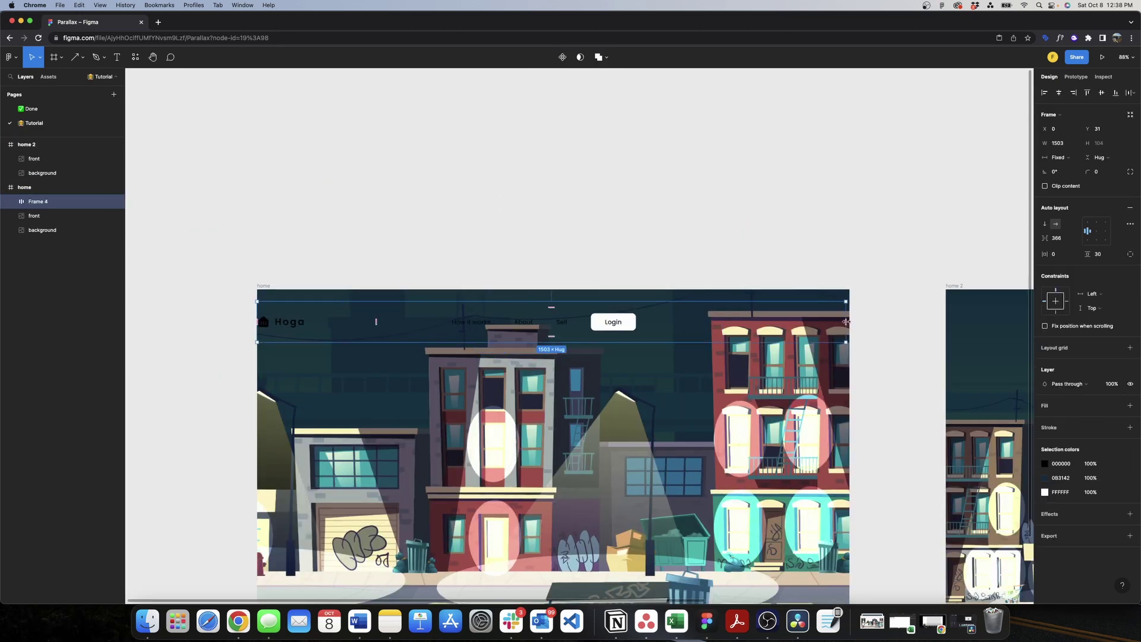
- Spread the header's logo and navigation to opposite ends and set its horizontal padding to 120
left_click(1130, 223)
left_click(1011, 298)
left_click(1011, 312)
left_click_drag(775, 318, 775, 306)
left_click(1054, 254)
type("120")
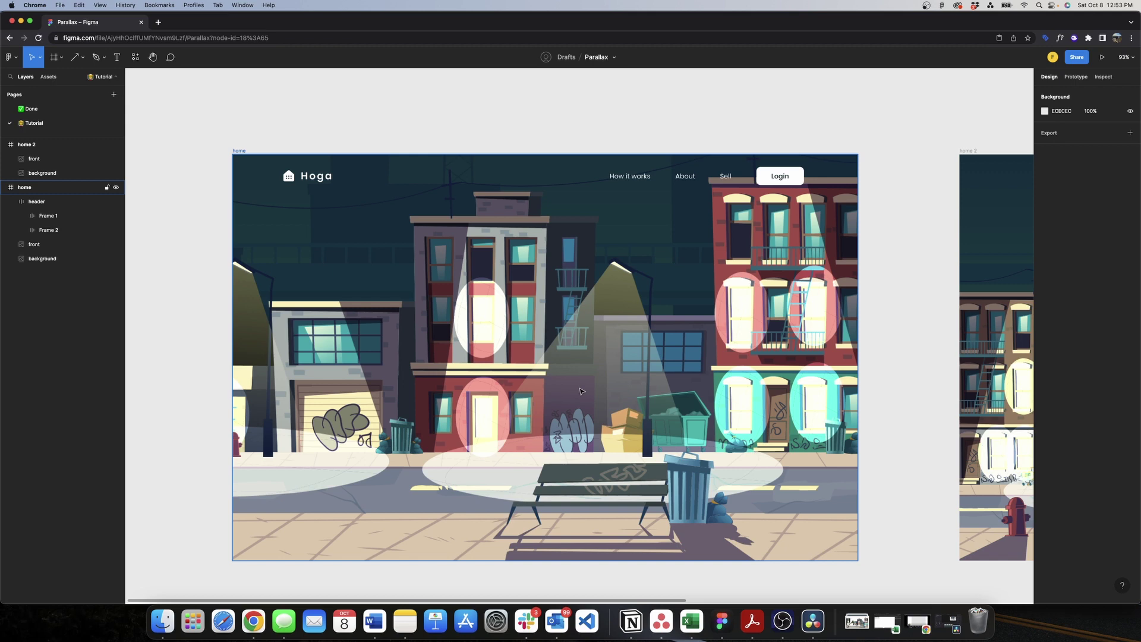
- Add a centered SemiBold heading "Real state investment on steroids" to the home frame, size 70 and about 795 wide
key("super+v")
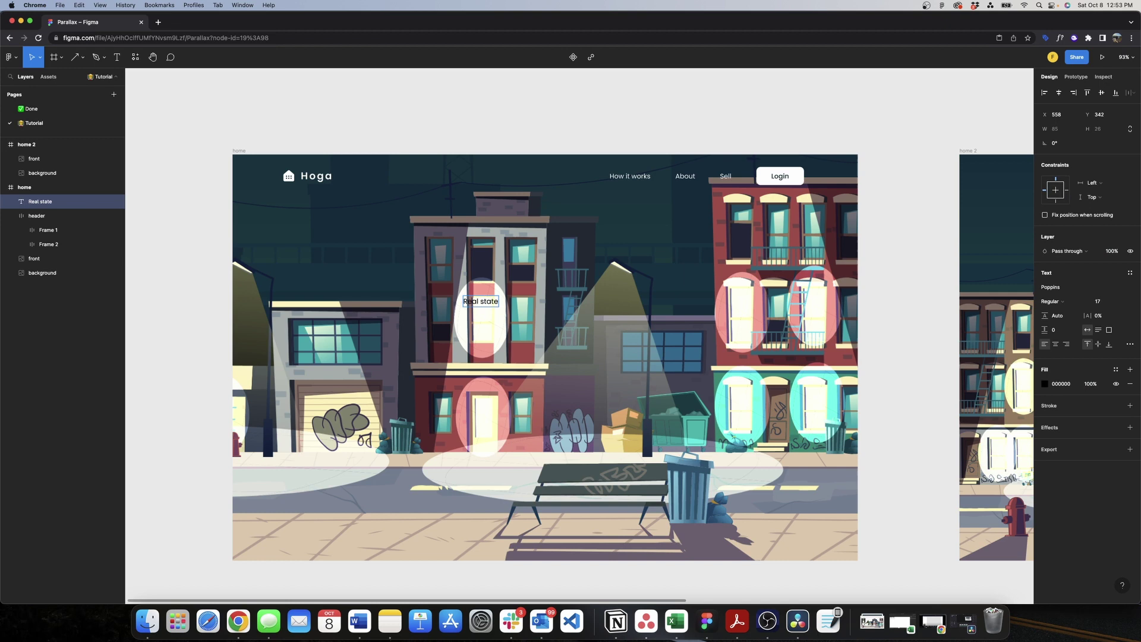
type("steroids")
key("super+a")
left_click(1098, 302)
type("70")
left_click(1053, 302)
left_click(1056, 324)
left_click_drag(945, 319, 755, 318)
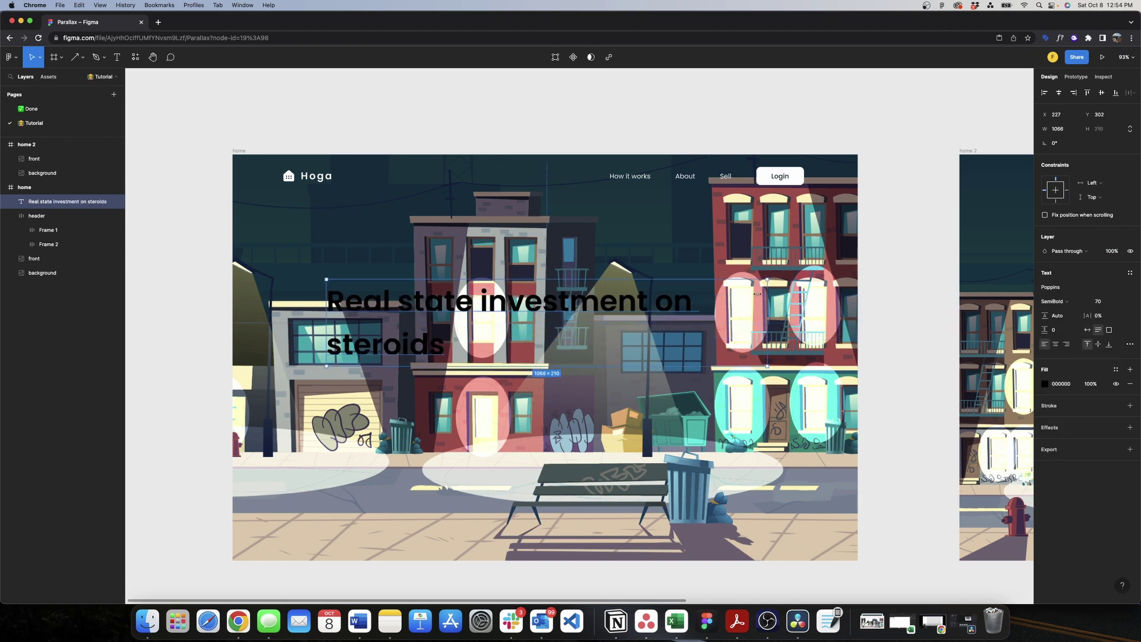
left_click(1056, 345)
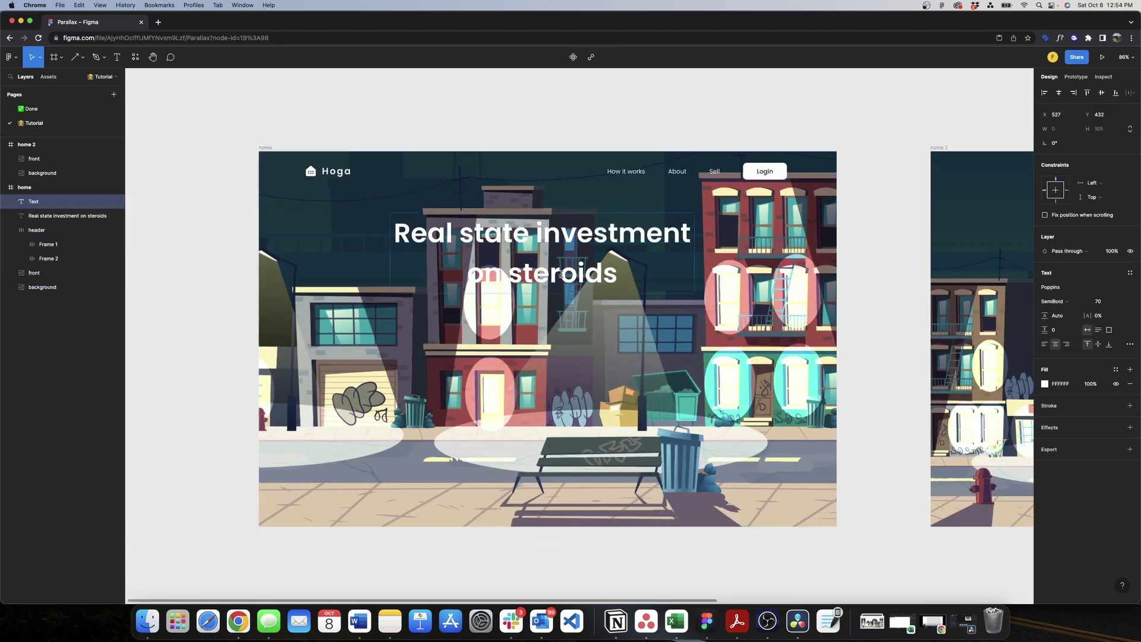
- Add the Regular, size 22 subtitle "Buy shares of rental property for as little as $5." centered under the heading
type("Buy share of rental property for as")
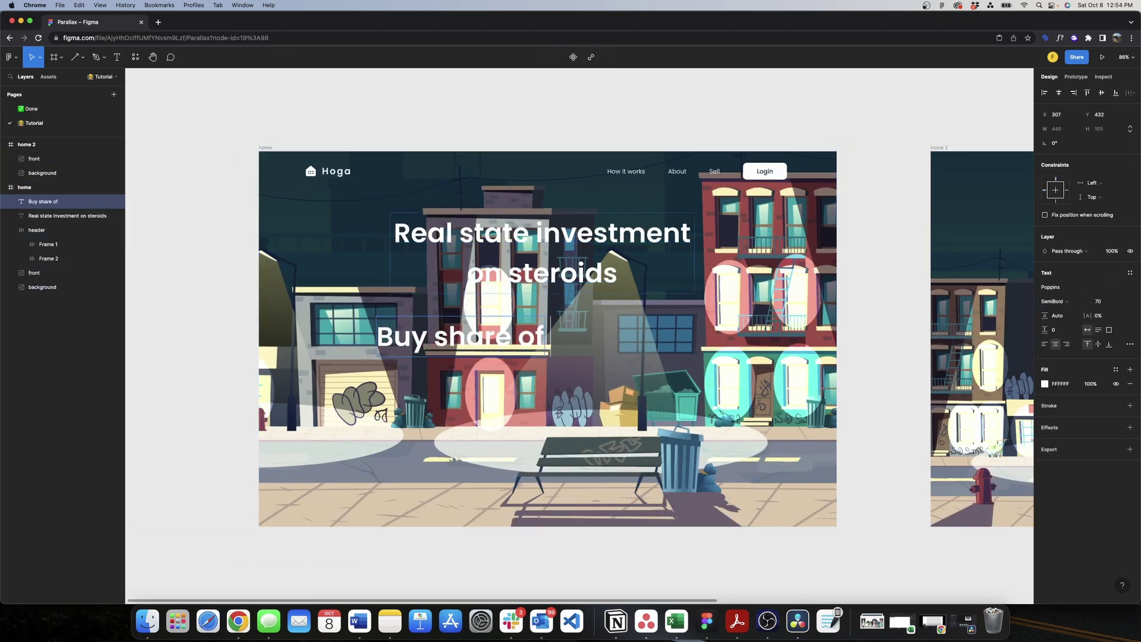
type(" little as $5.")
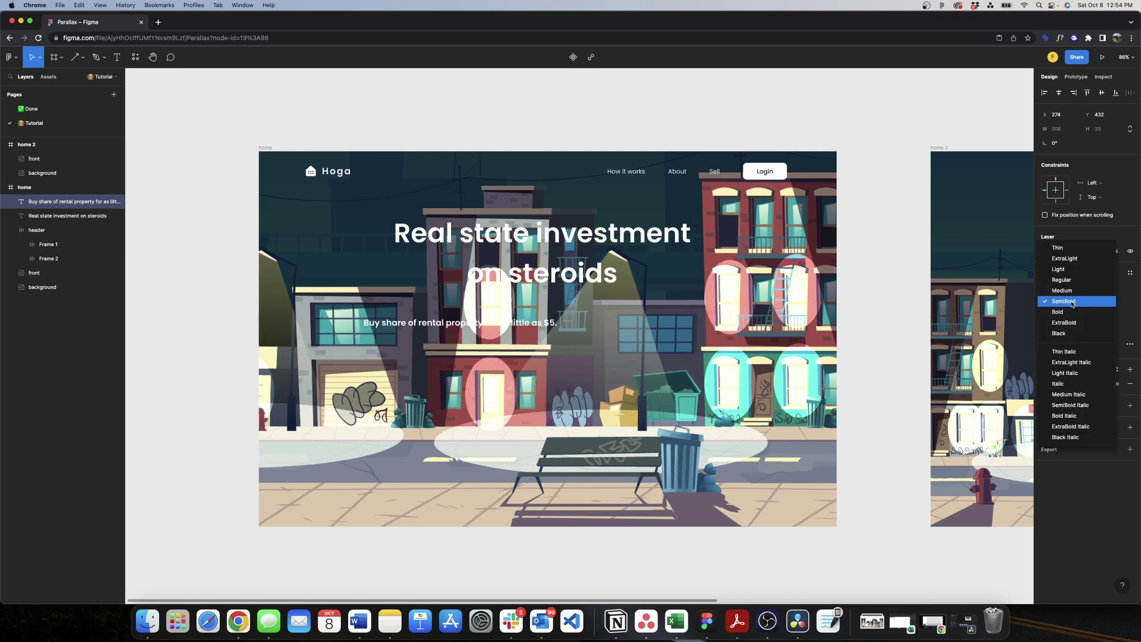
left_click(1064, 297)
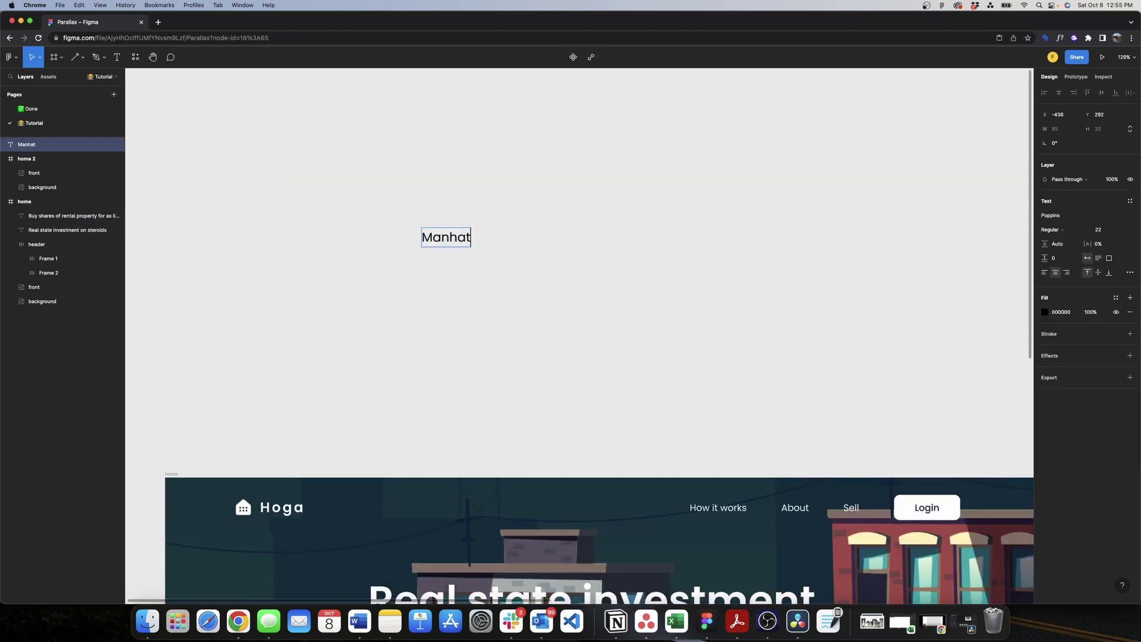
- Create a "Manhattan, Upper Manhattan, Brooklyn..." field at text size 17 with EDEDED fill, 16 corner radius and padding 20 by 14
type("tan, Upper Manhattan, Brooklyn...")
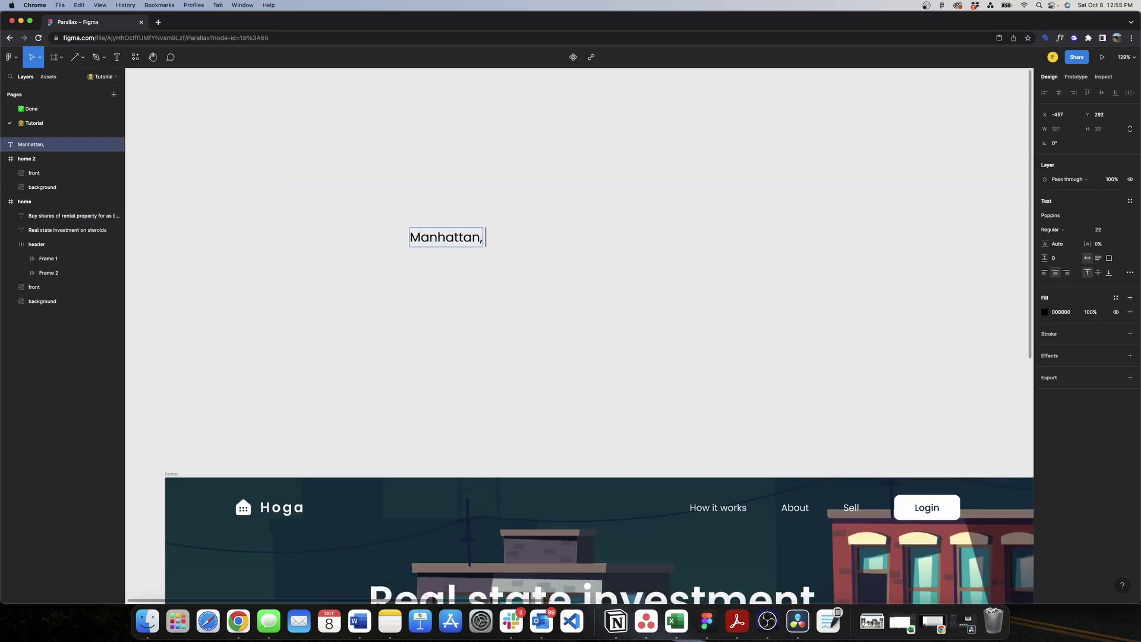
key("Escape")
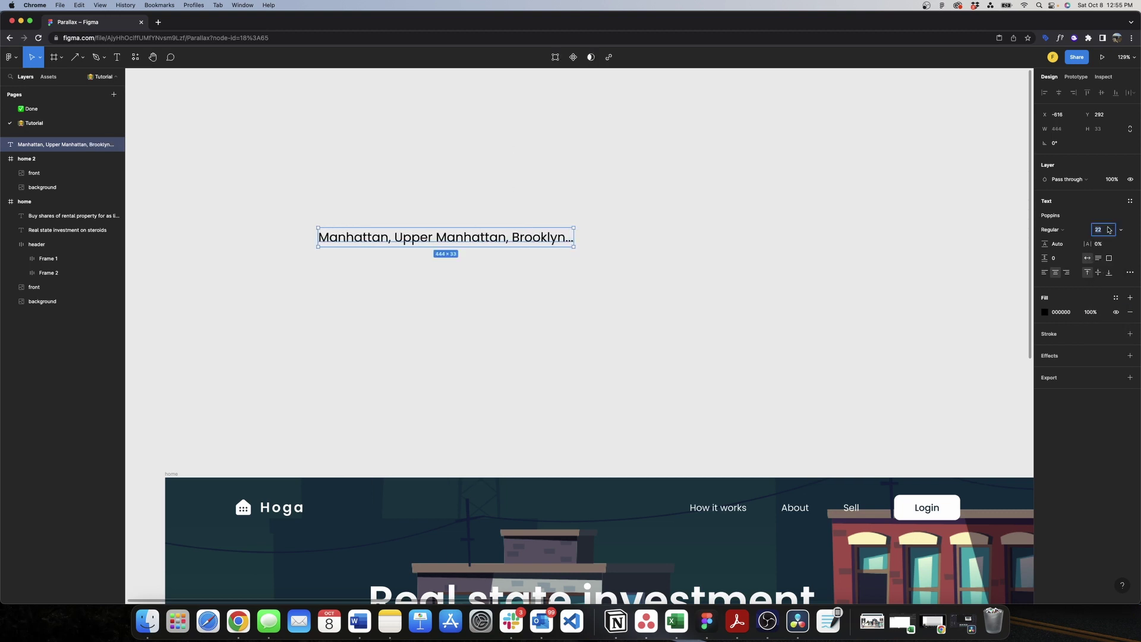
key("shift+a")
left_click(1109, 256)
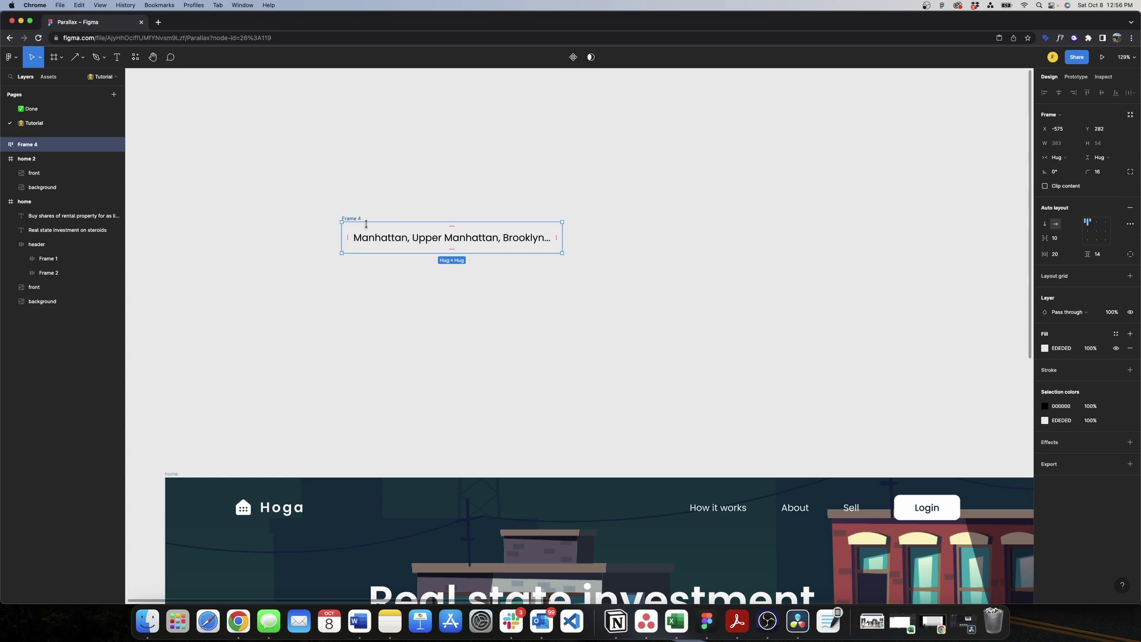
- Duplicate the location field and change the copy's text to "$min price - $ max price"
key("super+d")
key("Return")
key("Return")
type("$min siz")
type(" $ max price")
left_click(601, 208)
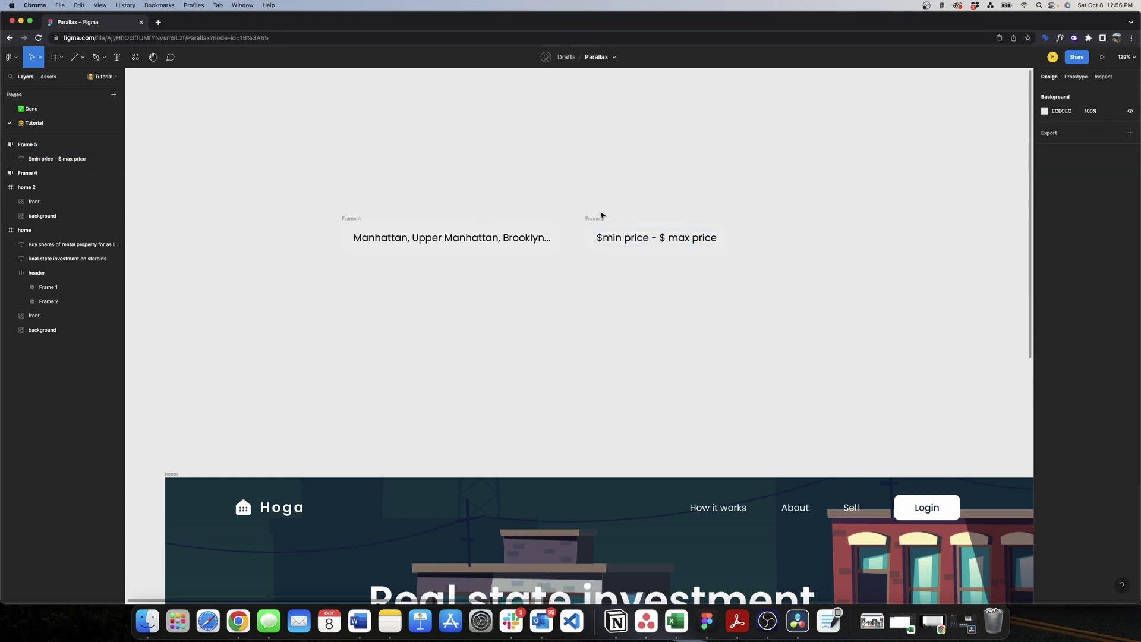
- Duplicate the price field and change the copy's text to "All types"
left_click(598, 218)
key("super+d")
key("Return")
key("Return")
type("All types")
left_click(874, 178)
- Search Iconify for "search" and place the akar-icons search icon beside the All types field
left_click_drag(324, 277, 783, 195)
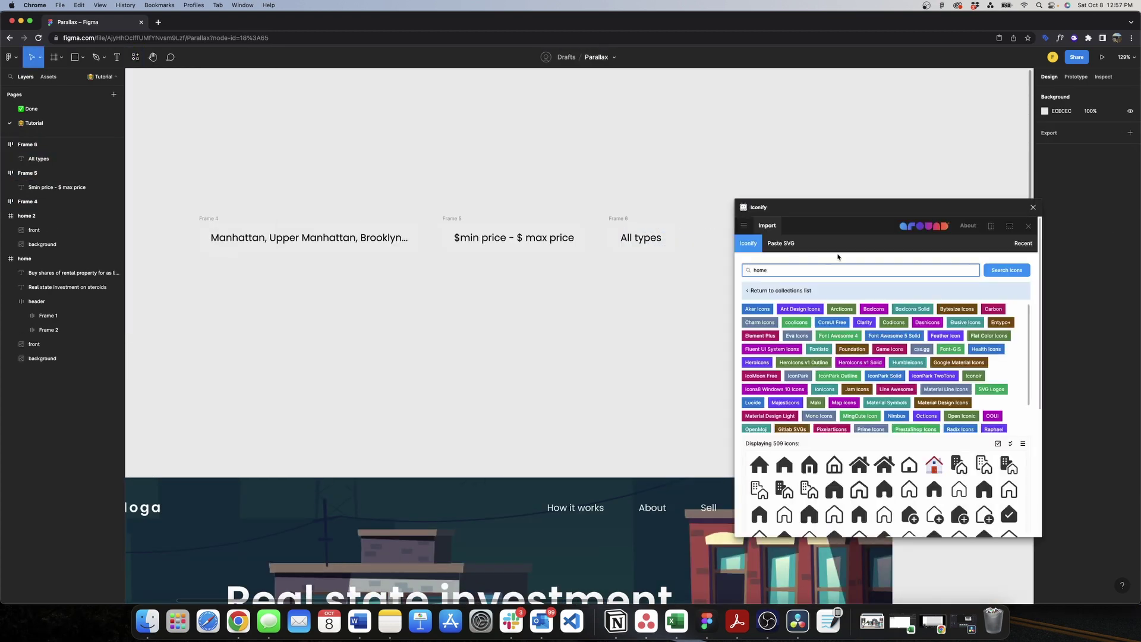
type("search")
left_click_drag(757, 387, 733, 222)
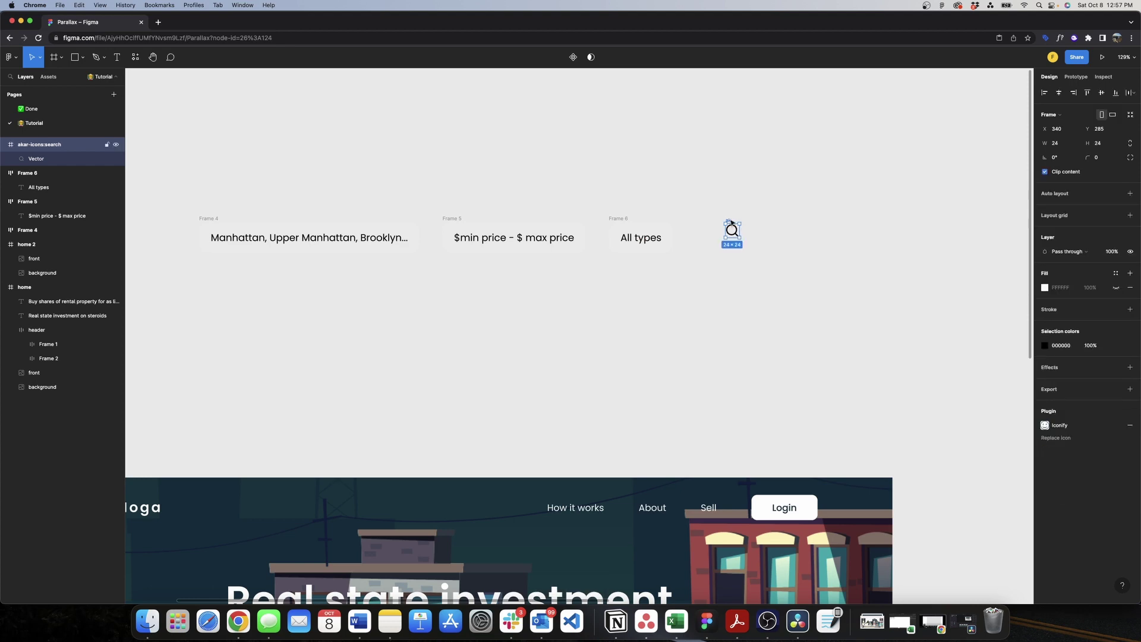
- Turn the search icon into a component and place an instance of it beside the All types field
right_click(728, 214)
left_click(755, 407)
left_click_drag(719, 103, 725, 223)
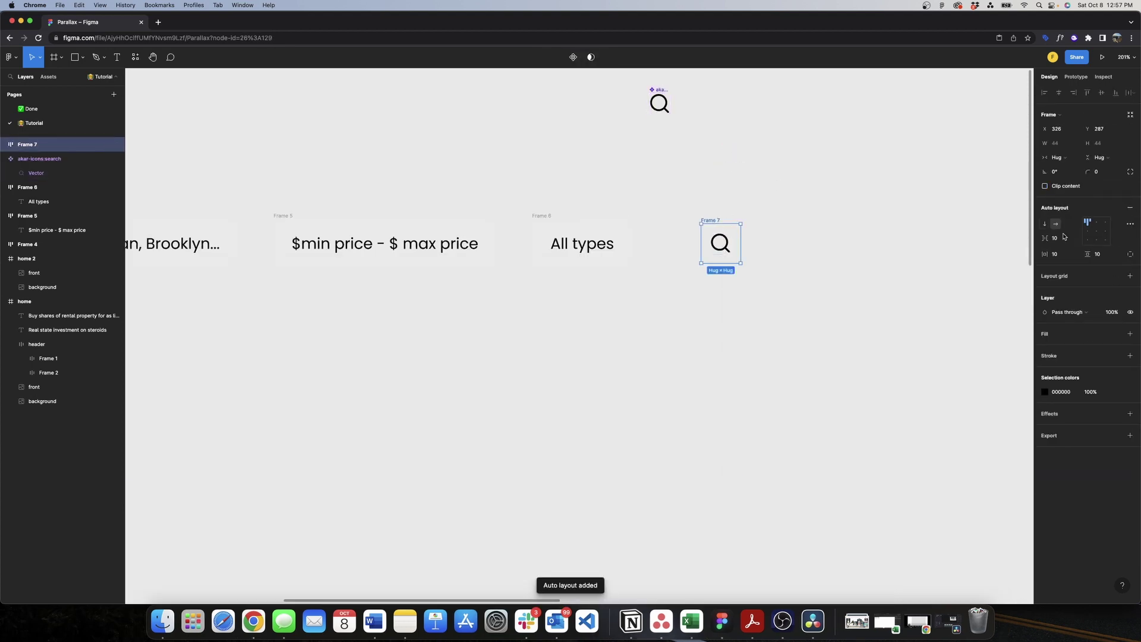
- Wrap the search icon instance in a filled auto layout frame with 20 padding and 16 corner radius
key("shift+a")
left_click(1097, 171)
type("16")
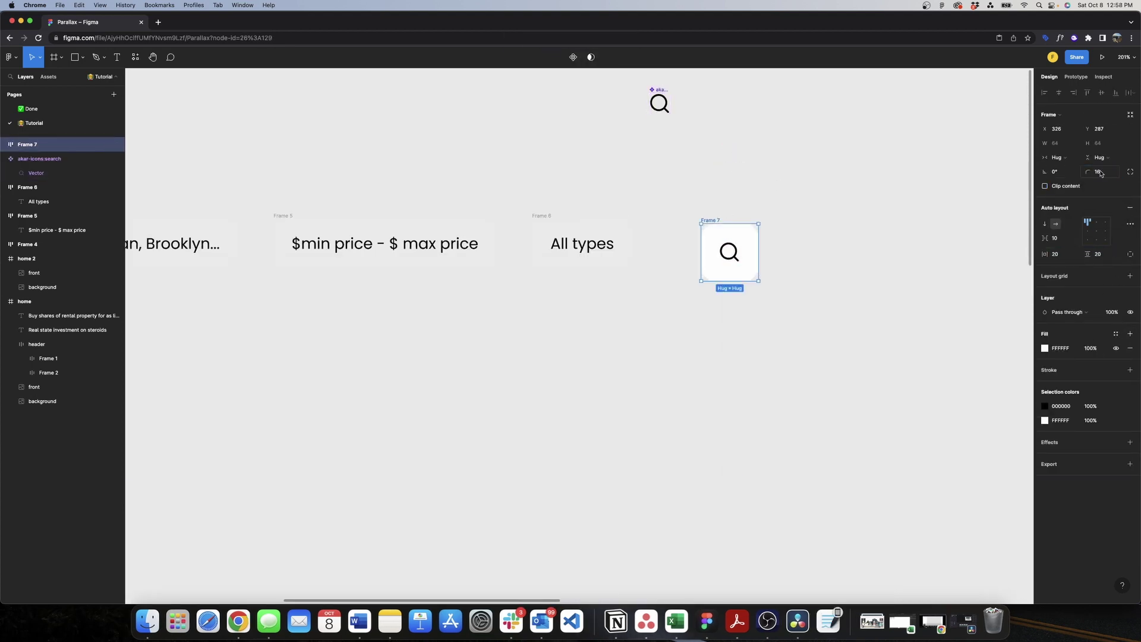
- Change the search button's fill to a linear gradient running diagonally from its upper-left to lower-right corner
left_click(1045, 348)
scroll(839, 270, "down", 5)
scroll(843, 357, "up", 4)
left_click(943, 351)
left_click(946, 368)
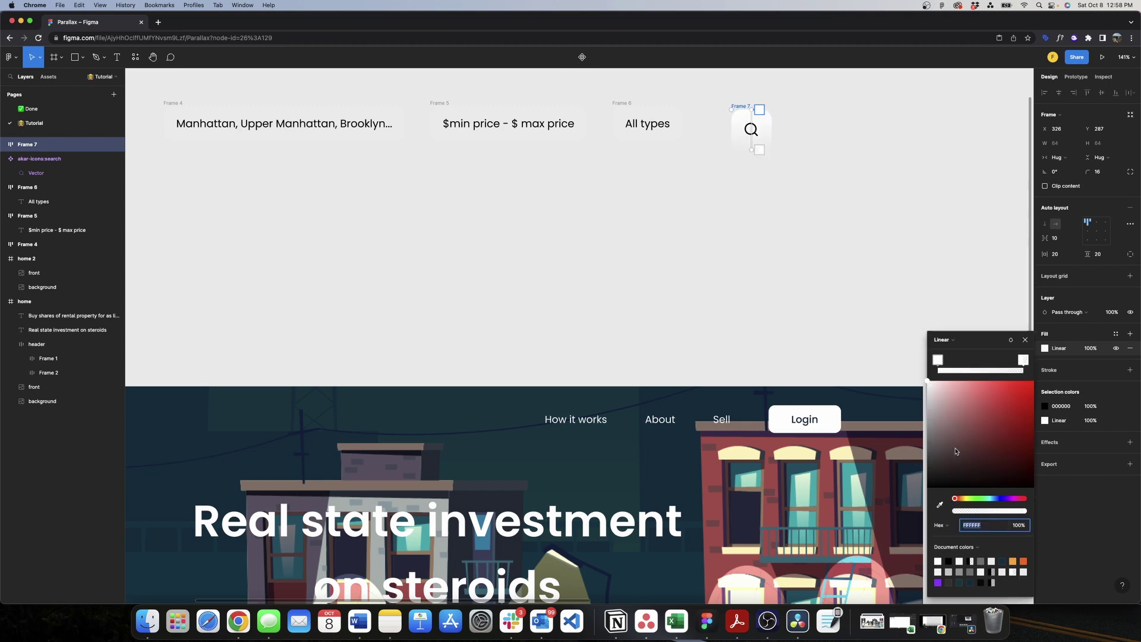
left_click(759, 149)
left_click_drag(752, 149, 732, 109)
left_click_drag(751, 109, 772, 150)
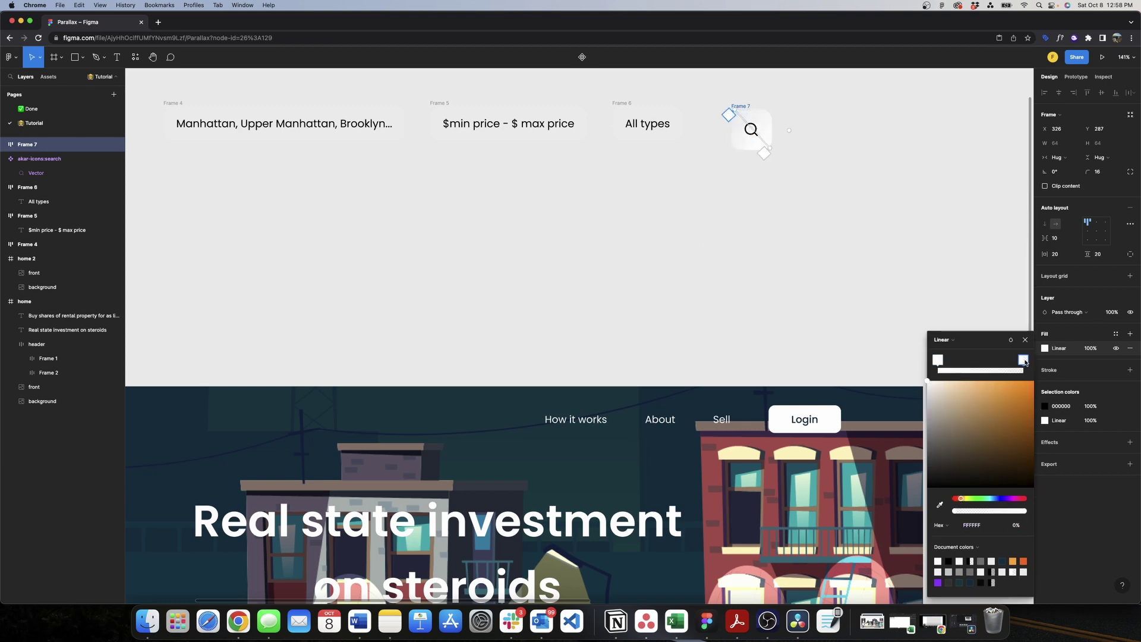
- Color the search button's gradient from light orange to dark orange and make its icon white
left_click_drag(951, 386, 1007, 385)
left_click(938, 360)
left_click(1016, 416)
left_click(1025, 339)
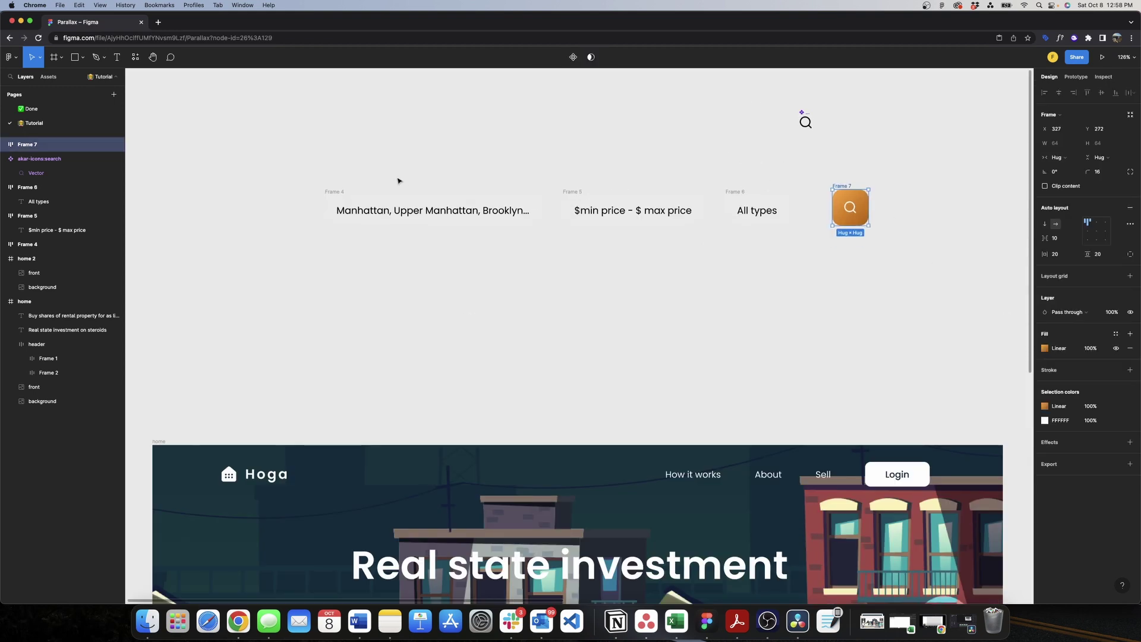
- Combine the three fields and the search button into one horizontal auto layout frame
left_click_drag(398, 180, 840, 187)
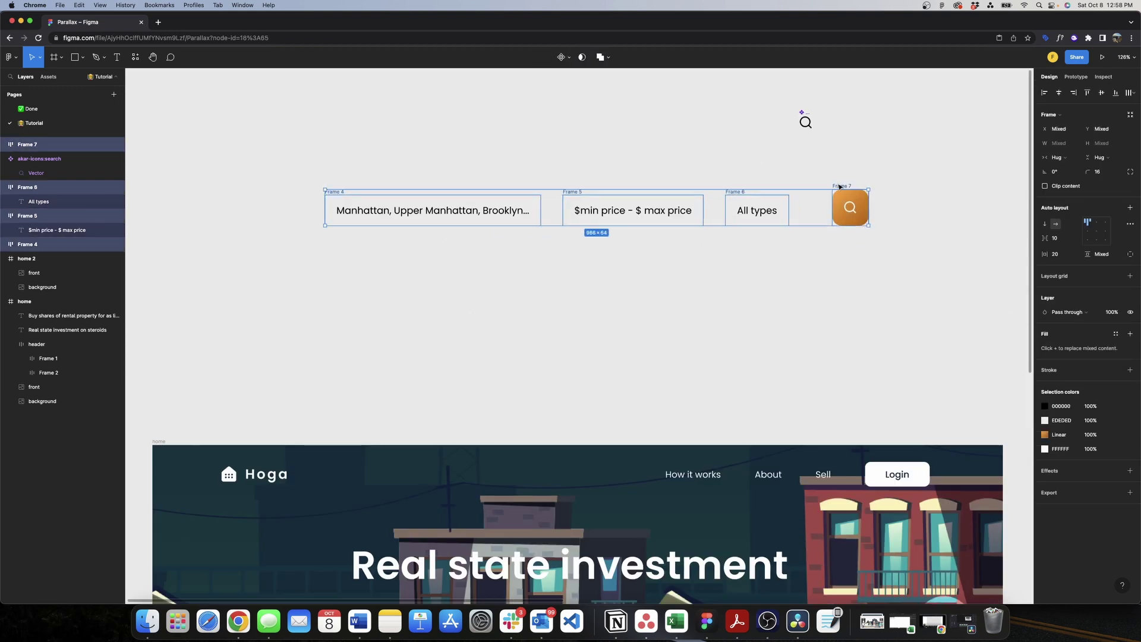
key("shift+a")
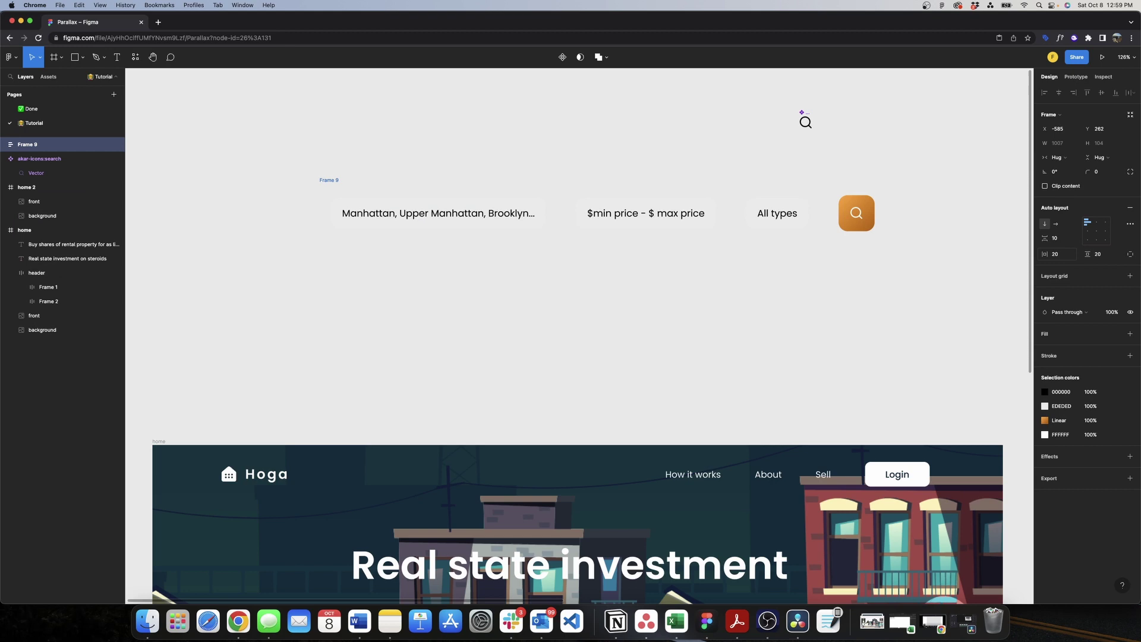
key("super+z")
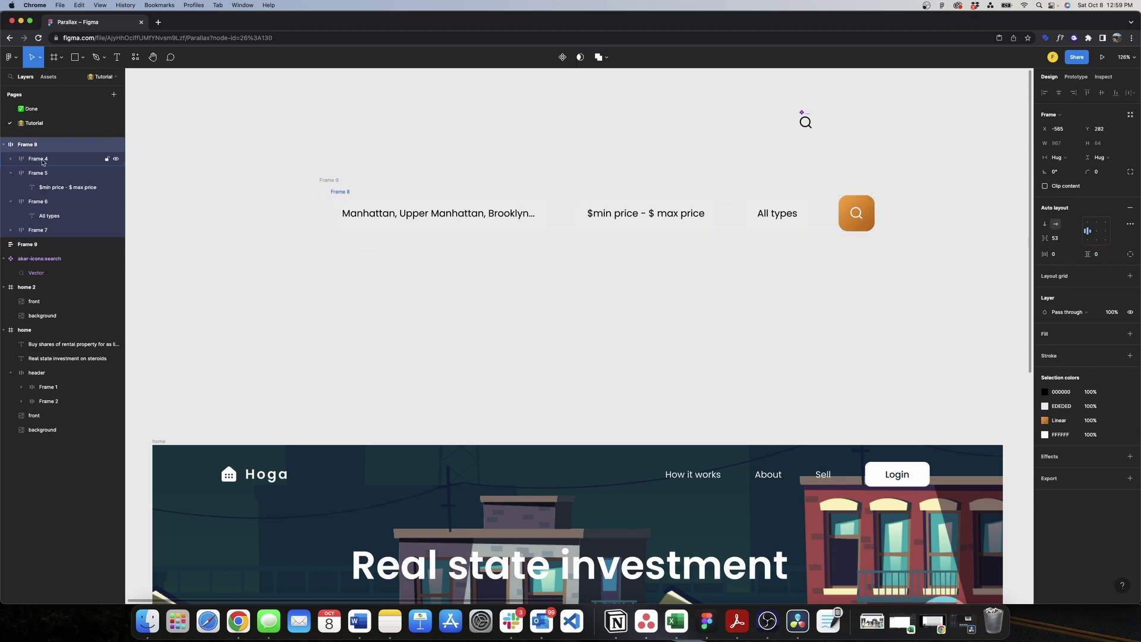
- Give the search bar frame a FFFFFF fill, 20 padding on all sides and 16 corner radius
left_click(1129, 334)
left_click(1054, 254)
type("20")
key("Tab")
type("20")
key("Return")
left_click_drag(1088, 171, 1098, 171)
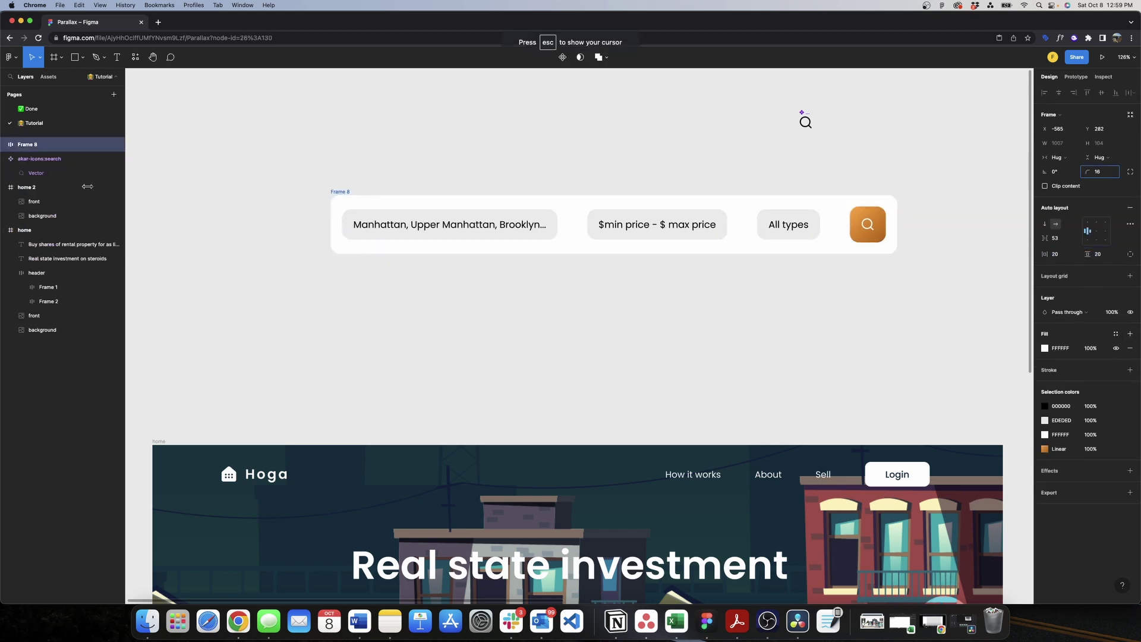
- Set the corner radius of the location, price and All types fields to 12
left_click(465, 220)
left_click(657, 225)
key("1")
key("super+z")
left_click(1097, 171)
left_click(789, 224)
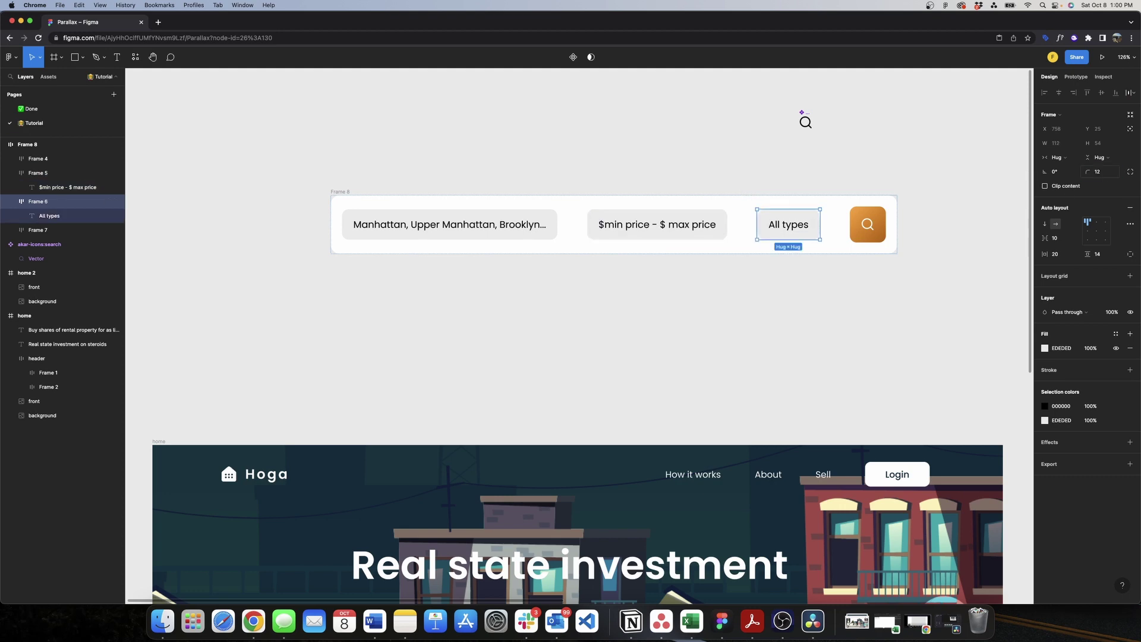
- Set the search button's padding to 16 and reduce the search bar's item spacing to 20
left_click(868, 224)
left_click(1099, 254)
type("16")
left_click(835, 226)
left_click_drag(1045, 238, 1025, 238)
- Change the text color of the three search bar fields to gray 747474
left_click(494, 225, "super")
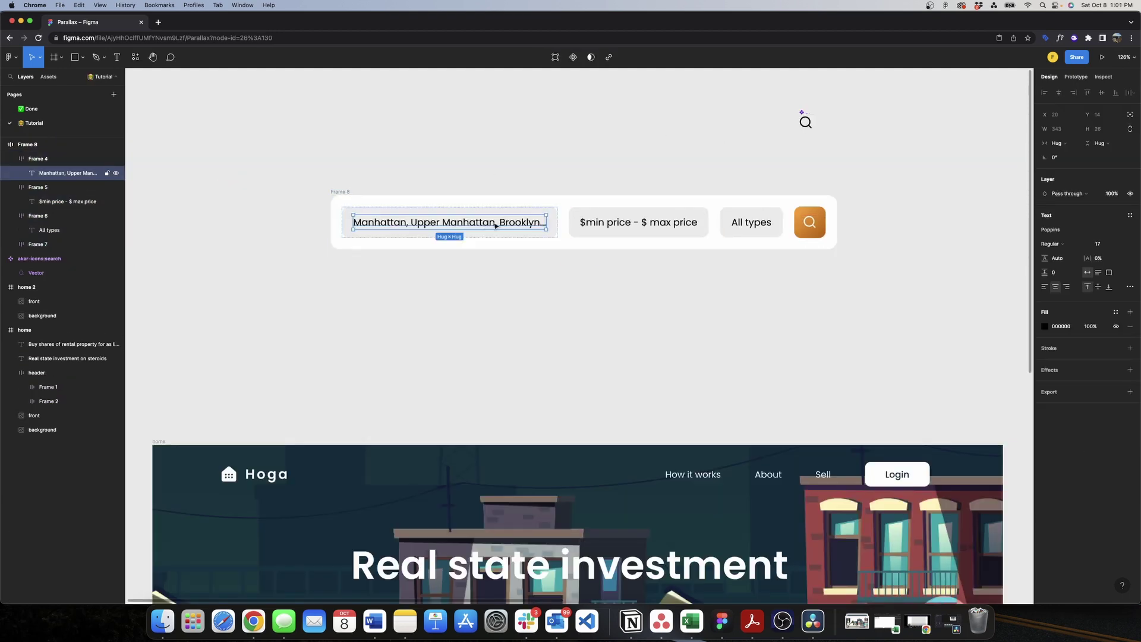
left_click(638, 222, "shift+super")
left_click(751, 222, "shift+super")
left_click(1045, 327)
left_click_drag(936, 410, 926, 396)
- Give the location field an inner shadow with X 0, Y 0 and blur 10
left_click(450, 222)
left_click(1130, 441)
left_click(1076, 456)
left_click(1083, 446)
left_click(1044, 456)
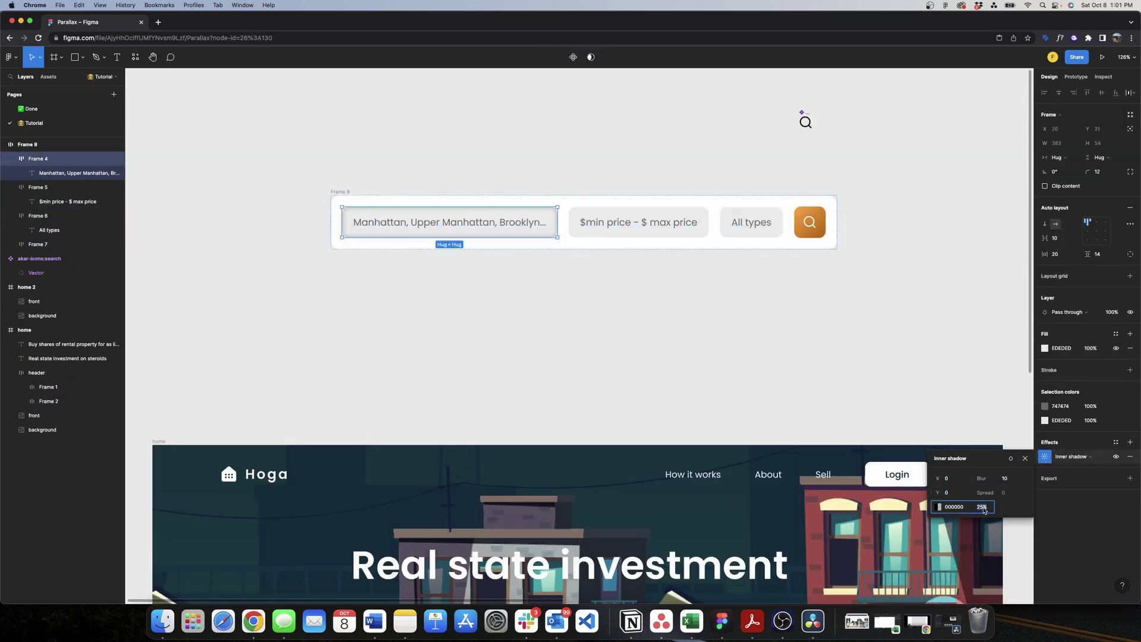
- Give the price field an inner shadow with blur 10 and Y 0, and add an inner shadow to the All types field
left_click(638, 222)
left_click(1130, 442)
left_click(1077, 456)
left_click(1082, 446)
left_click(1045, 456)
left_click(1005, 478)
type("10")
left_click(947, 492)
type("0")
left_click(751, 223)
left_click(1129, 442)
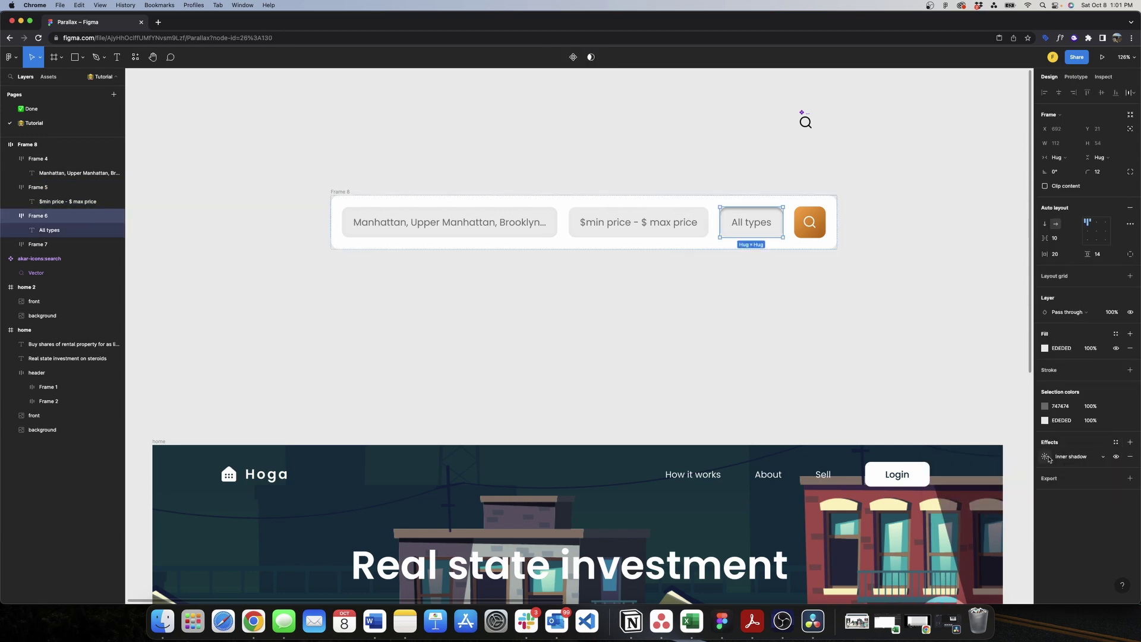
- Import the akar-icons chevron-down icon from Iconify and place a copy after the text inside the All types field
scroll(680, 209, "up", 2)
left_click(680, 208)
key("shift+i")
type("down")
left_click_drag(884, 349, 708, 196)
scroll(805, 283, "up", 5)
left_click(719, 296, "super")
left_click_drag(721, 295, 722, 297)
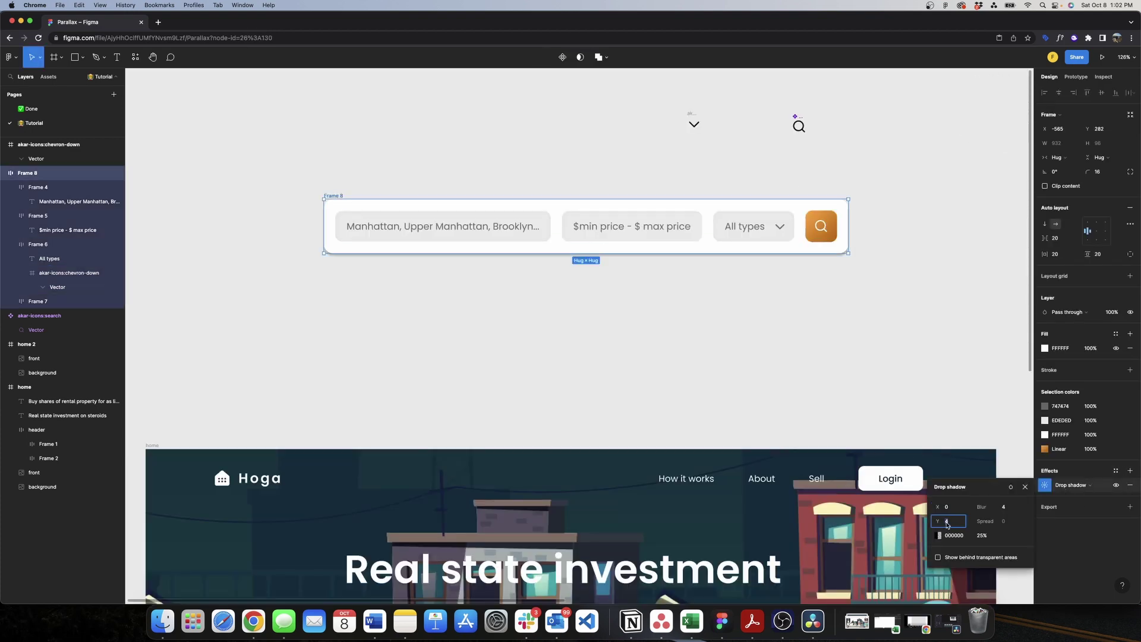
- Give the search bar a drop shadow with X 0, Y 0 and blur 50
left_click(1005, 508)
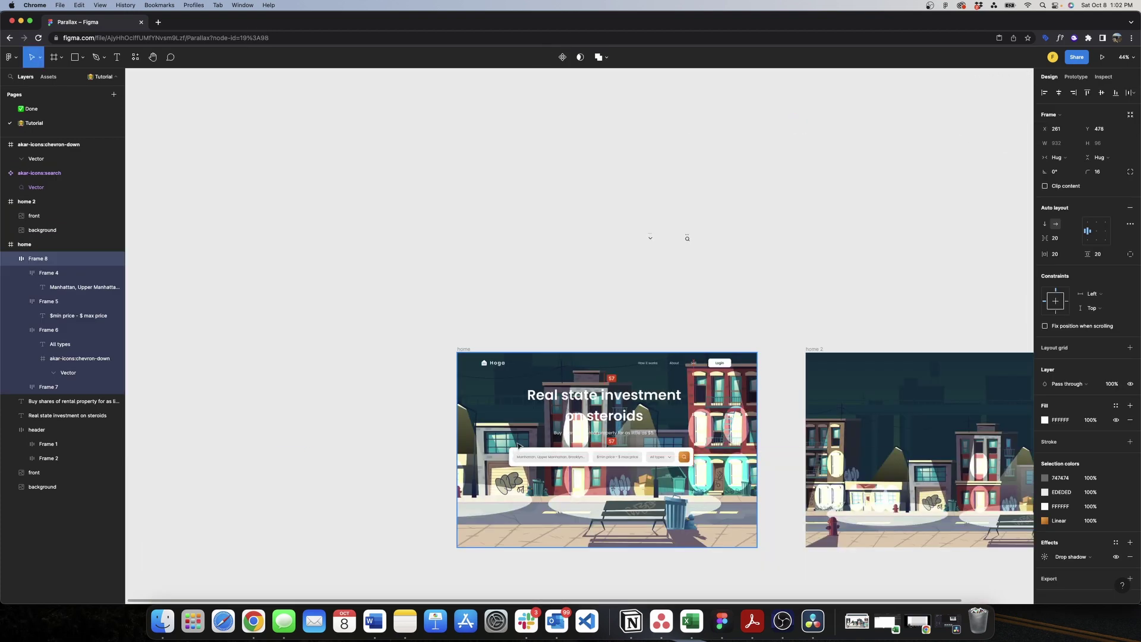
scroll(561, 558, "up", 3)
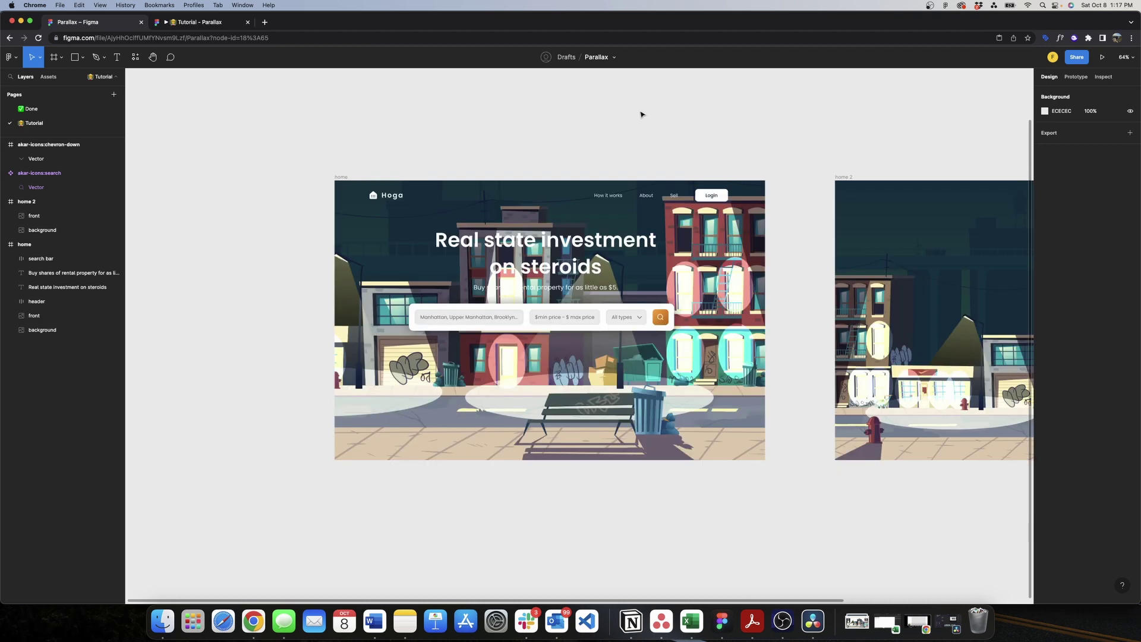
- Copy the heading, subtitle, search bar and header from the home frame and paste them into the home 2 frame
left_click(571, 252)
left_click(572, 287, "shift")
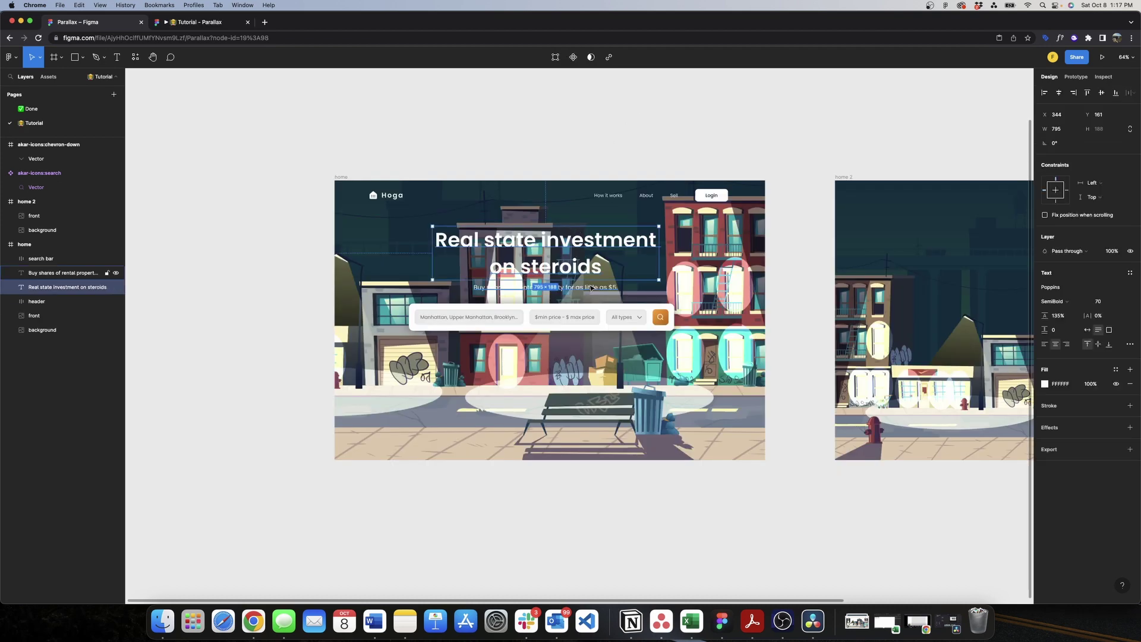
left_click(599, 316, "shift")
left_click(618, 193, "shift")
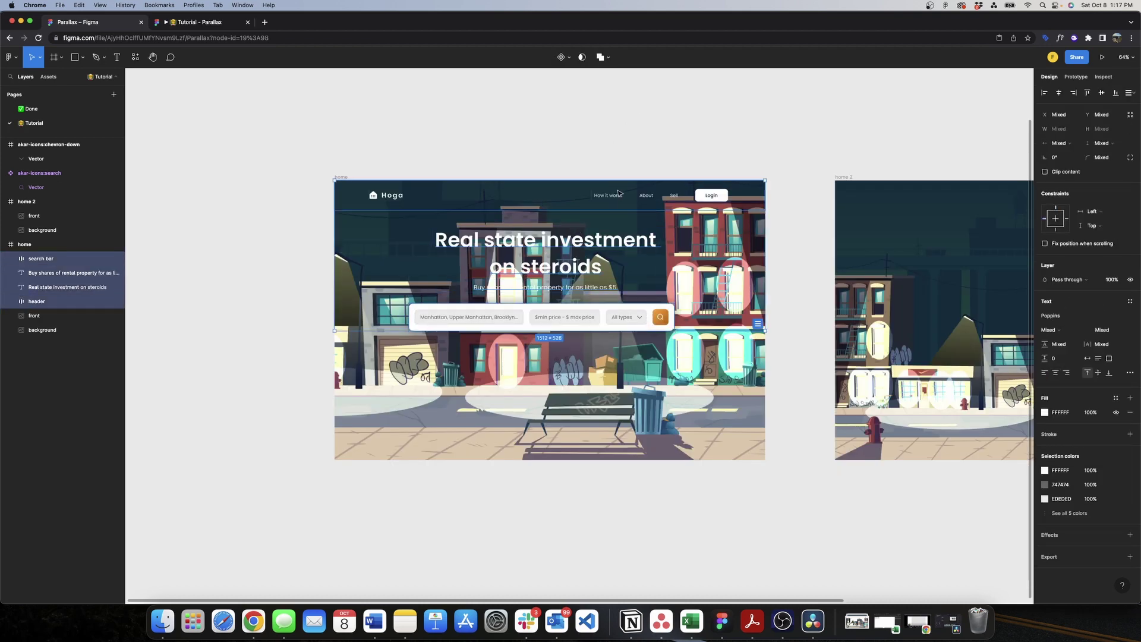
scroll(618, 193, "right", 5)
scroll(619, 194, "right", 3)
left_click(416, 176)
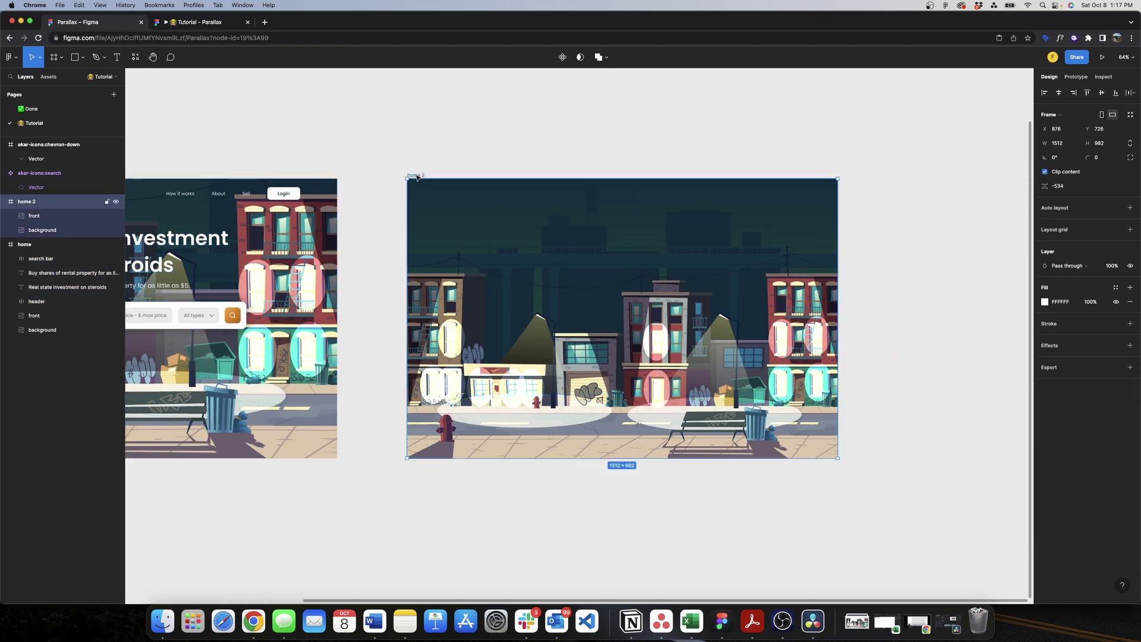
key("super+v")
left_click(606, 135)
- Move the front image in the home 2 frame down to Y 261
scroll(613, 274, "up", 4)
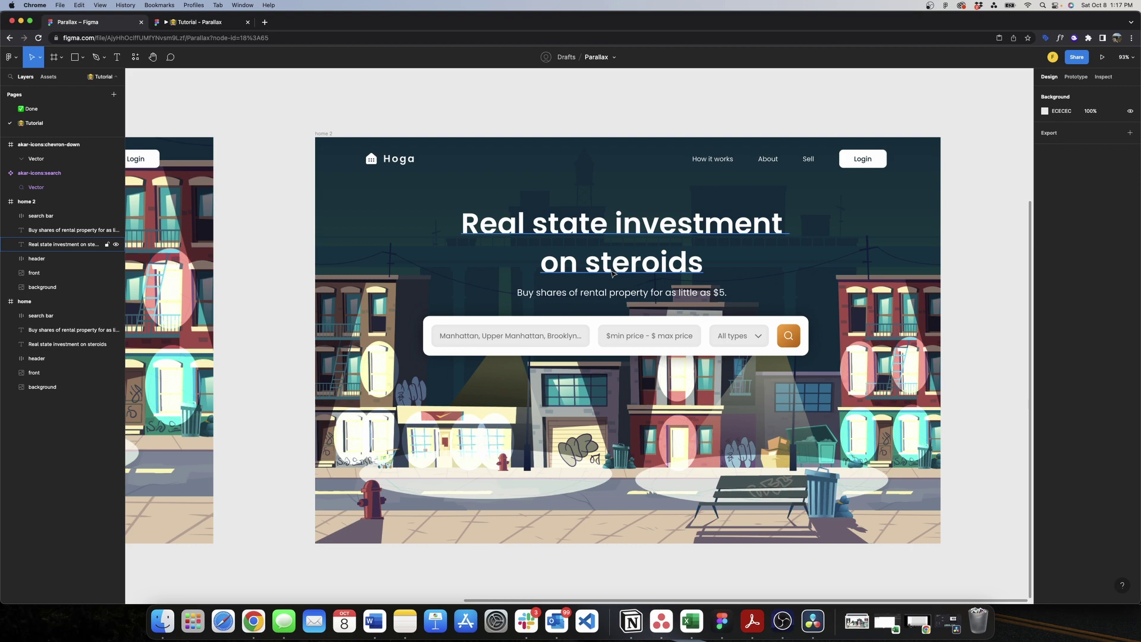
left_click(803, 307)
left_click_drag(850, 324, 852, 340)
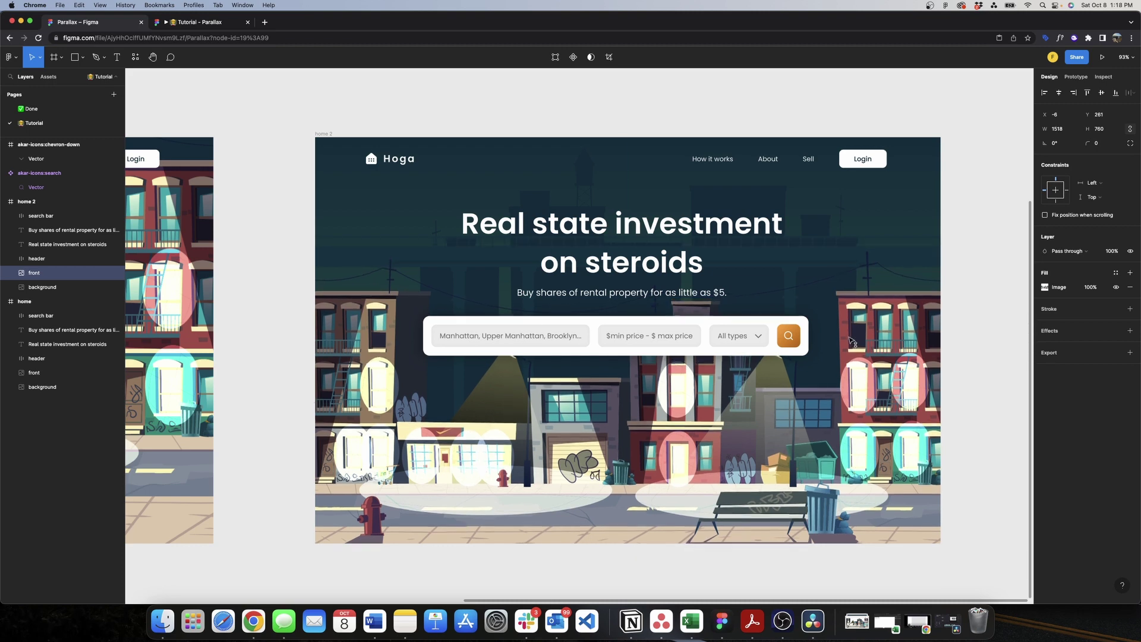
- Reposition the home 2 text vertically, with the subtitle at Y 354 and the heading at Y 167
scroll(684, 297, "up", 5)
left_click_drag(684, 298, 685, 287)
scroll(678, 255, "down", 3)
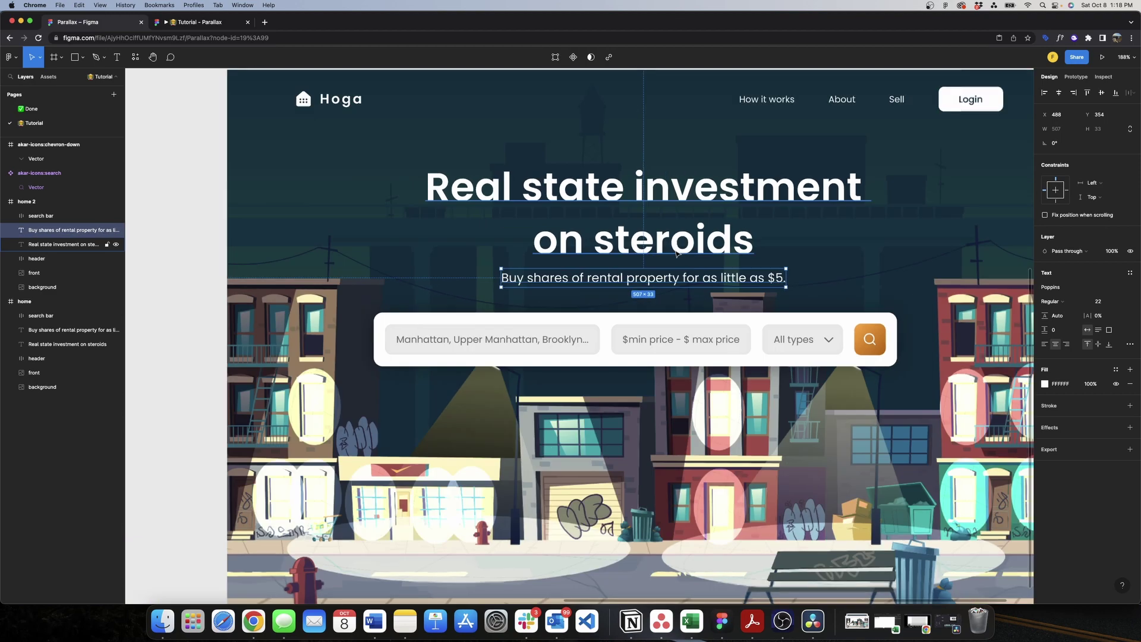
scroll(677, 254, "down", 6)
left_click(664, 228)
scroll(664, 227, "up", 3)
left_click_drag(664, 225, 664, 226)
scroll(660, 262, "up", 5)
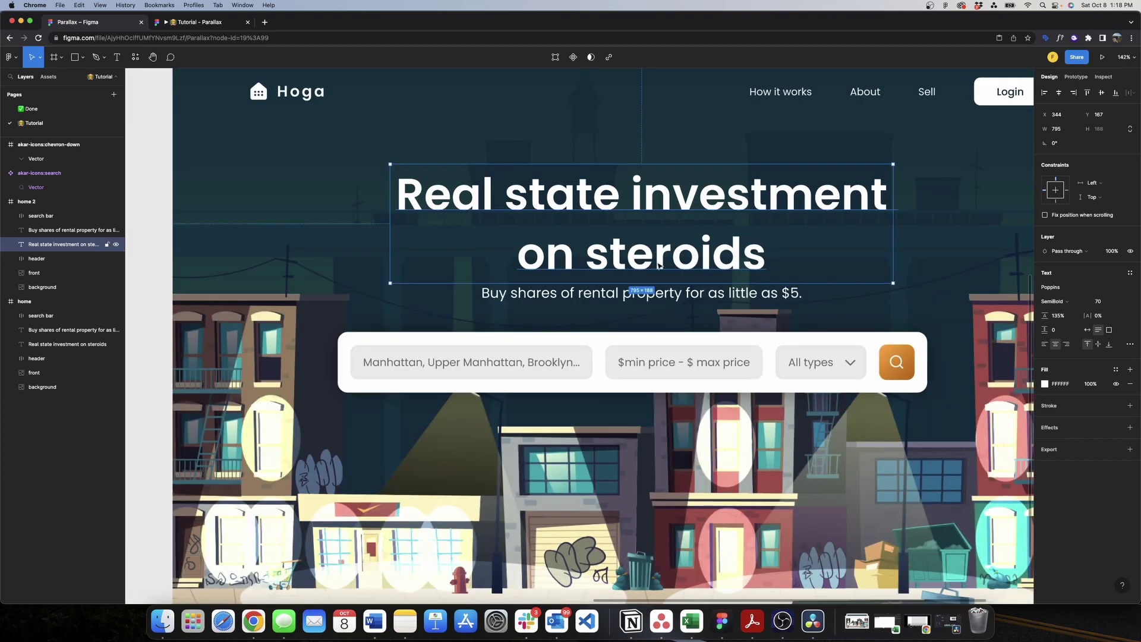
- Move the search bar in the home 2 frame up to Y 421
scroll(659, 266, "down", 4)
left_click(667, 330)
left_click_drag(667, 328, 667, 323)
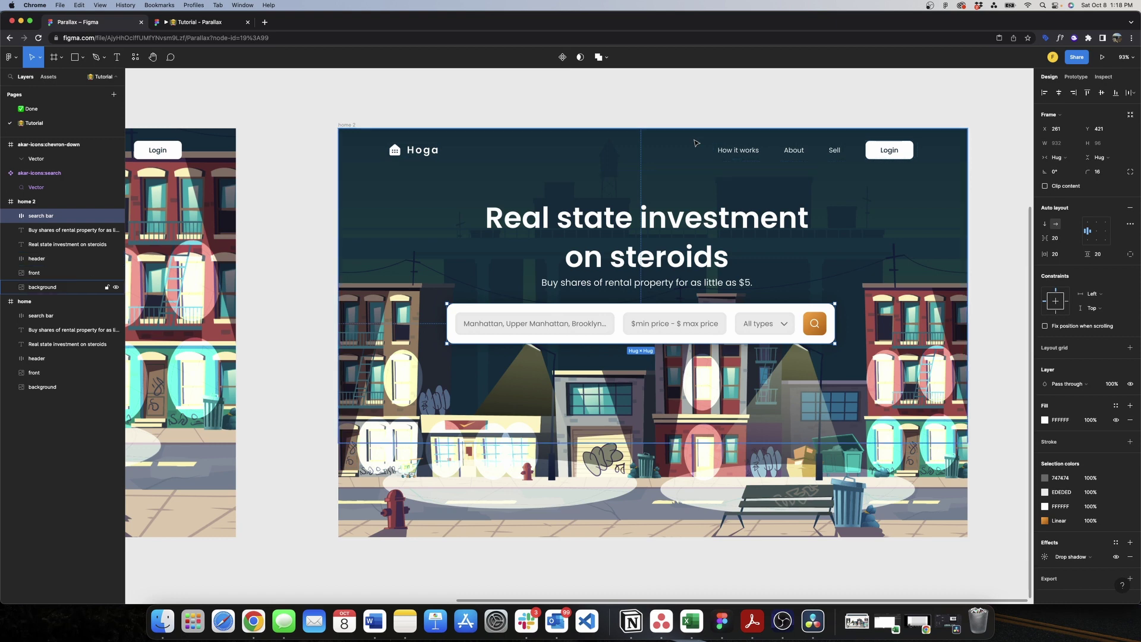
scroll(697, 143, "down", 4)
left_click(672, 95)
- Move the home frame's header above the visible area to Y -114 while keeping it nested in the home frame
scroll(620, 134, "left", 5)
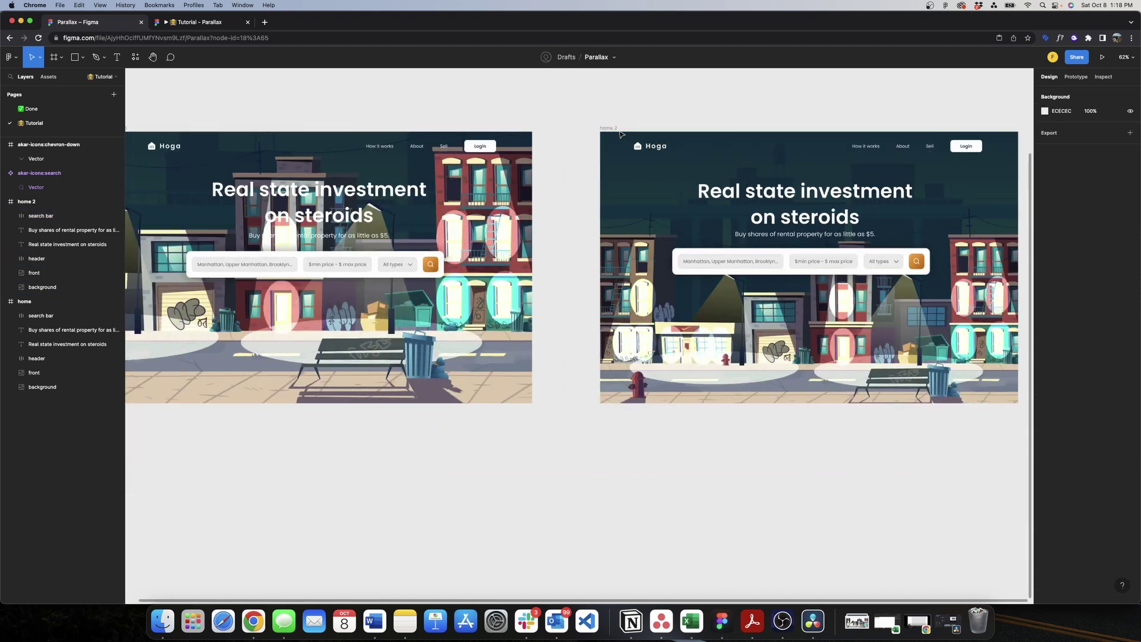
scroll(458, 152, "left", 5)
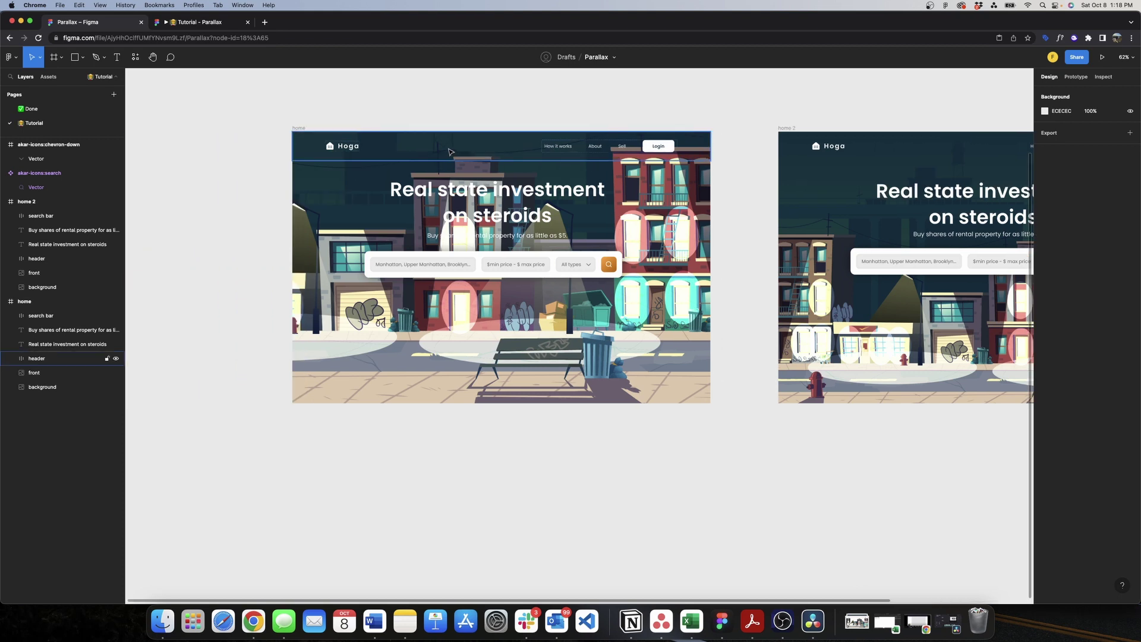
scroll(465, 152, "left", 3)
left_click(591, 148)
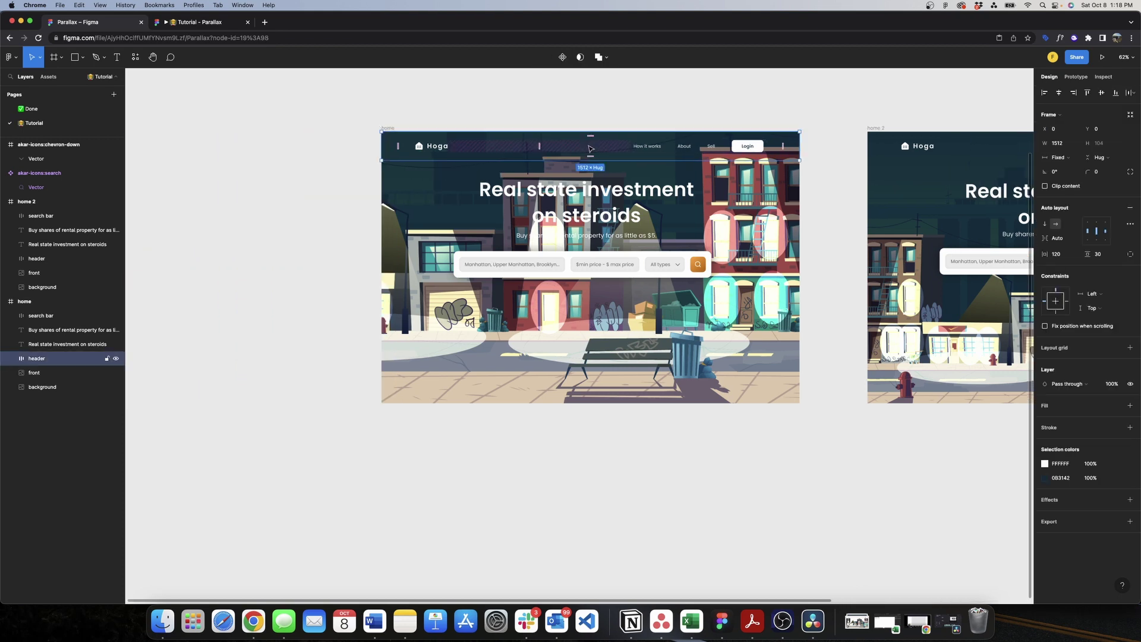
scroll(592, 150, "up", 3)
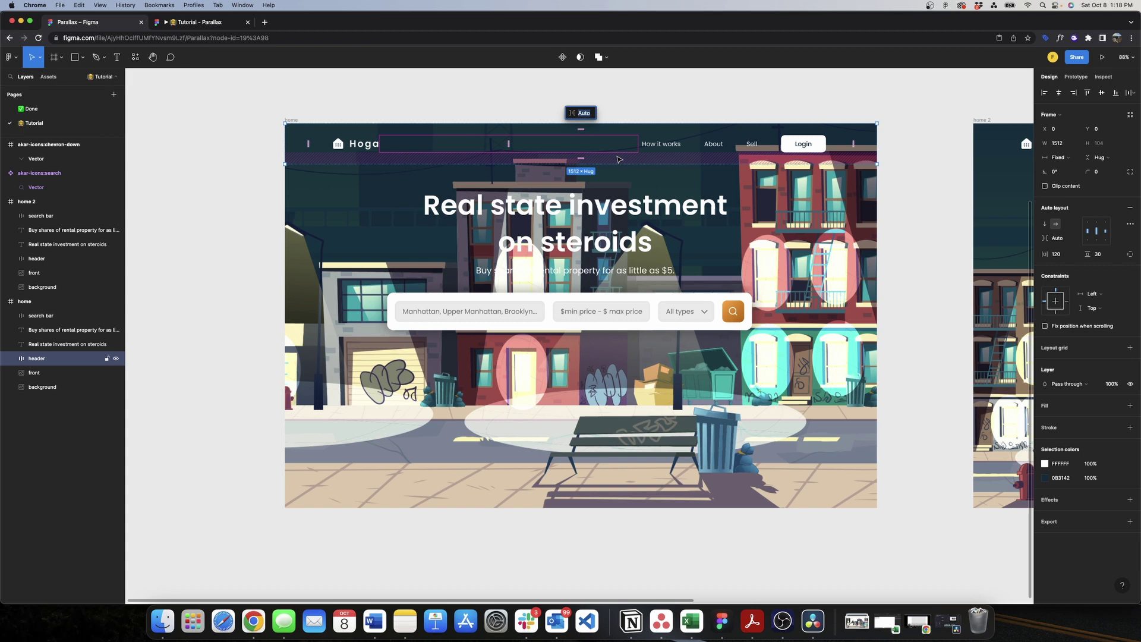
scroll(651, 156, "up", 1)
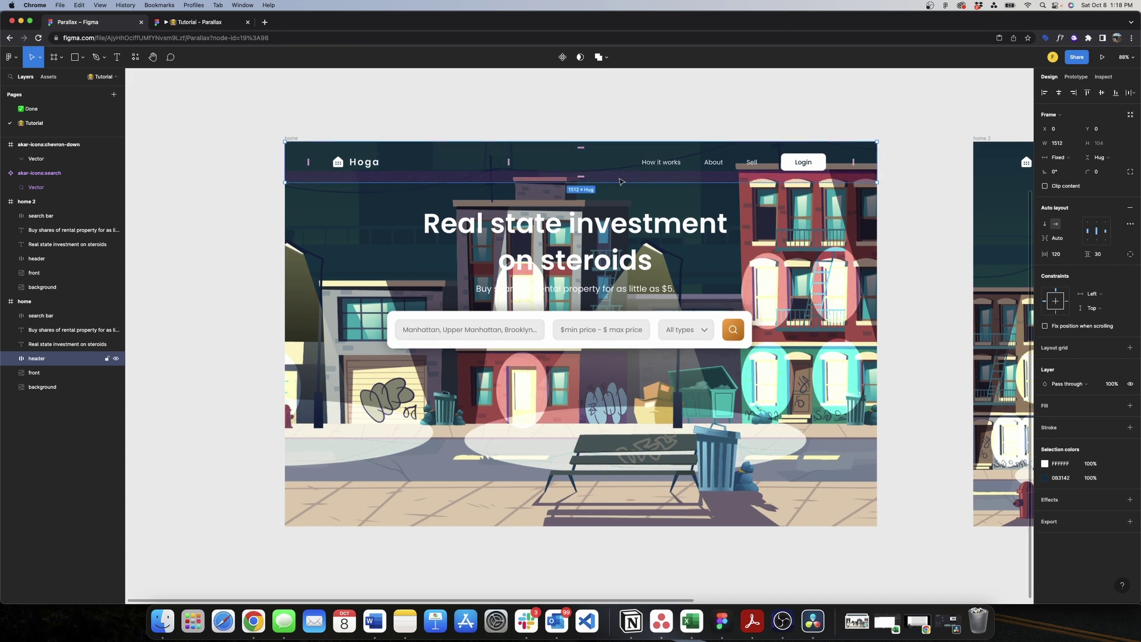
left_click_drag(620, 178, 615, 134)
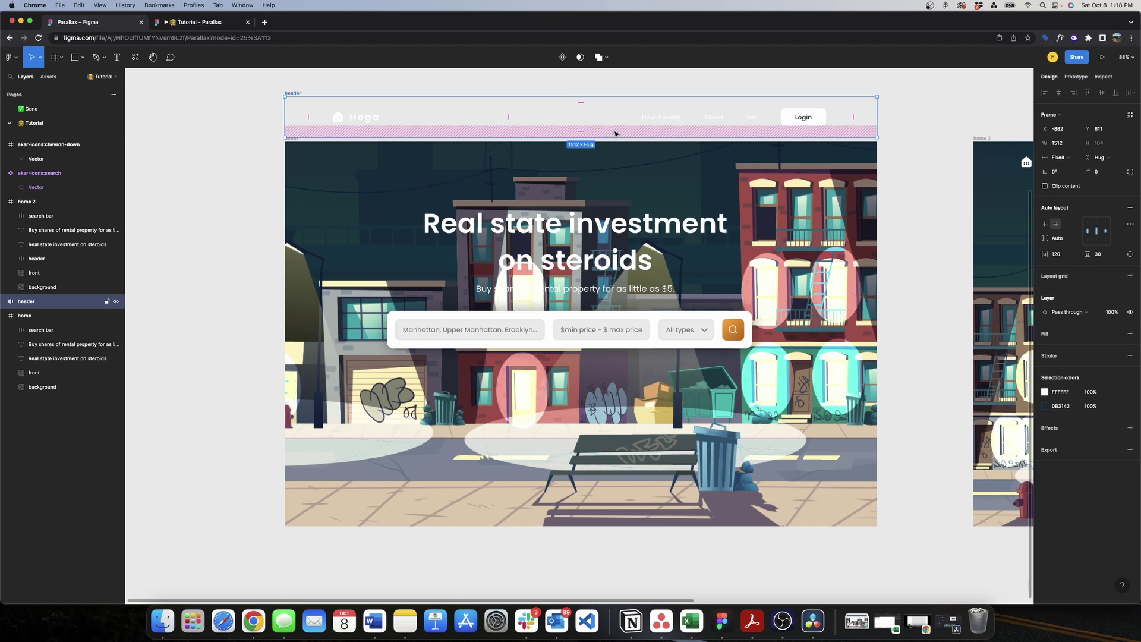
key("super+z")
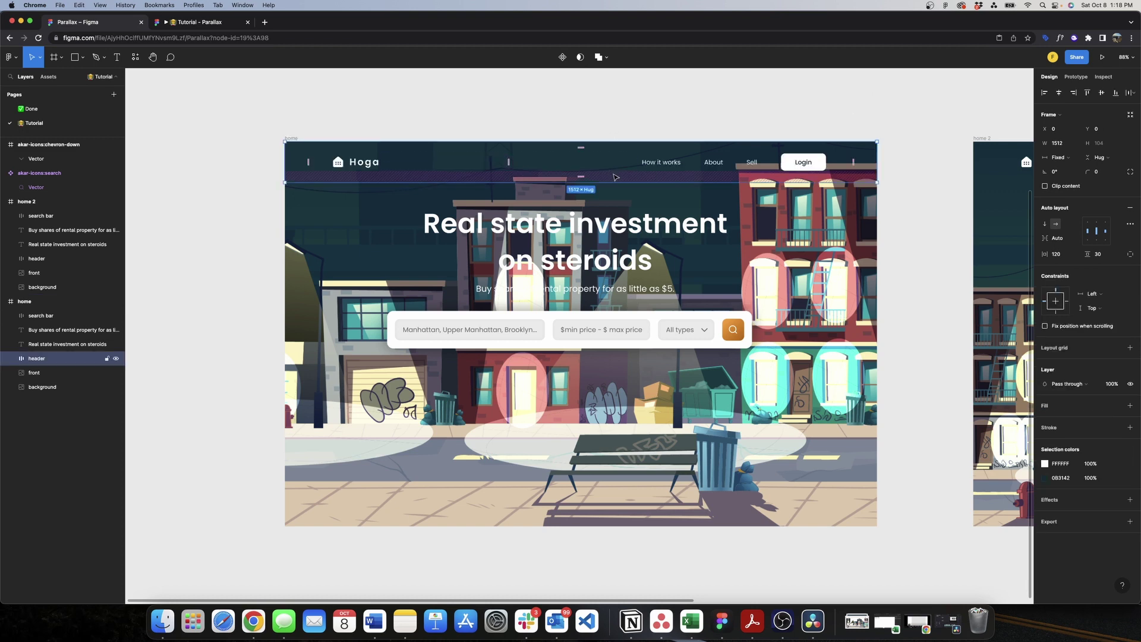
left_click_drag(615, 178, 614, 133)
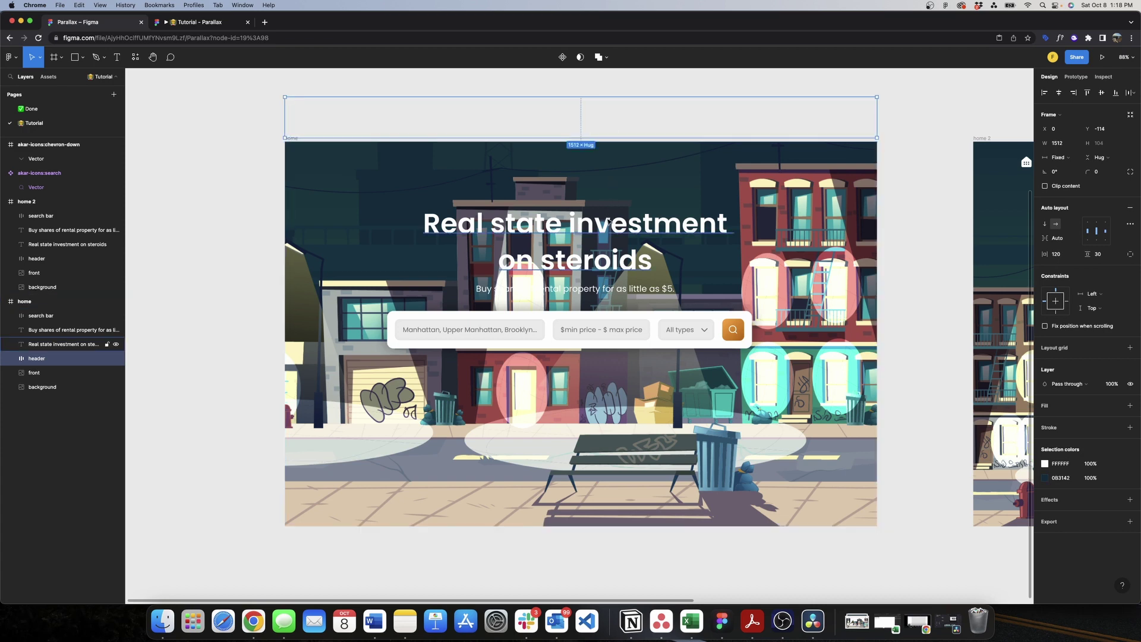
- Lower the home frame's heading to Y 587 and its subtitle to Y 897
left_click(609, 220)
left_click(623, 289, "shift")
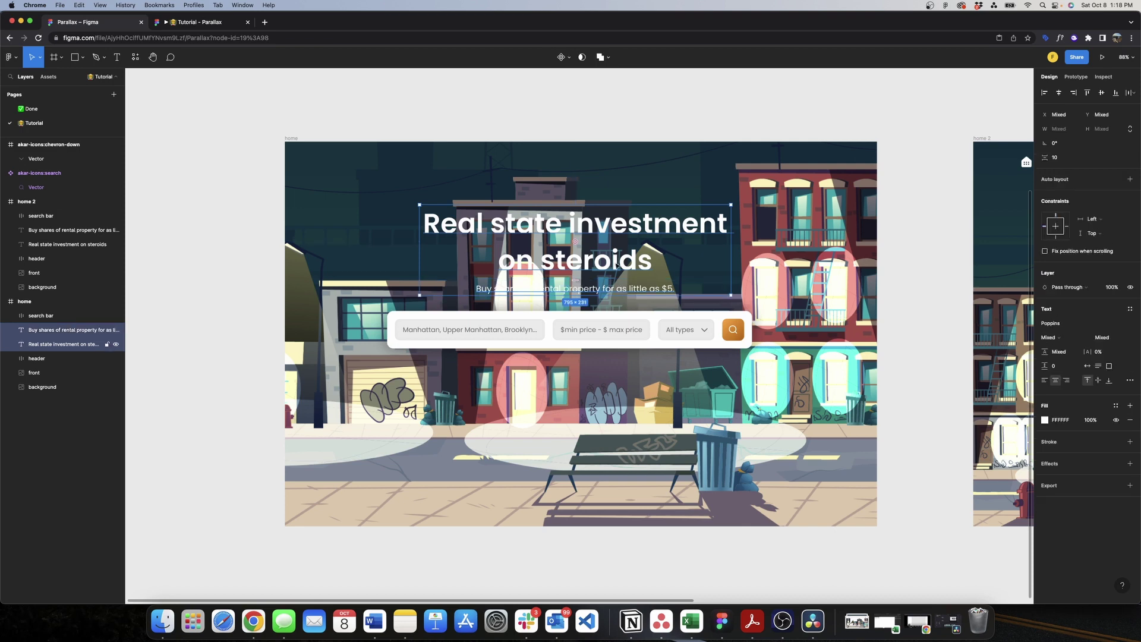
left_click_drag(617, 231, 613, 401)
left_click(616, 459)
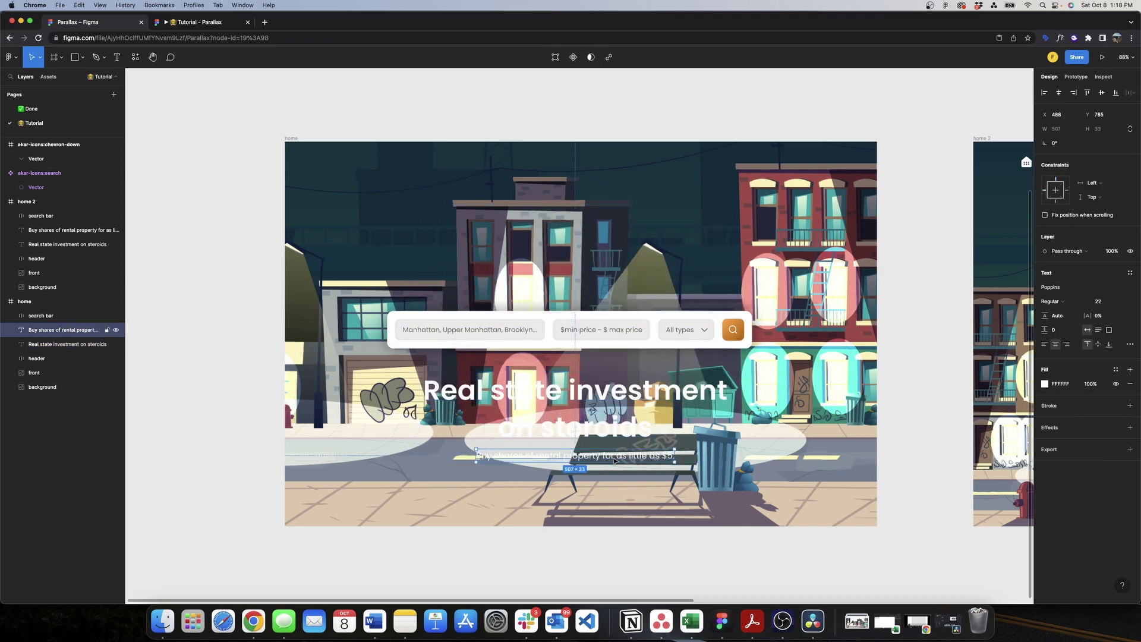
left_click_drag(613, 460, 614, 505)
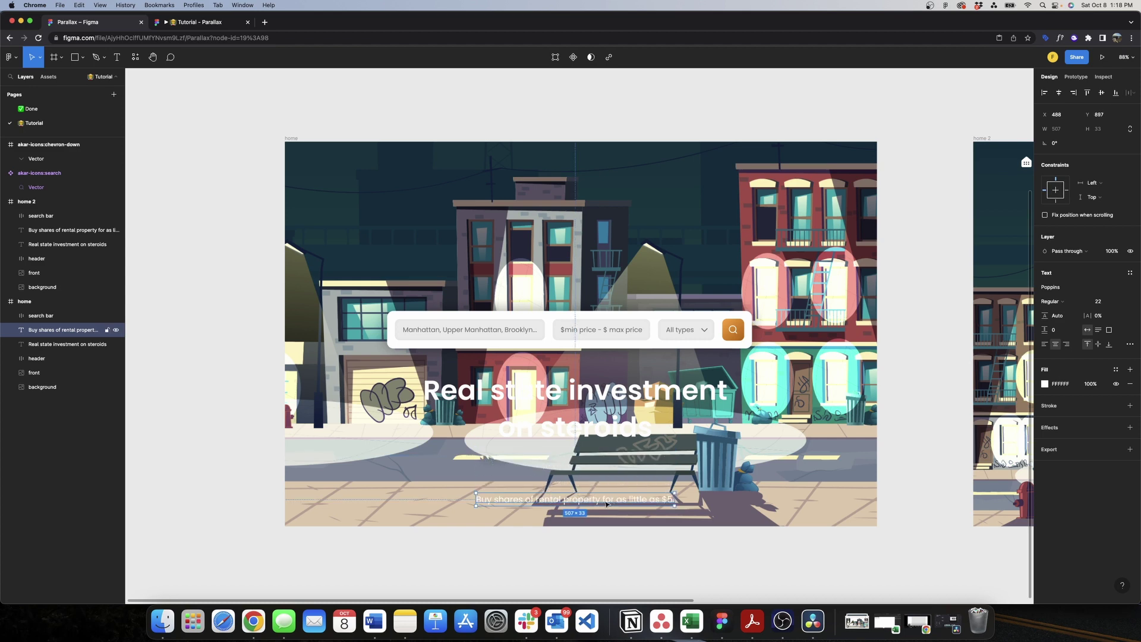
- Move the home frame's search bar down to Y 503 and set its layer opacity to 0%
left_click(648, 318)
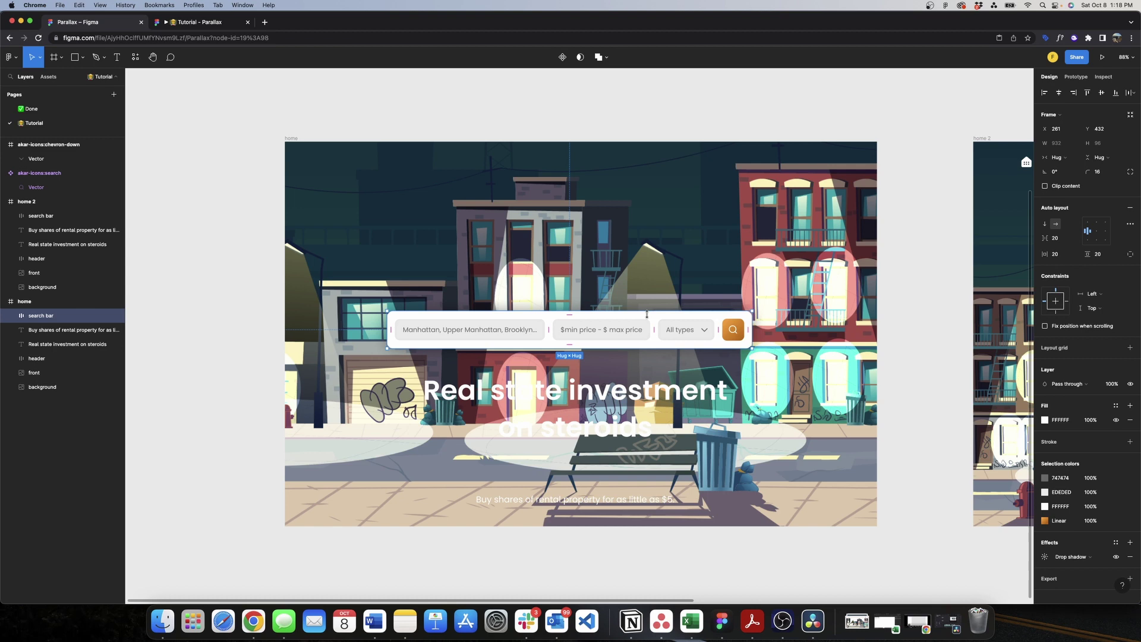
left_click_drag(647, 314, 652, 351)
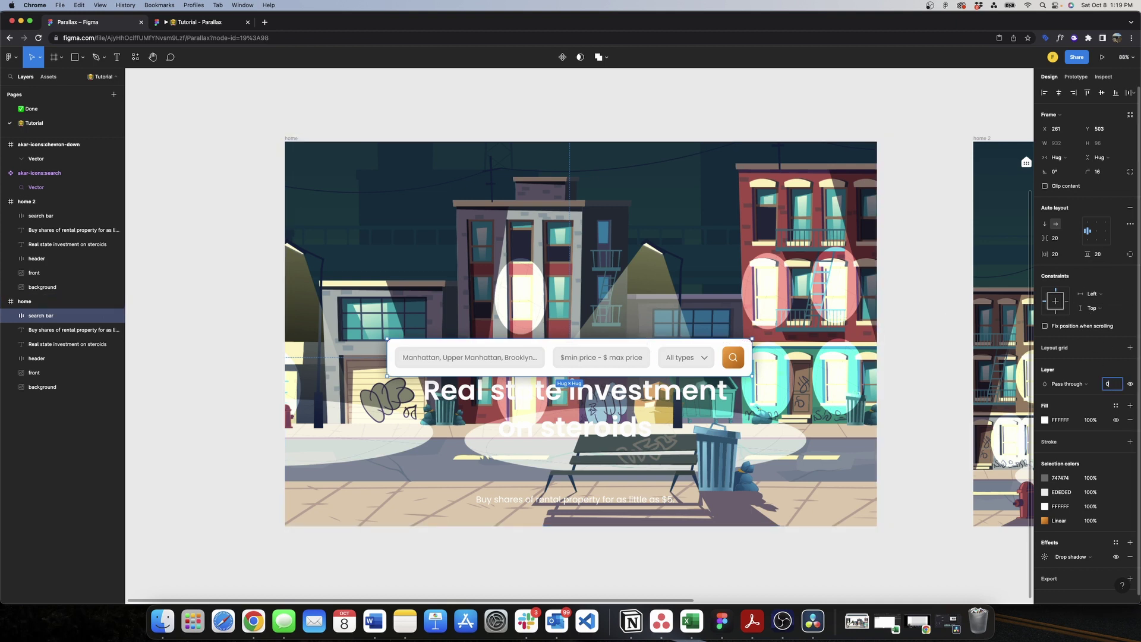
type("0")
key("Return")
- Set the layer opacity of the home frame's heading and subtitle to 0%
left_click(589, 425)
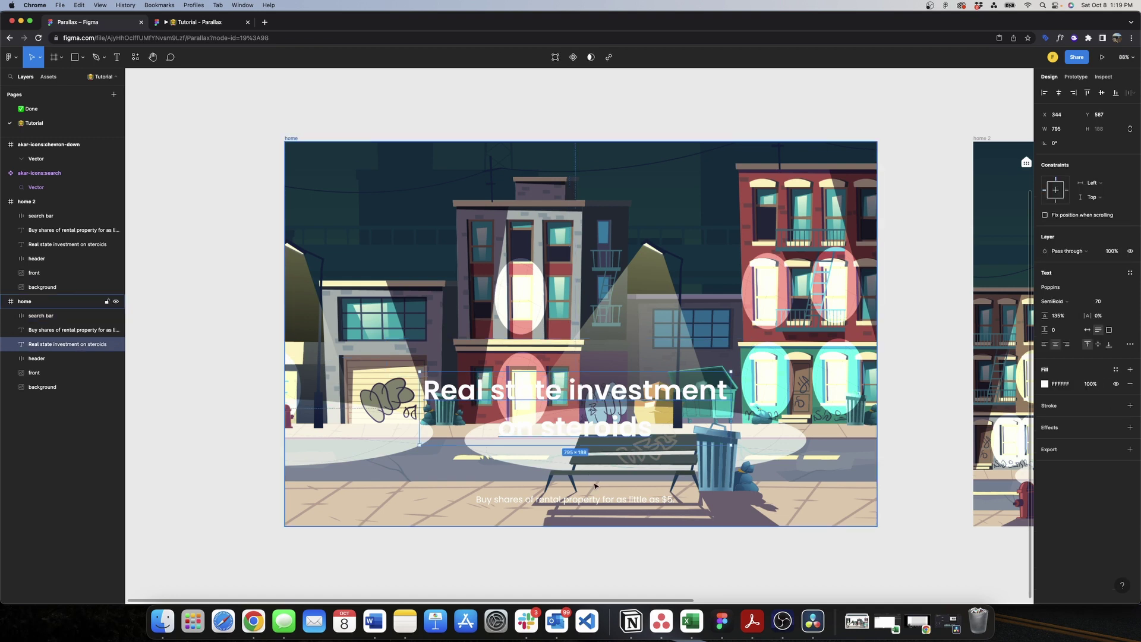
left_click(595, 498, "shift")
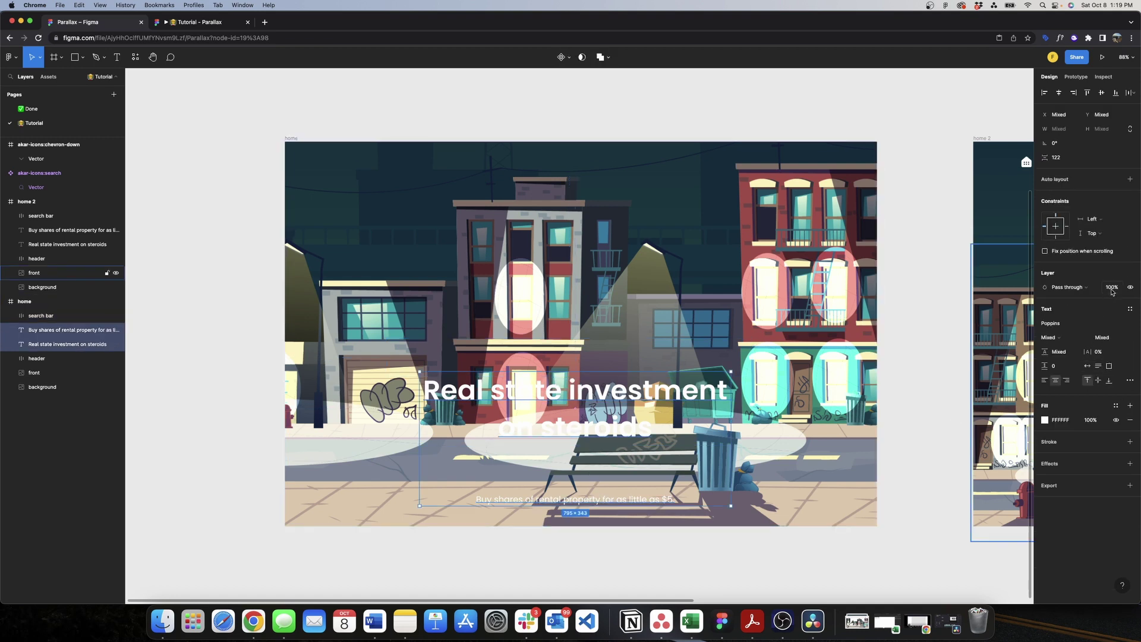
type("0")
key("Return")
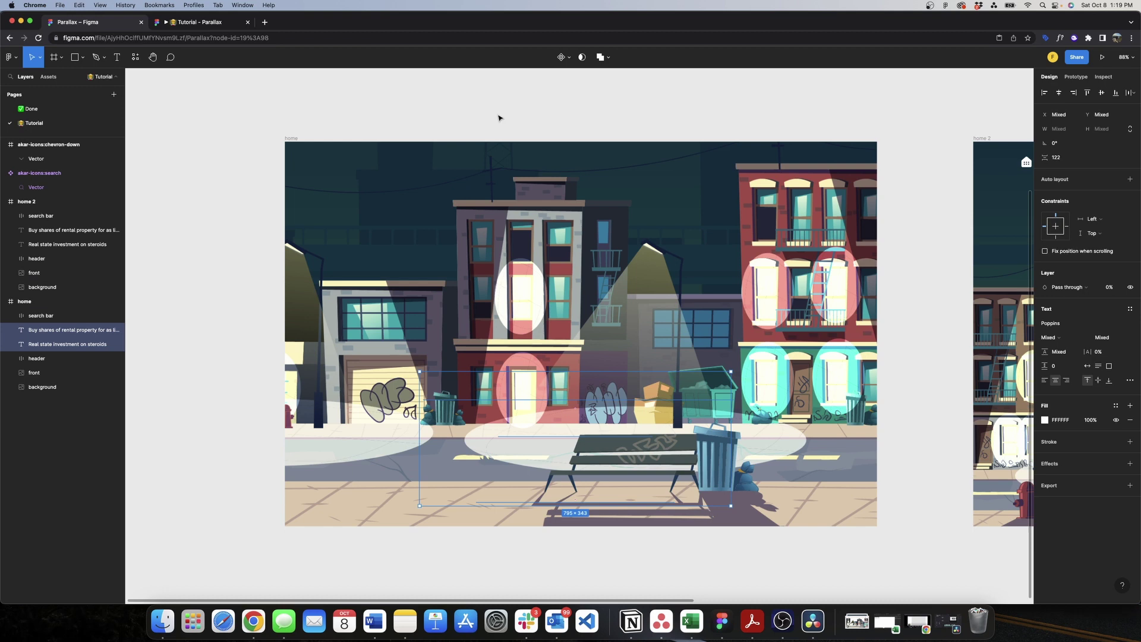
left_click(499, 117)
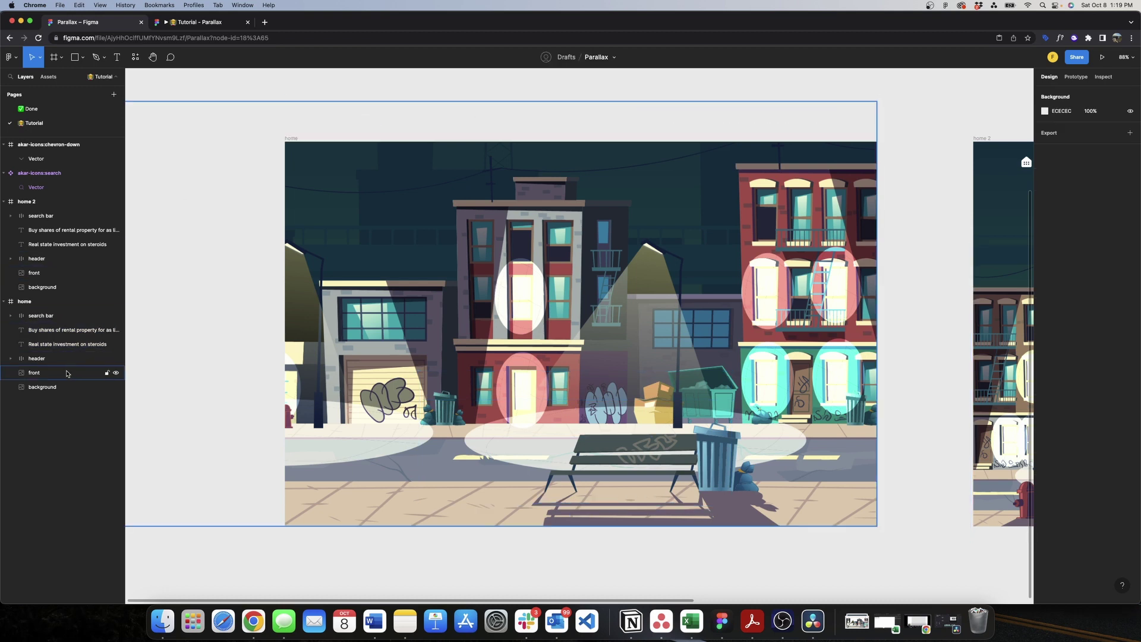
- Reorder the front layer in both the home and home 2 frames so it sits directly beneath the search bar, above the text
left_click(65, 373)
left_click_drag(65, 373, 57, 329)
scroll(220, 291, "right", 10)
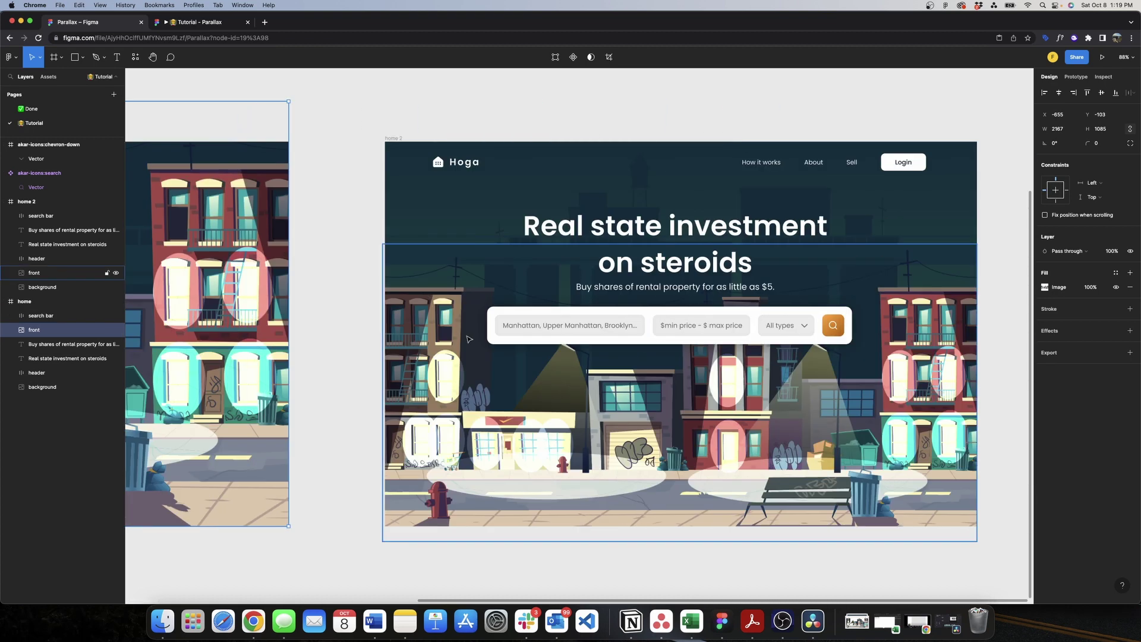
left_click(468, 340)
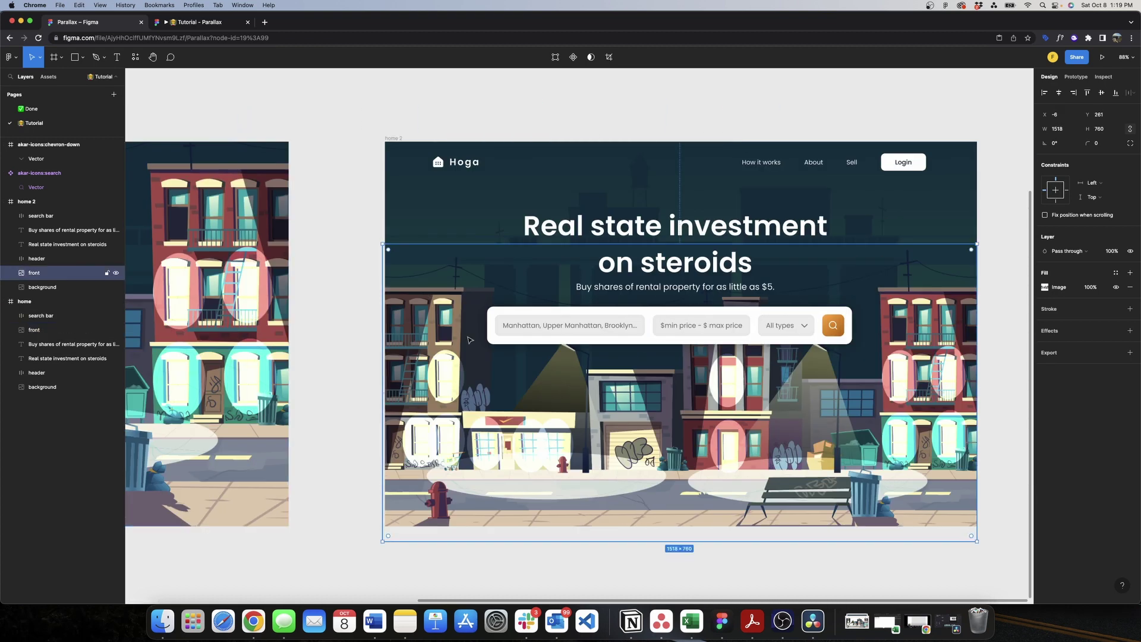
left_click_drag(60, 281, 41, 229)
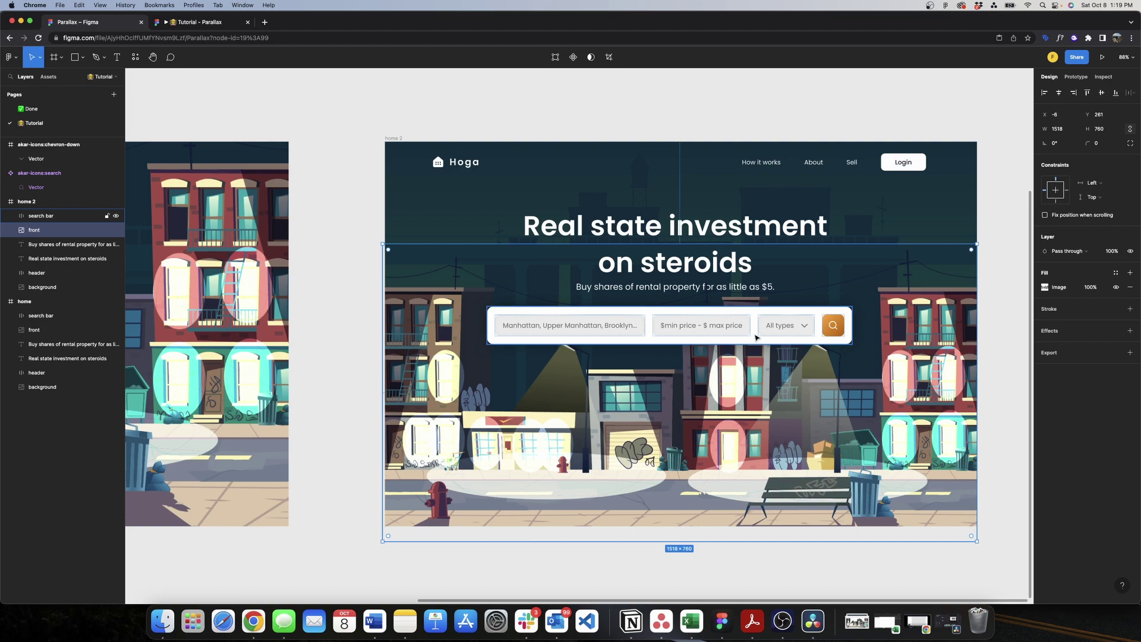
left_click(644, 113)
scroll(665, 133, "down", 3)
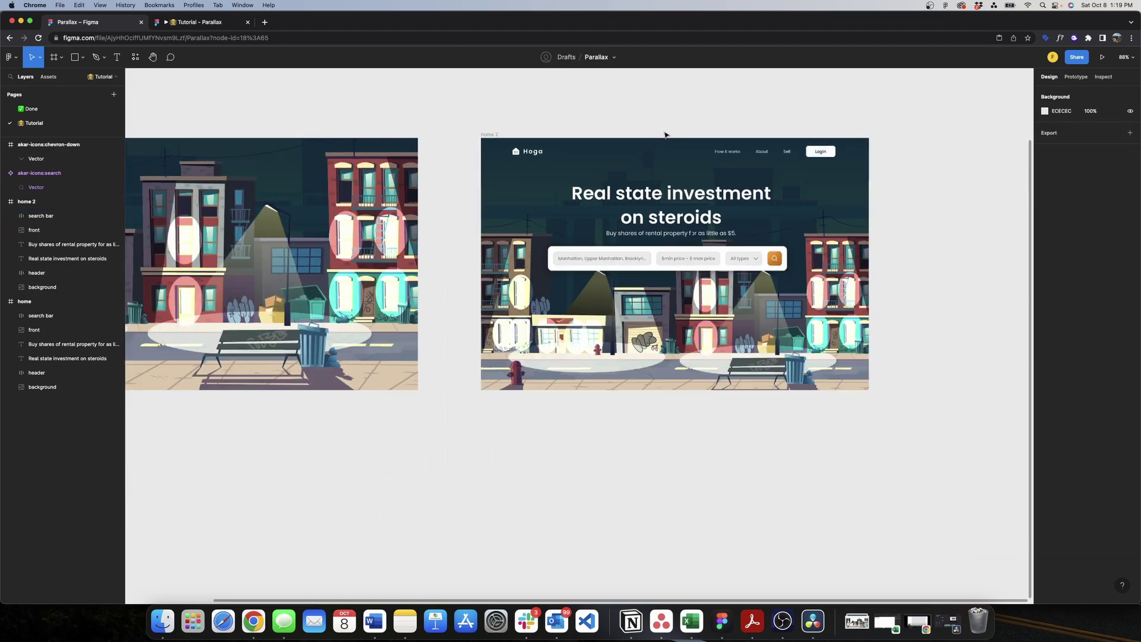
scroll(285, 114, "up", 2)
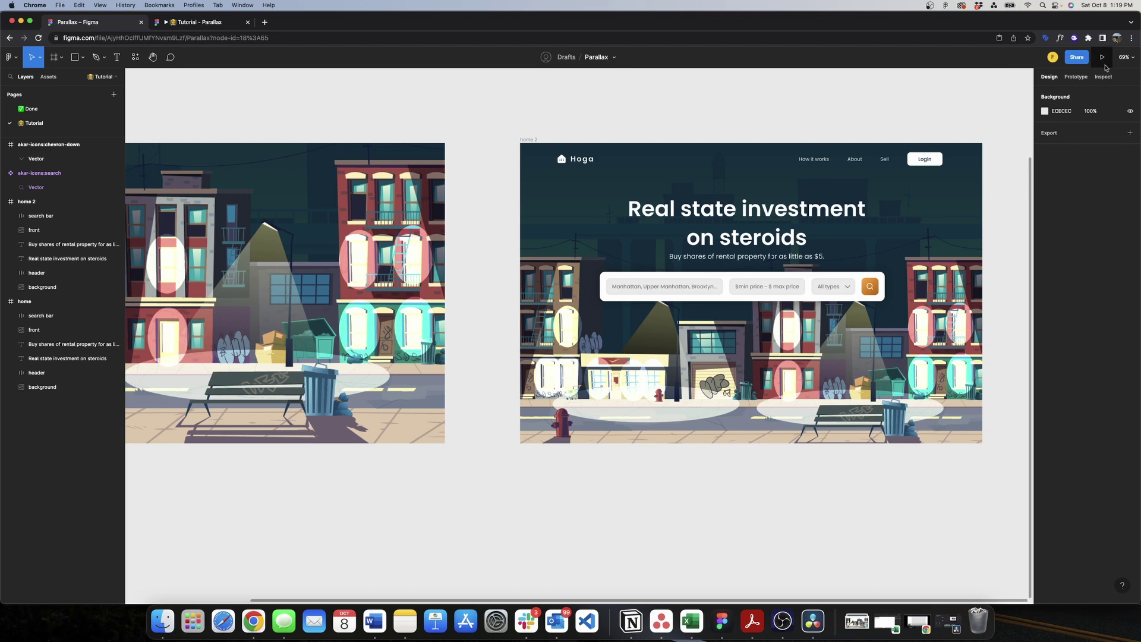
- Play the parallax flow to preview the prototype, and close the preview
left_click(1076, 76)
left_click(1133, 184)
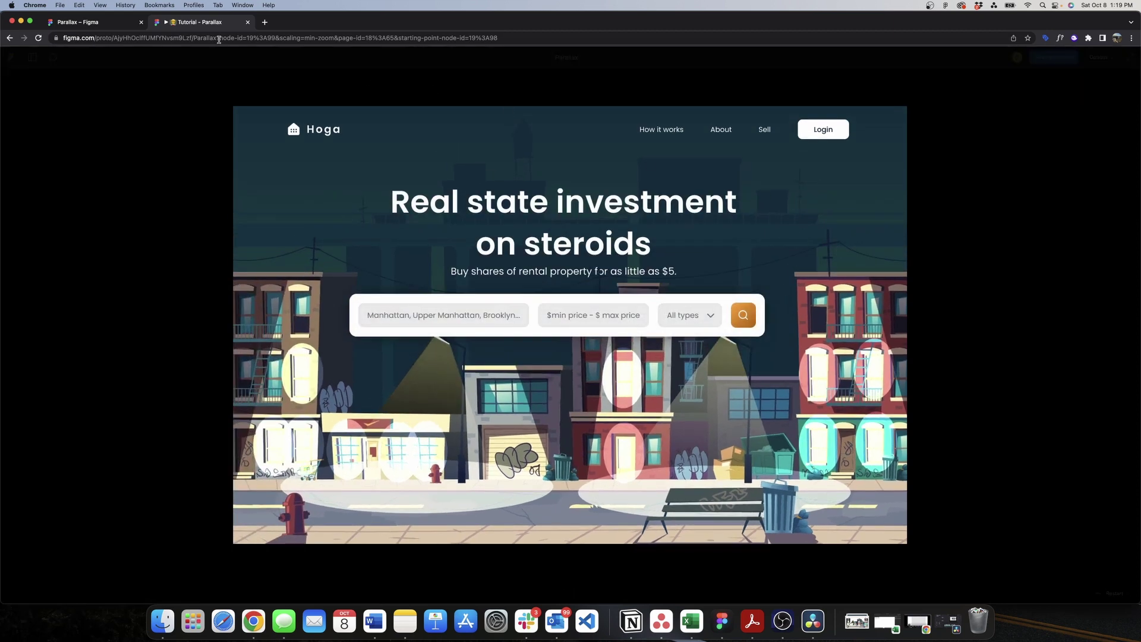
left_click(249, 22)
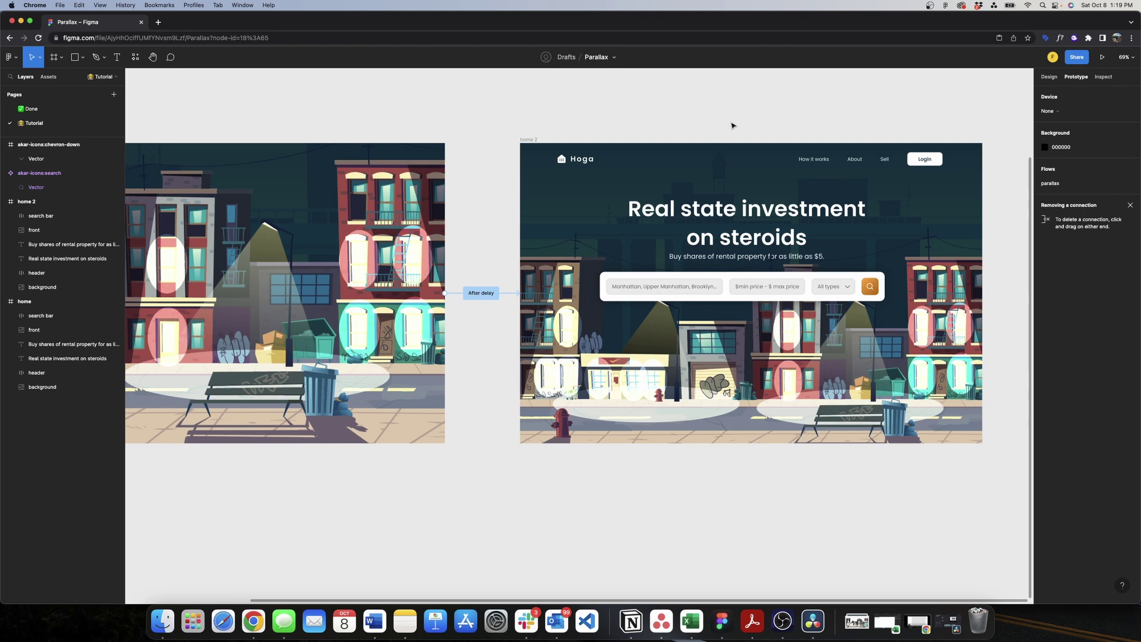
- Set the layer opacity of the home 2 frame's search bar to 0%
left_click(742, 294)
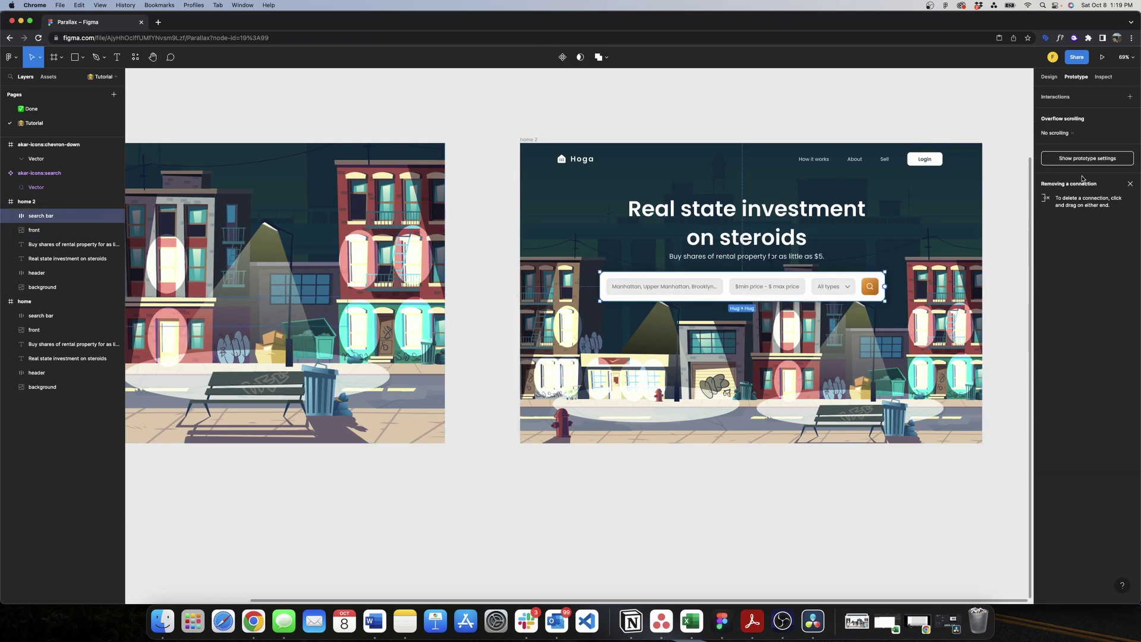
left_click(1050, 76)
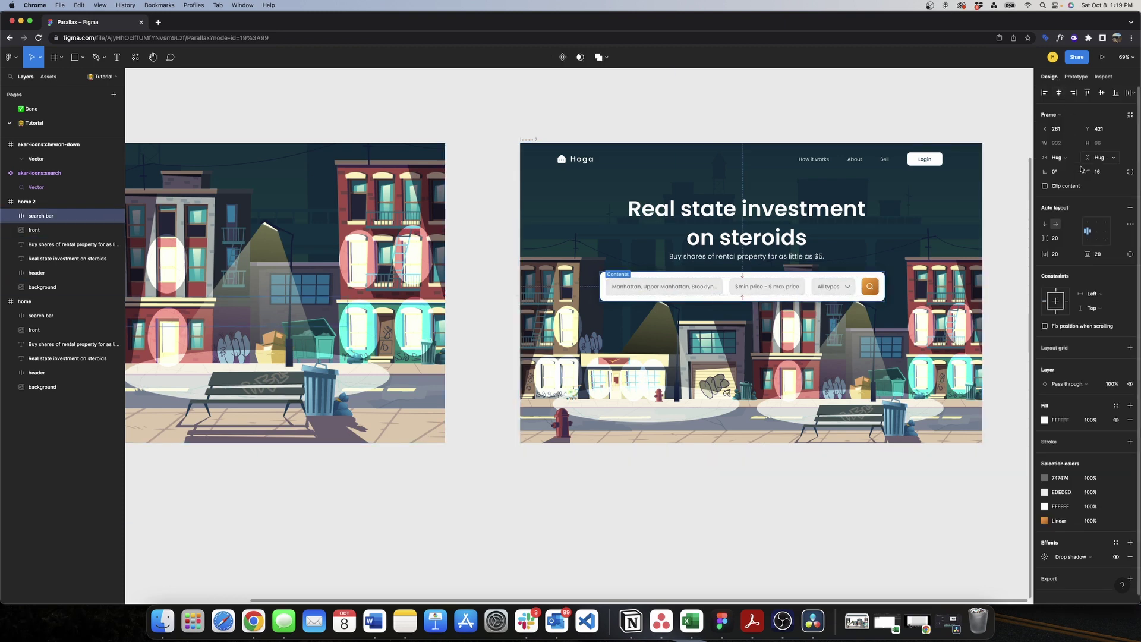
left_click(1090, 421)
left_click(1114, 388)
type("0")
key("Return")
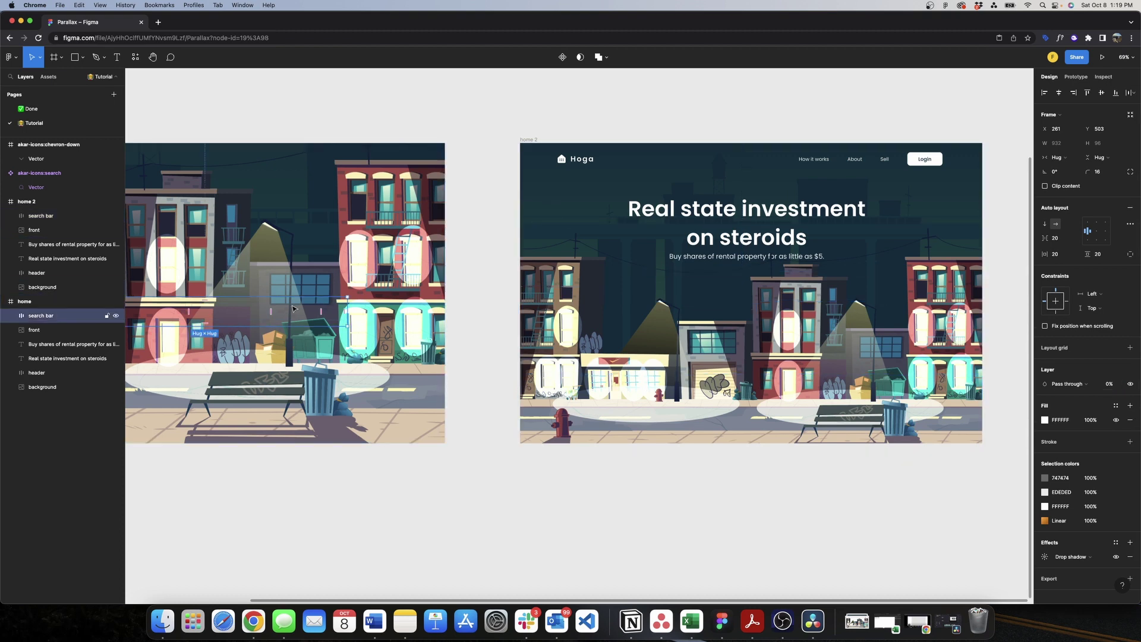
- Set the Y position of the home 2 frame's search bar to 503
left_click(1100, 129)
type("50")
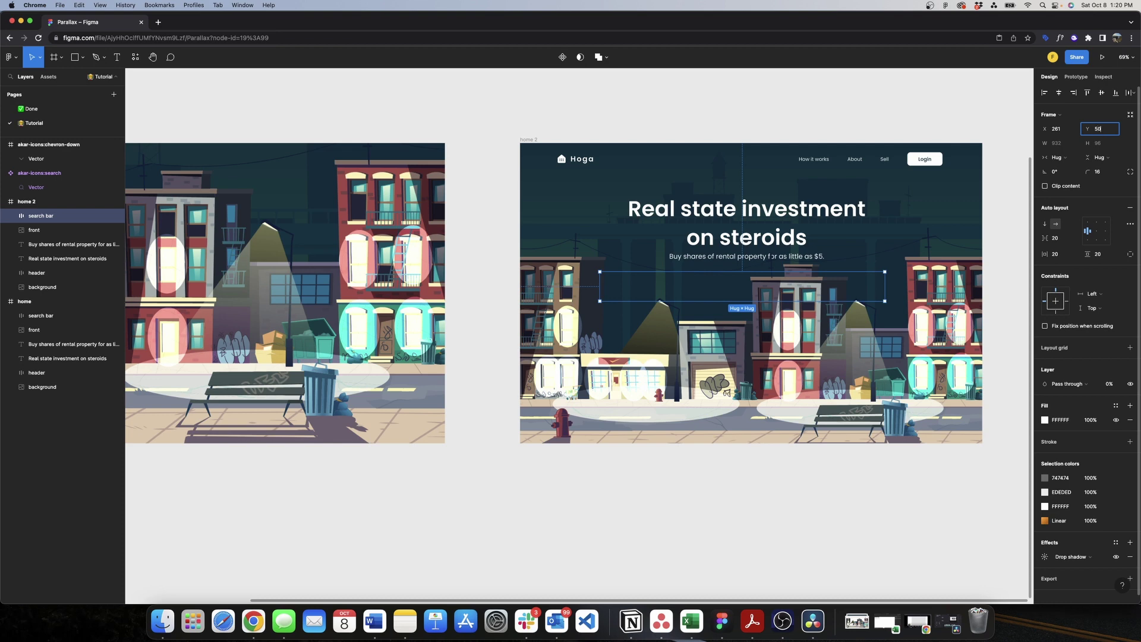
type("3")
key("Return")
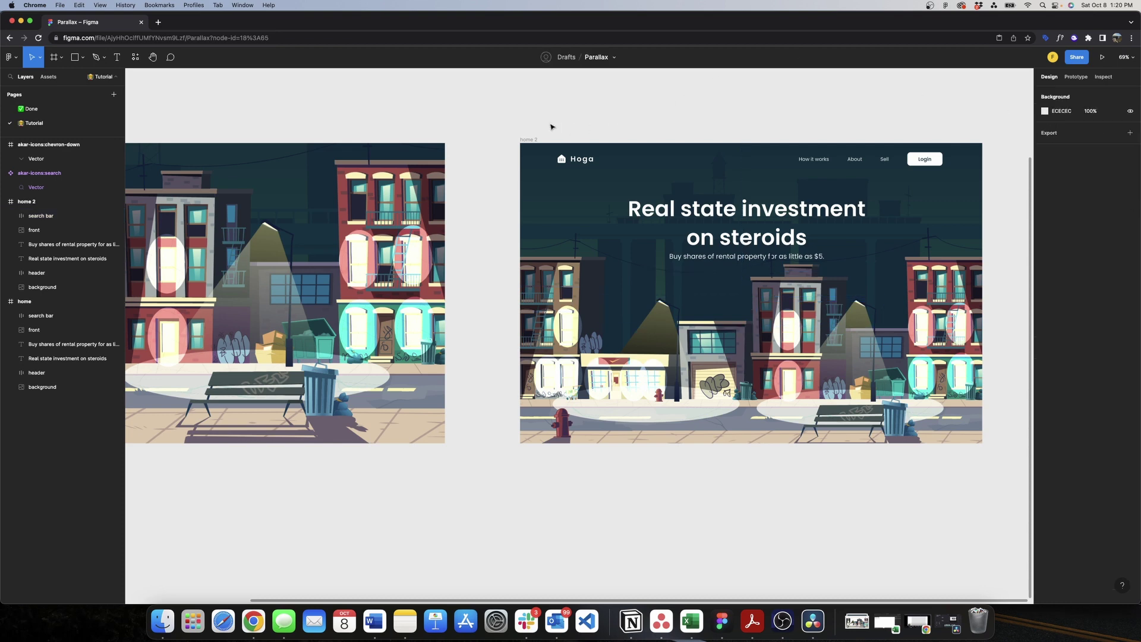
- Duplicate the home 2 frame and place the copy beside it with a wider gap between the two
left_click(527, 139)
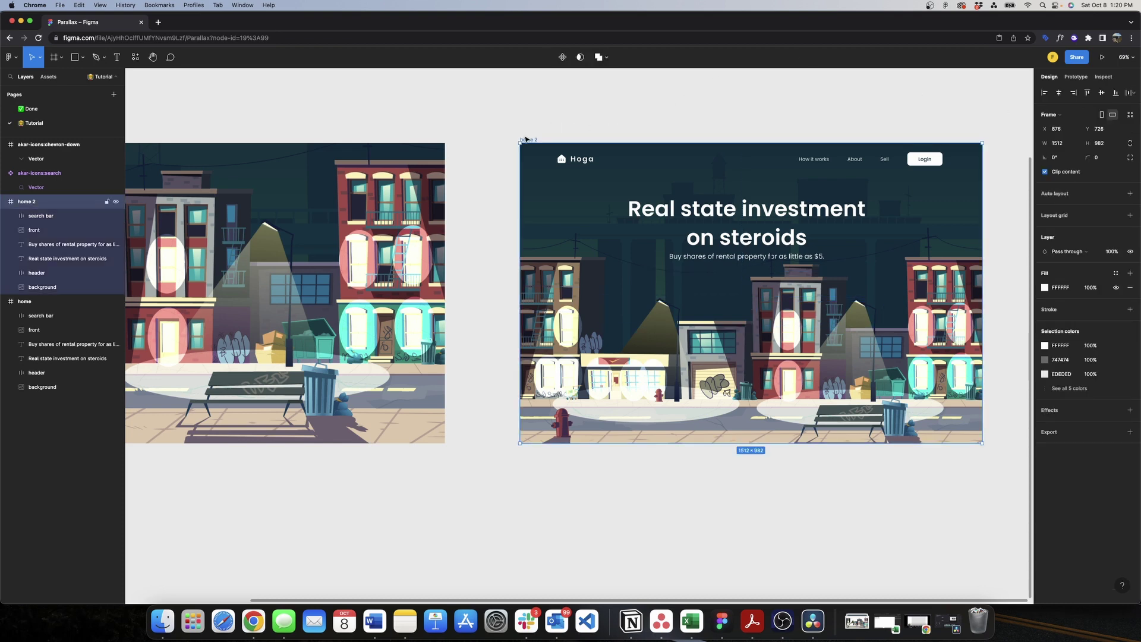
key("super+d")
scroll(523, 141, "down", 5)
scroll(526, 141, "up", 3)
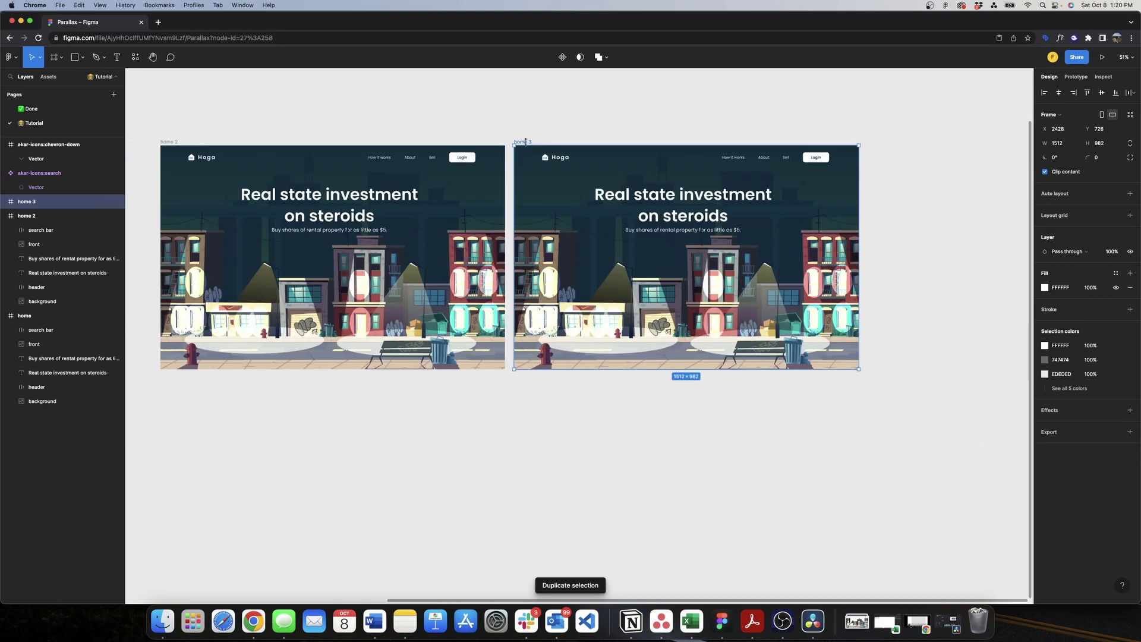
left_click_drag(527, 143, 555, 144)
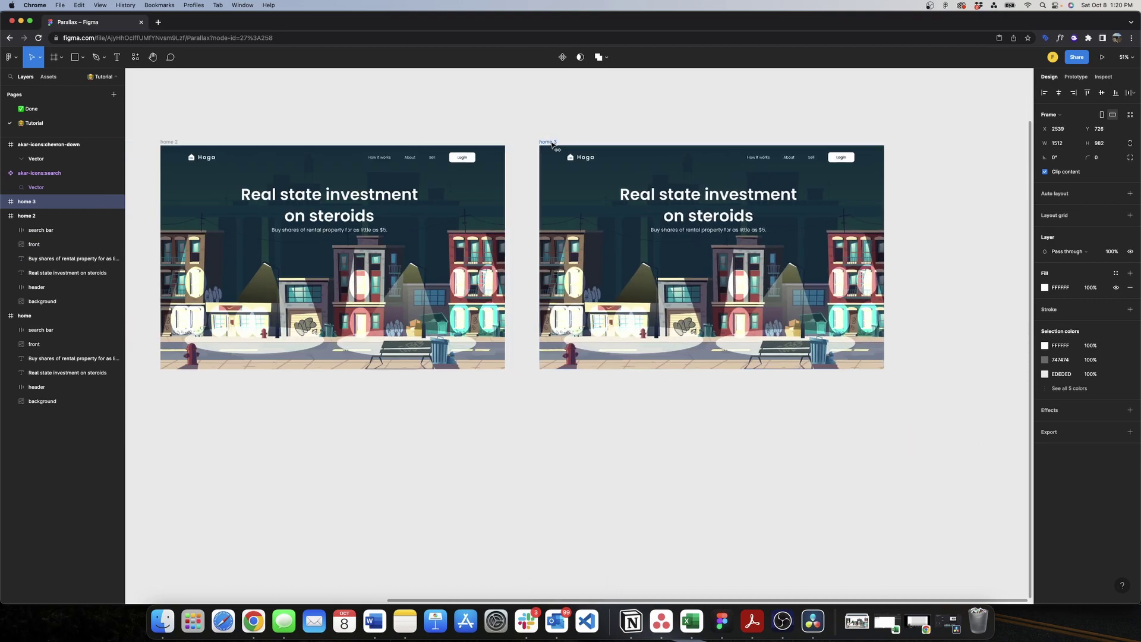
left_click(634, 110)
scroll(764, 184, "up", 5)
scroll(374, 116, "down", 3)
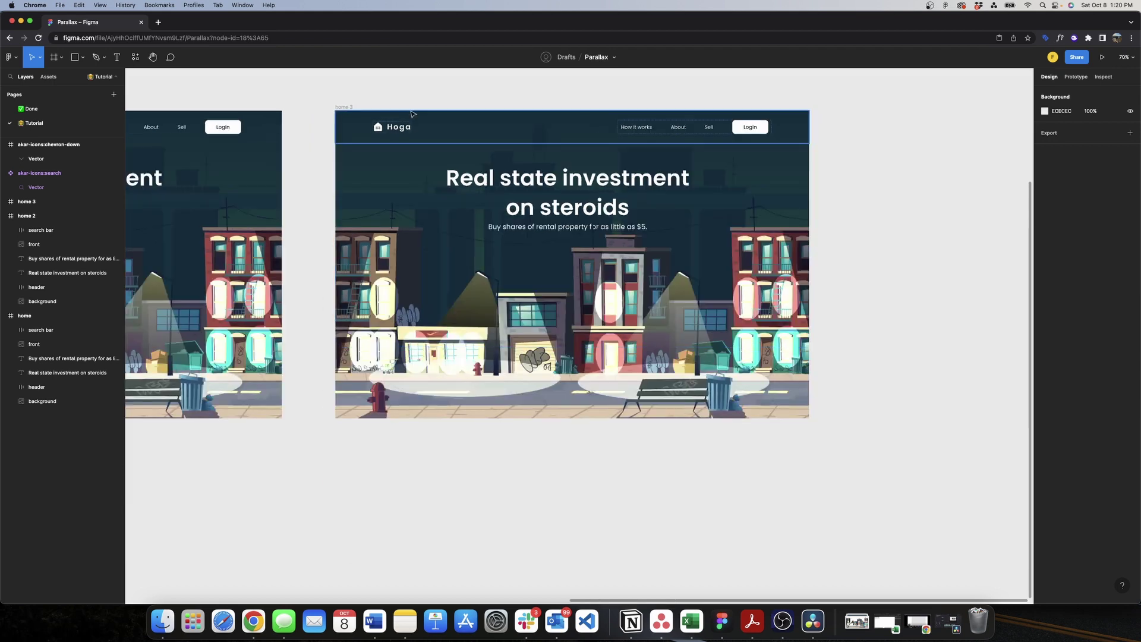
- Set the layer opacity of the home 3 frame's search bar to 100%
left_click(347, 107)
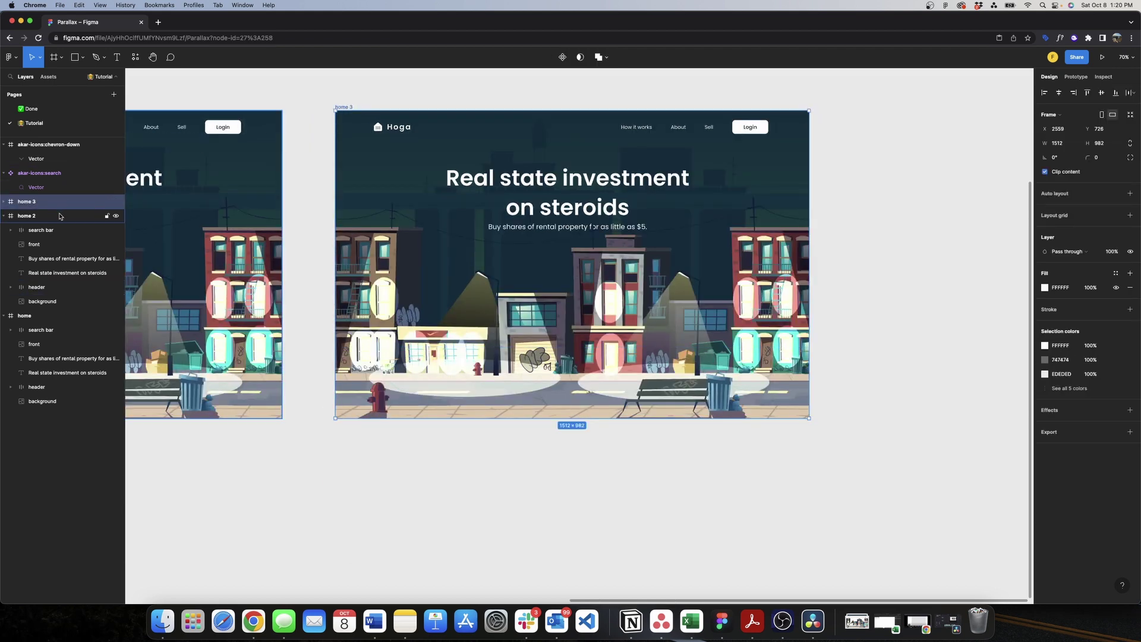
left_click(4, 202)
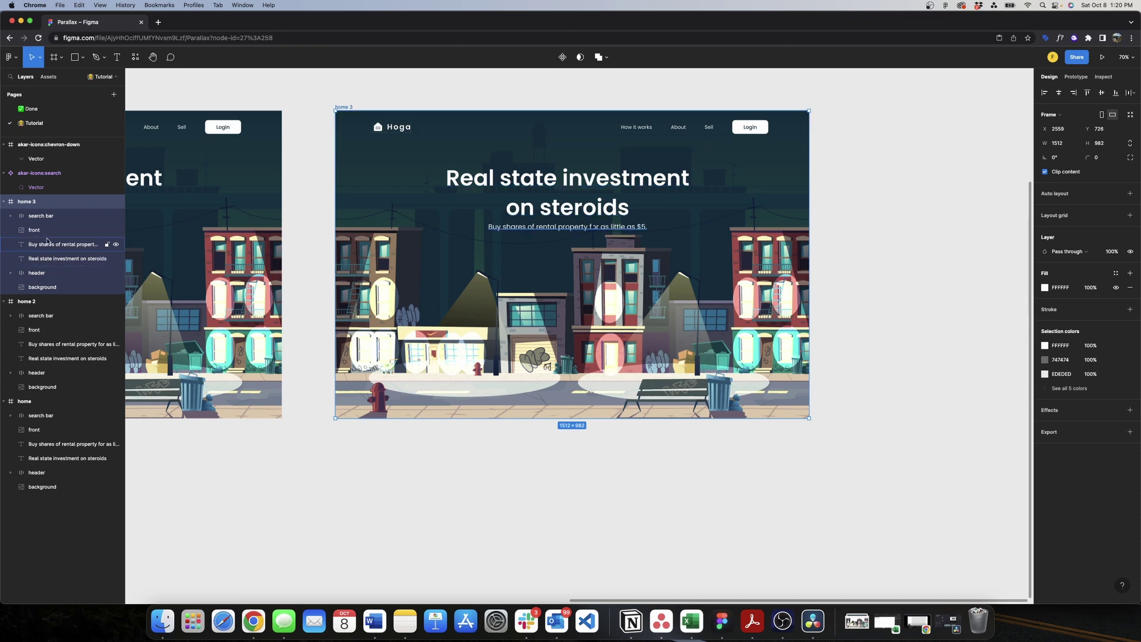
left_click(45, 217)
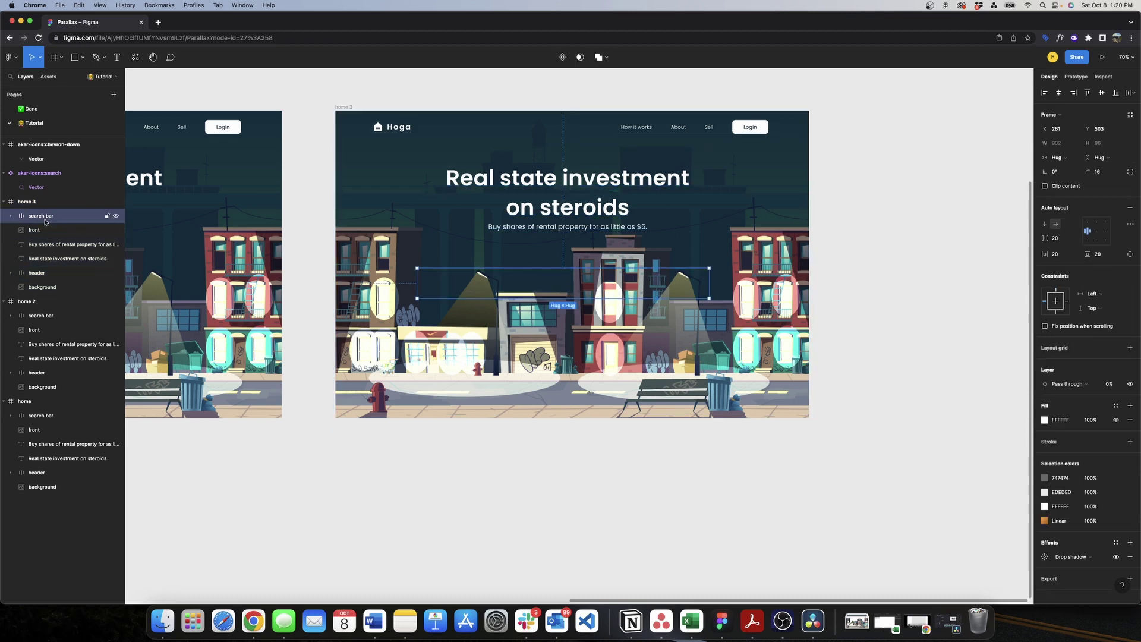
left_click(1107, 384)
key("Return")
- Move the home 3 frame's search bar up to just below the subtitle
scroll(598, 260, "up", 3)
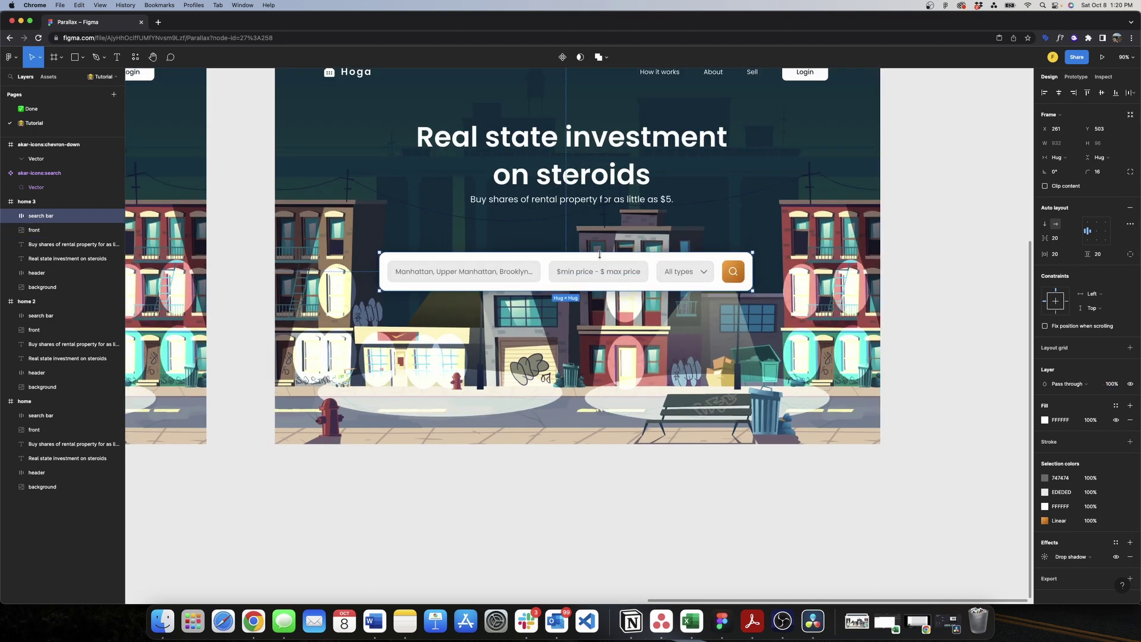
left_click_drag(597, 260, 596, 228)
scroll(618, 224, "down", 5)
left_click(820, 199)
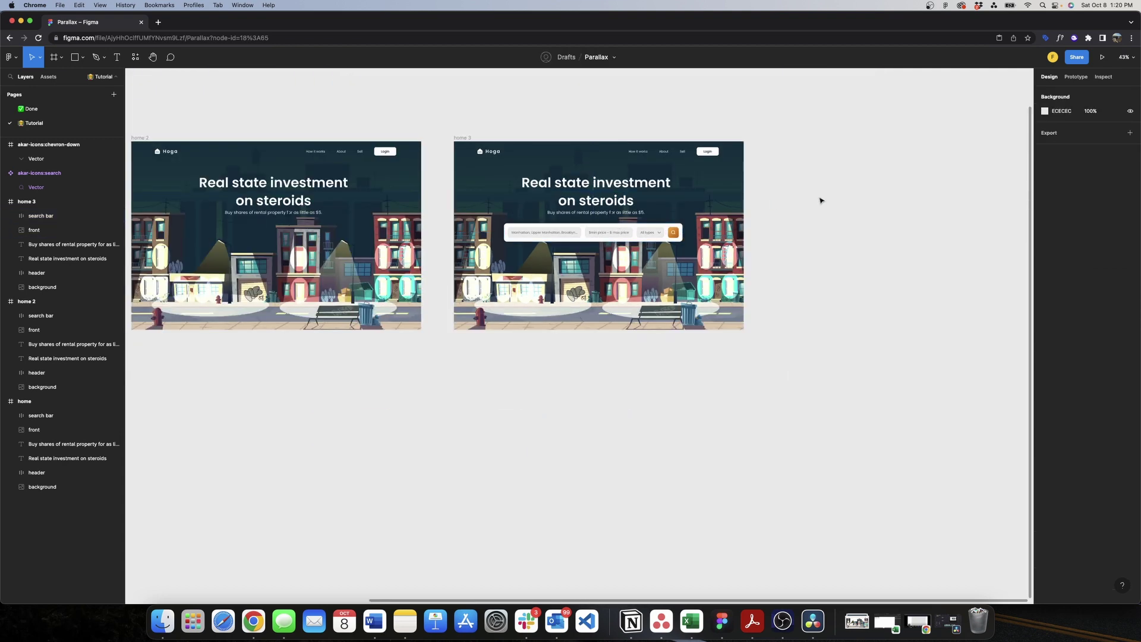
- Add a prototype connection from the home 2 frame to the home 3 frame
scroll(412, 122, "left", 5)
left_click(279, 138)
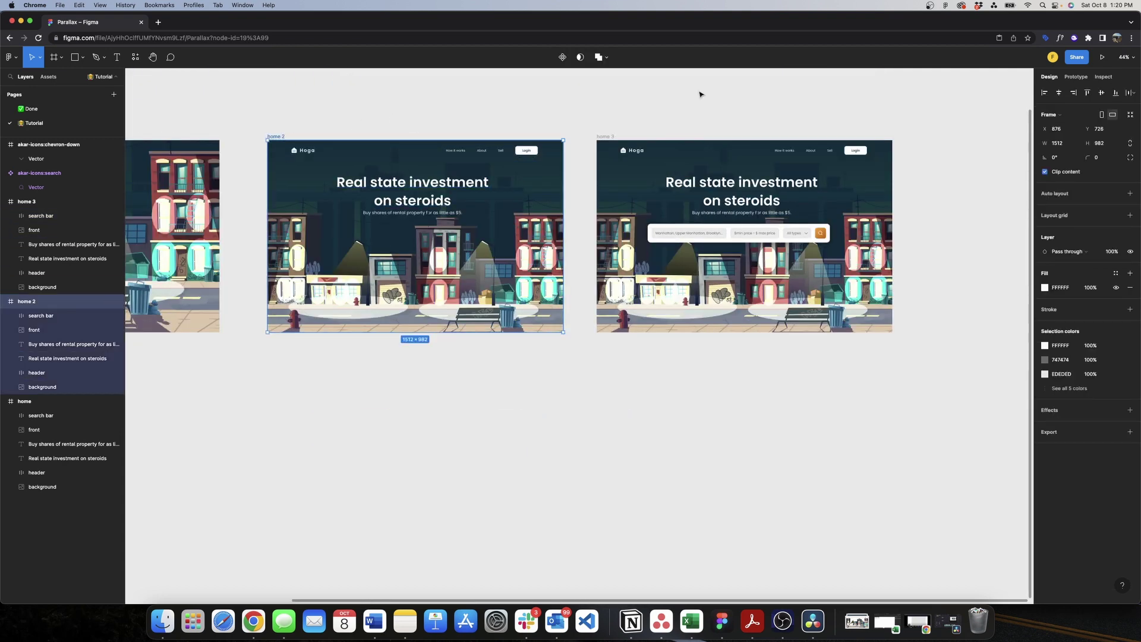
left_click(1076, 77)
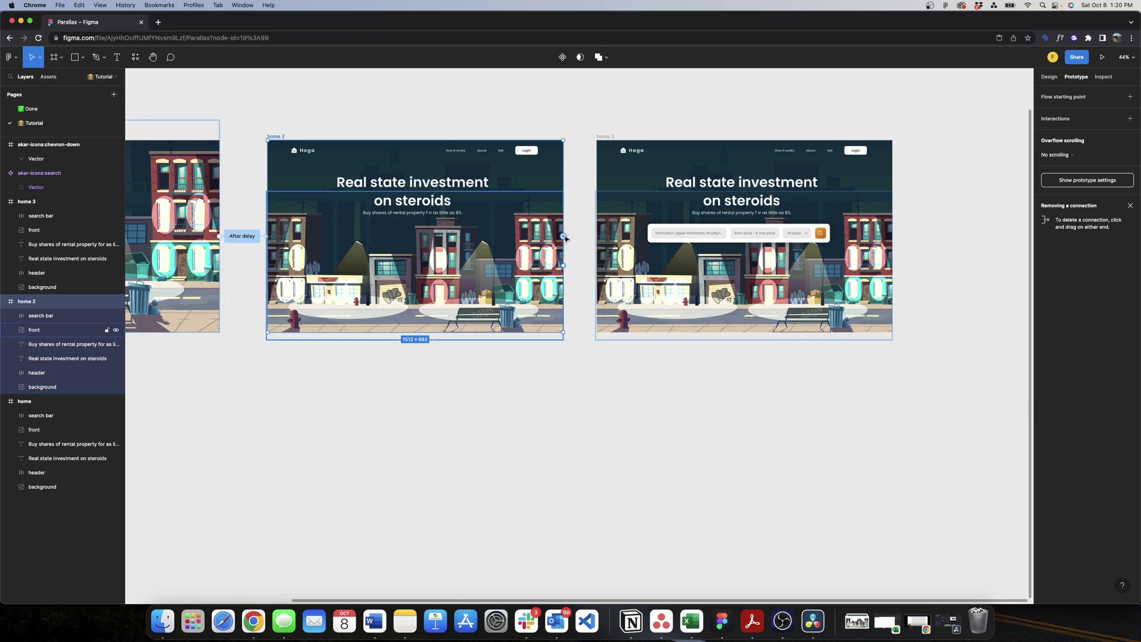
left_click_drag(564, 236, 604, 238)
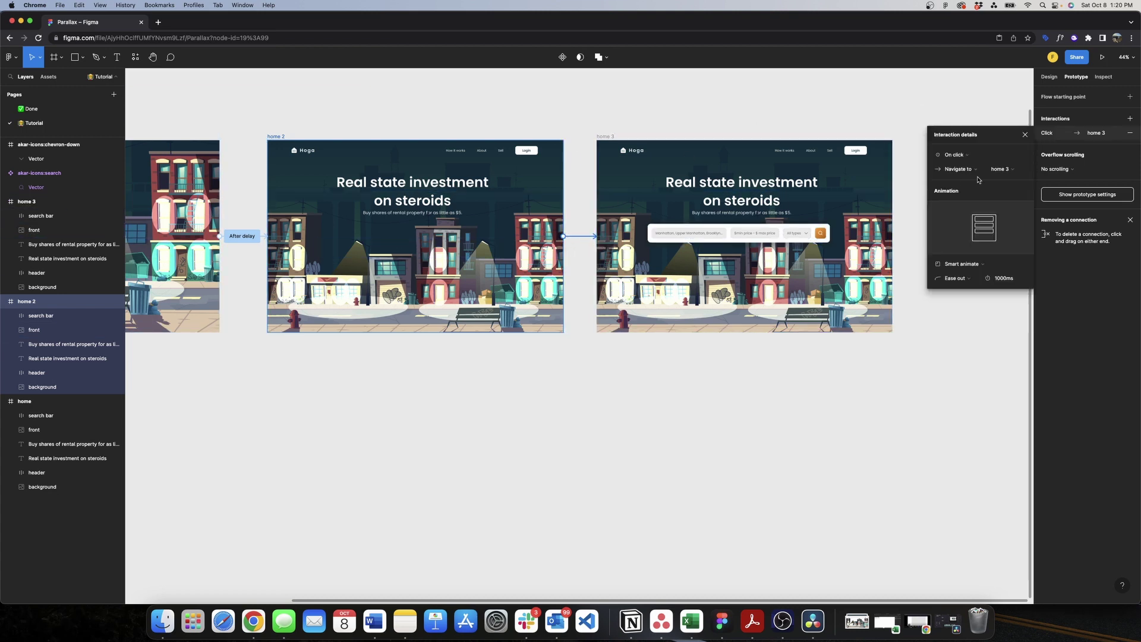
- Set the home 2 interaction to trigger after a delay of 0 ms and close its details
left_click(965, 154)
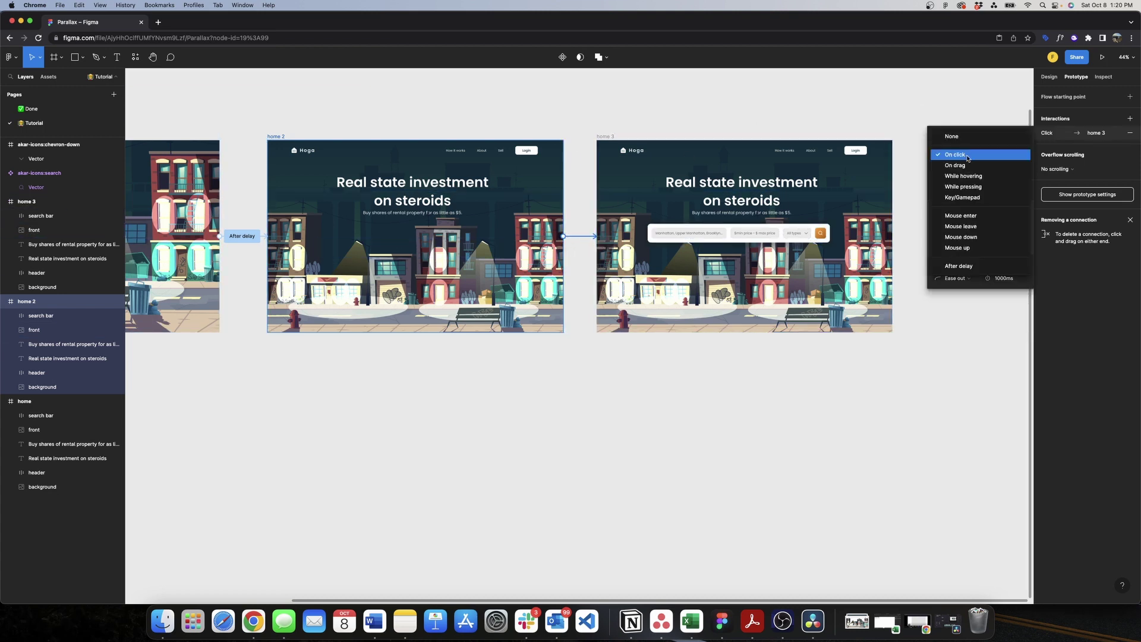
left_click(970, 266)
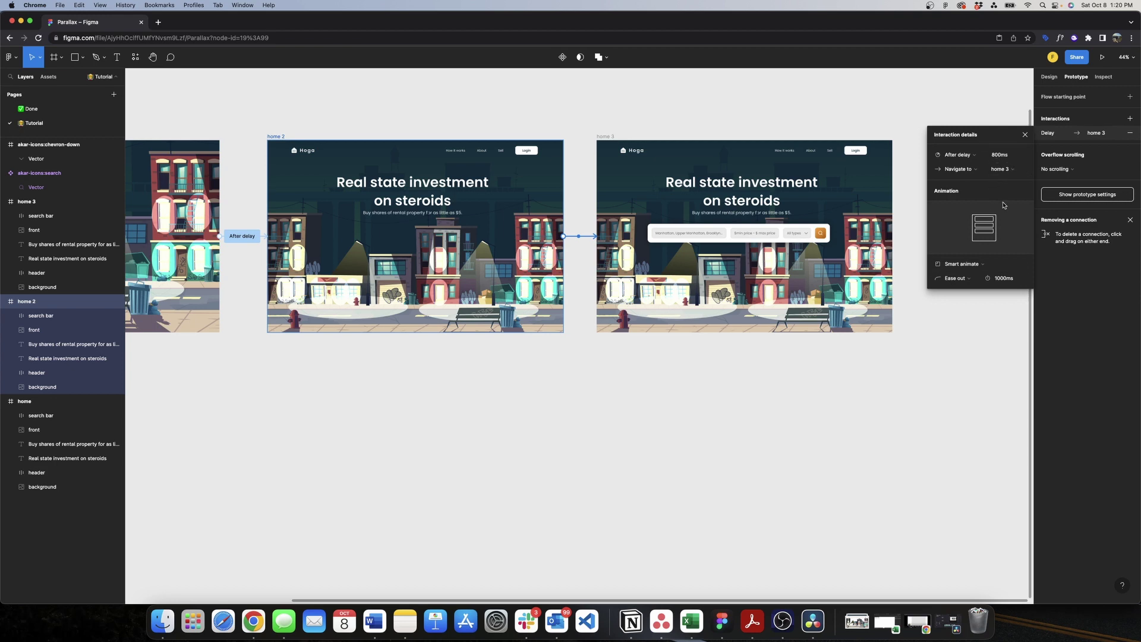
left_click(998, 155)
type("0")
key("Return")
left_click(1023, 136)
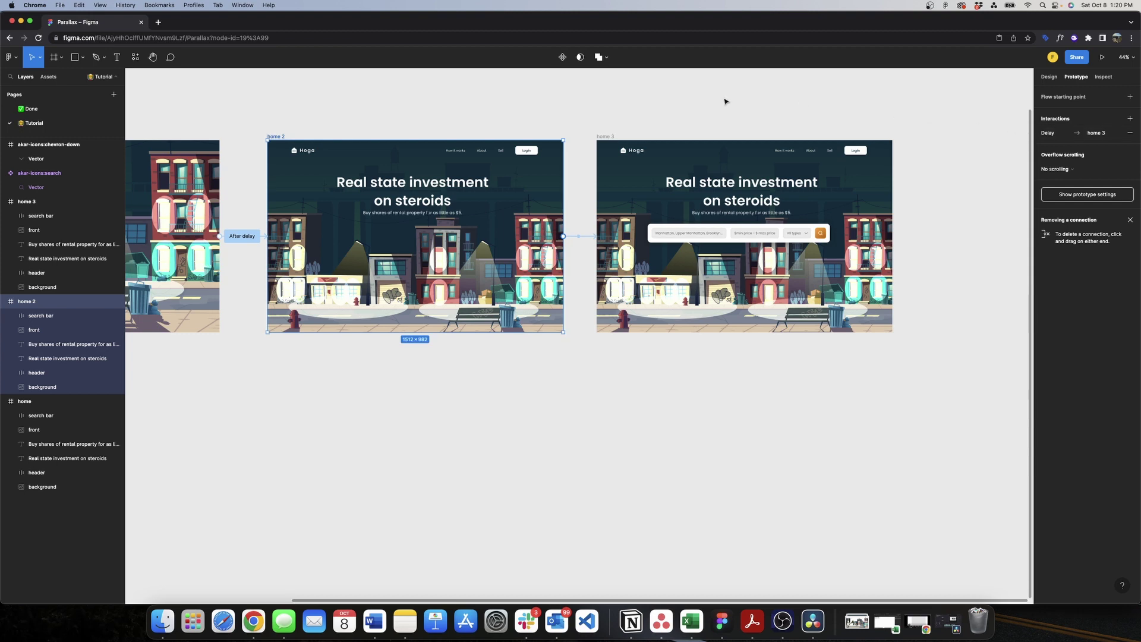
left_click(724, 102)
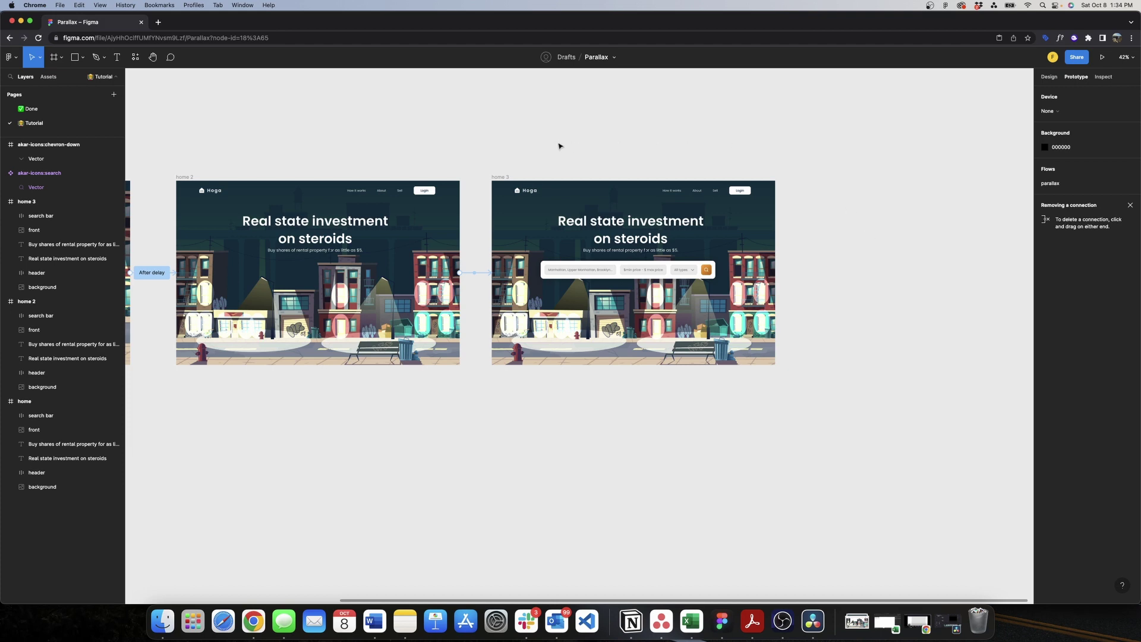
- Lengthen the home 3 frame to about 2000 px and add a "New trading" text below the street illustration
left_click(506, 177)
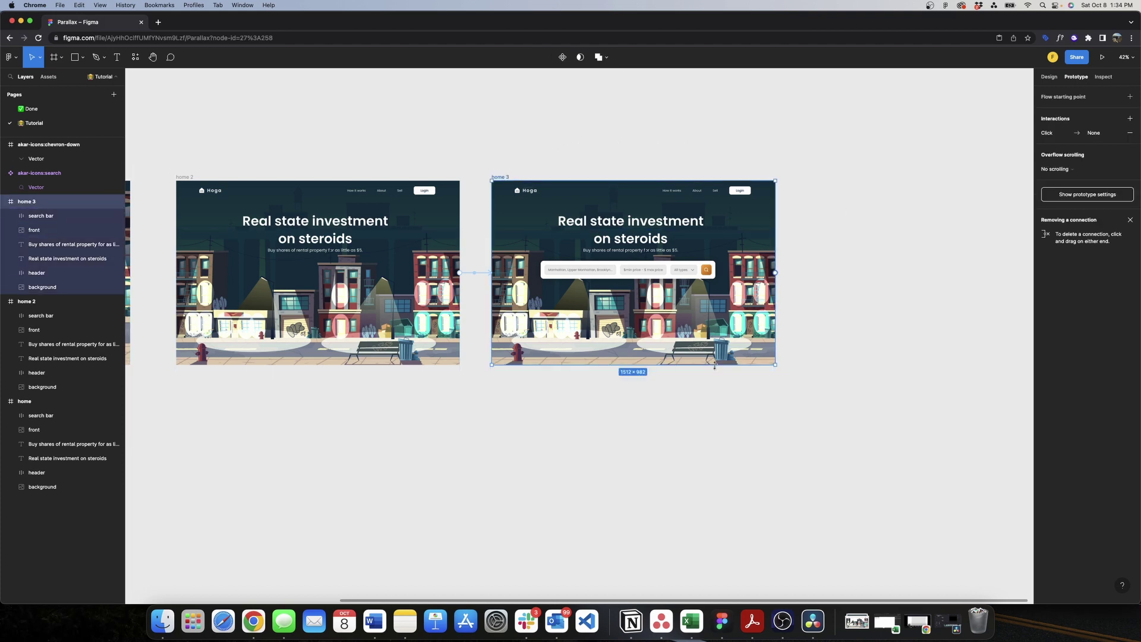
left_click_drag(715, 367, 708, 555)
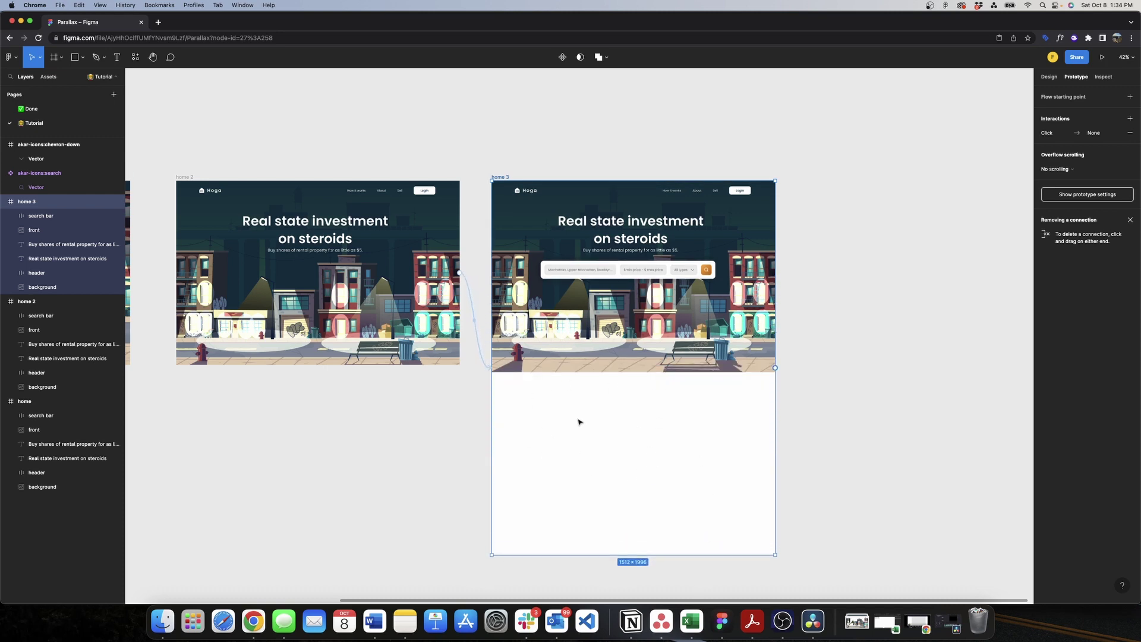
scroll(685, 474, "up", 5)
key("t")
left_click(388, 346)
type("New trading")
left_click_drag(388, 346, 406, 340)
- Style the "New trading" heading in Poppins SemiBold at size 50
double_click(407, 341)
left_click(1048, 77)
left_click(1099, 302)
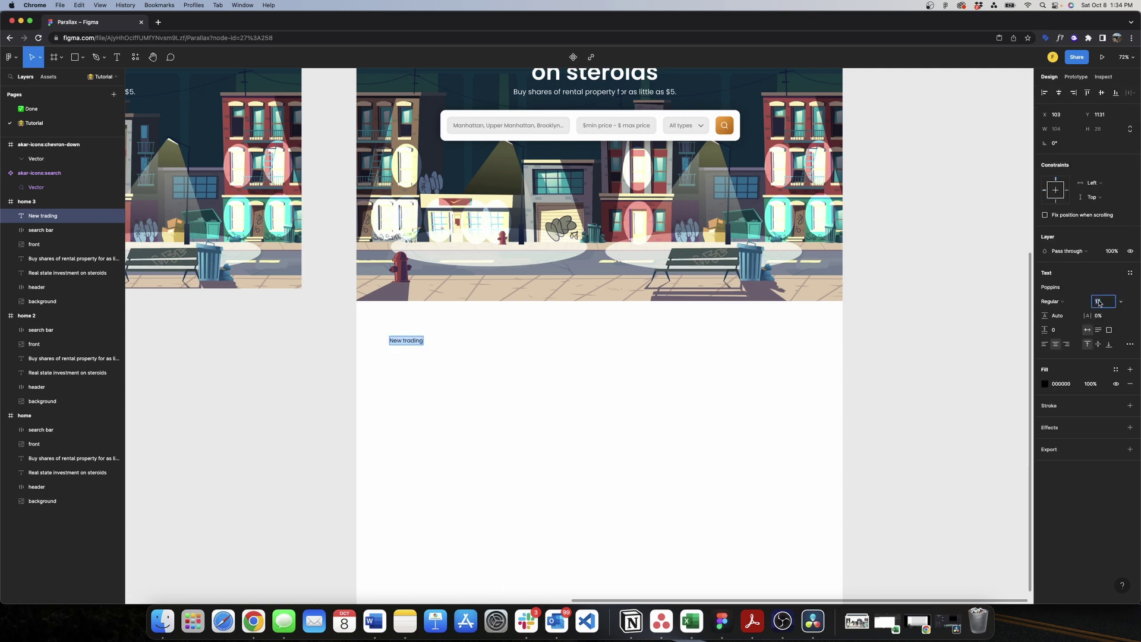
key("shift+Right")
key("shift+Right")
key("shift+Right")
key("shift+Right")
key("shift+Right")
key("shift+Right")
key("shift+Right")
key("shift+Right")
key("shift+Right")
key("shift+Right")
key("shift+Right")
key("shift+Right")
key("shift+Right")
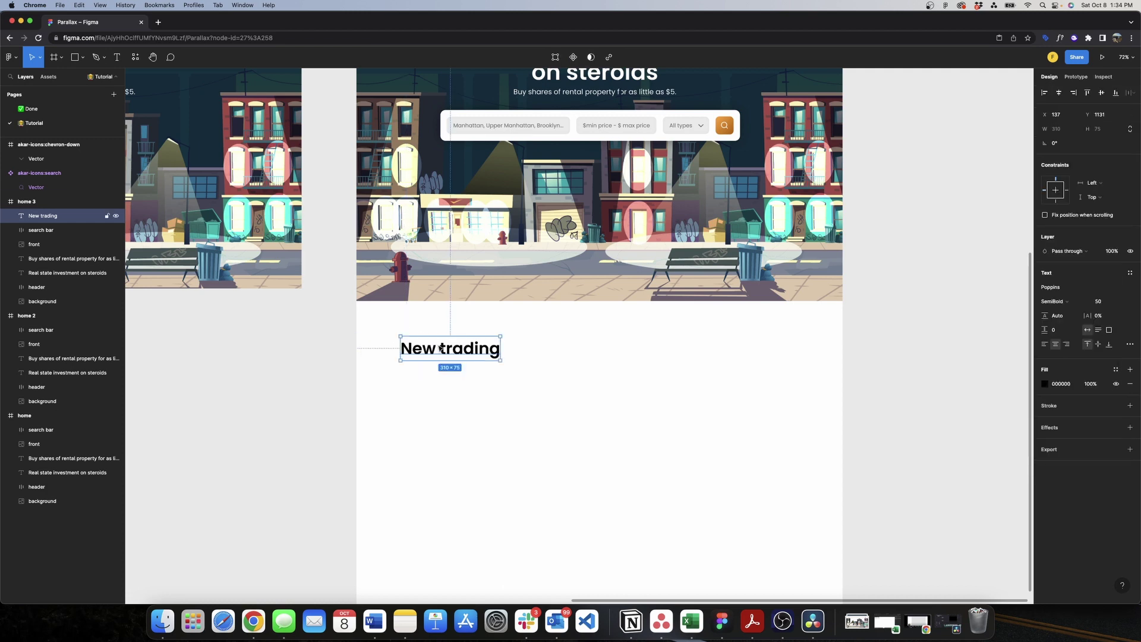
key("shift+Left")
key("shift+Left")
key("shift+Left")
left_click(395, 399)
- Add the texts "Home 1" and "Address 1" at size 28 below the New trading heading
key("t")
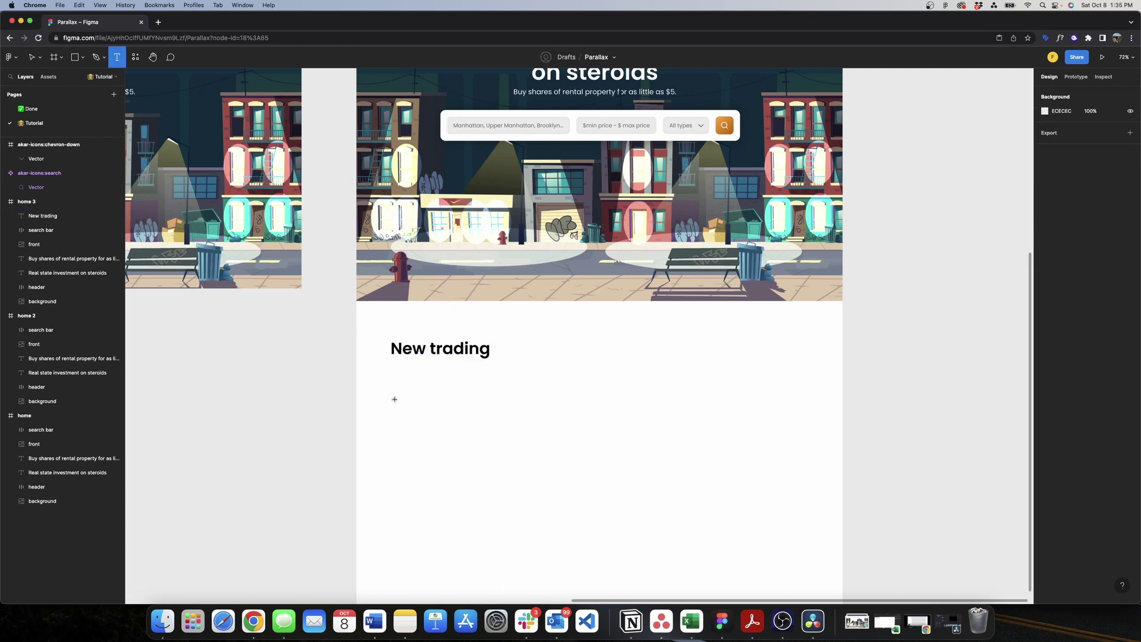
left_click(395, 399)
type("Home 1")
key("super+a")
left_click(1100, 302)
type("28")
type("Address 1")
- Wrap both card texts in a 339 × 371 vertical auto layout frame with 24 padding and corner radius 16
left_click_drag(410, 390, 503, 503, "alt")
key("shift+a")
left_click(1087, 222)
left_click(1098, 254)
type("24")
key("shift+Tab")
type("2")
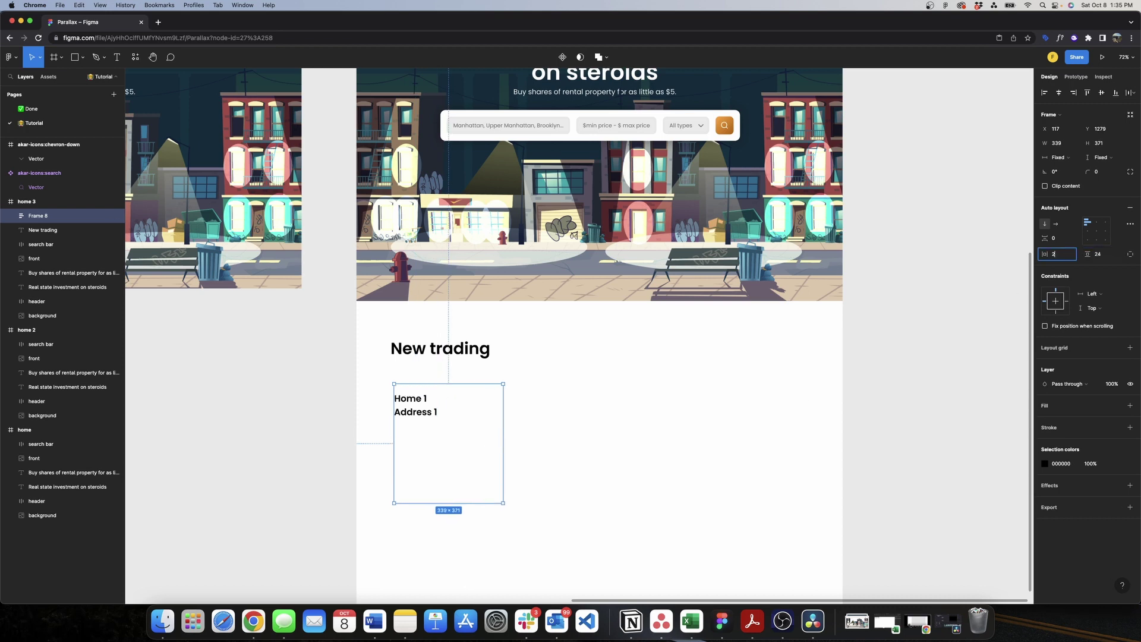
type("4")
left_click(1098, 171)
type("16")
key("Return")
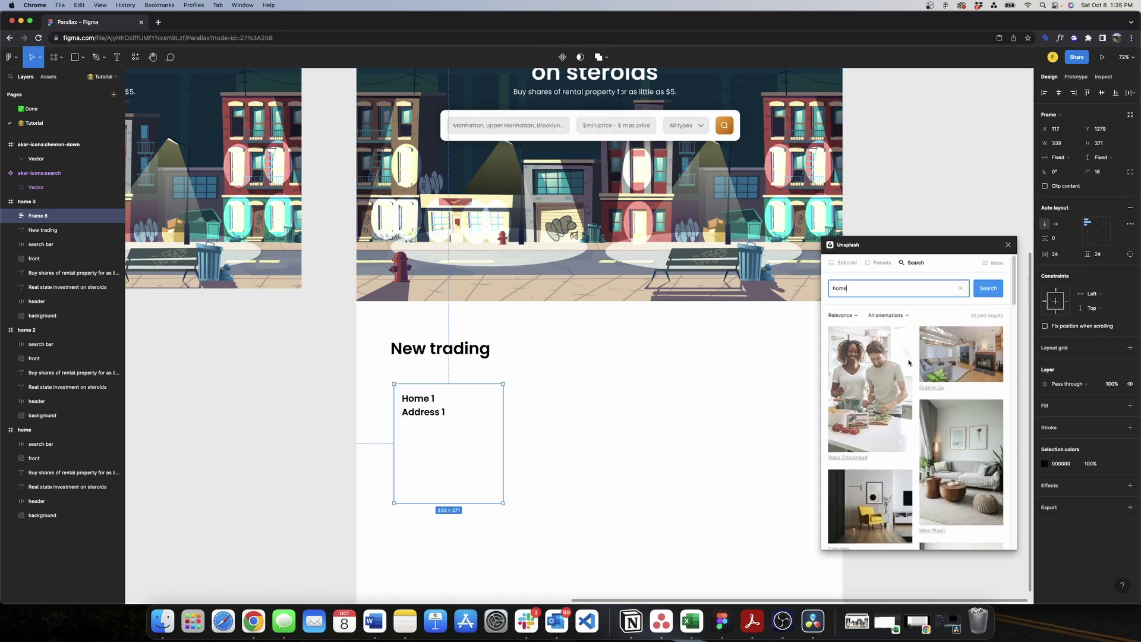
- Fill the card with the red house photo from Unsplash and enlarge the card to 353 × 427
scroll(919, 402, "down", 2)
key("super+a")
type("hou")
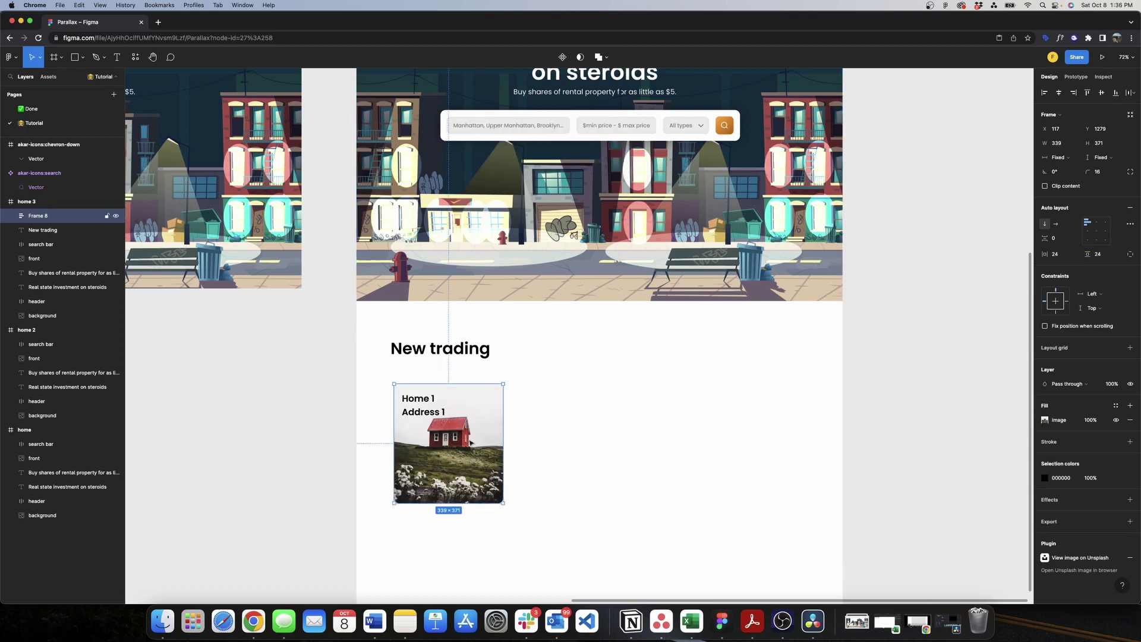
left_click_drag(449, 503, 449, 520)
left_click_drag(504, 438, 508, 438)
- Set the card's "Address 1" text to Regular weight at size 22
double_click(424, 412)
left_click(1052, 243)
left_click(1053, 186)
left_click(1105, 248)
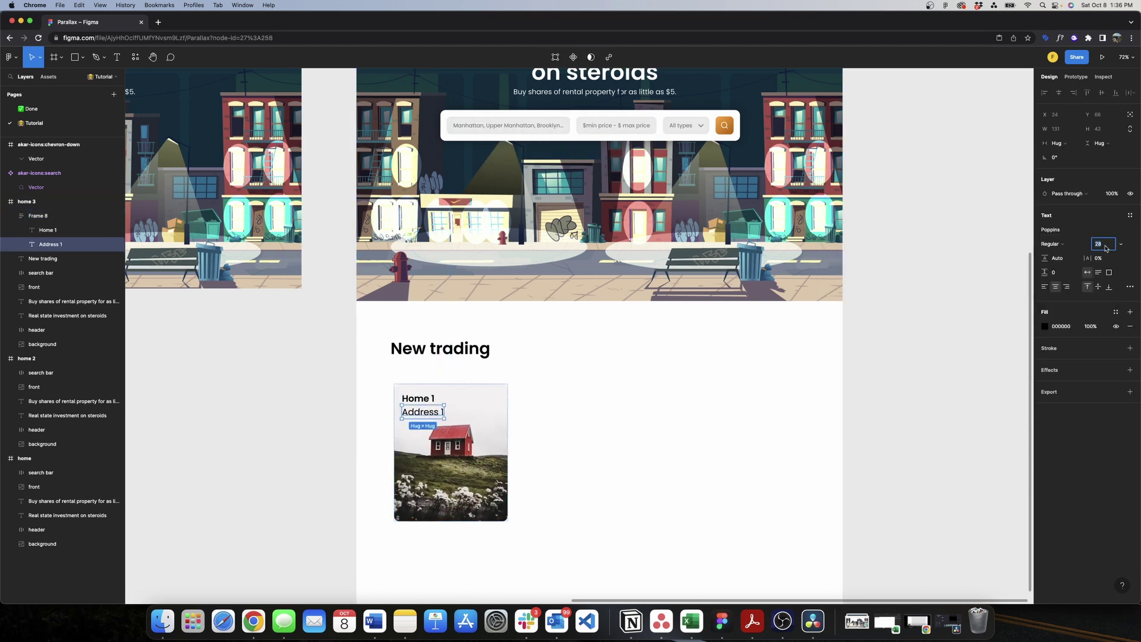
type("22")
- Duplicate the house card twice and line up the three cards in a row below the heading
left_click_drag(451, 464, 590, 463)
key("super+d")
key("super+d")
left_click(733, 377)
left_click_drag(733, 376, 416, 476)
left_click_drag(733, 452, 738, 452)
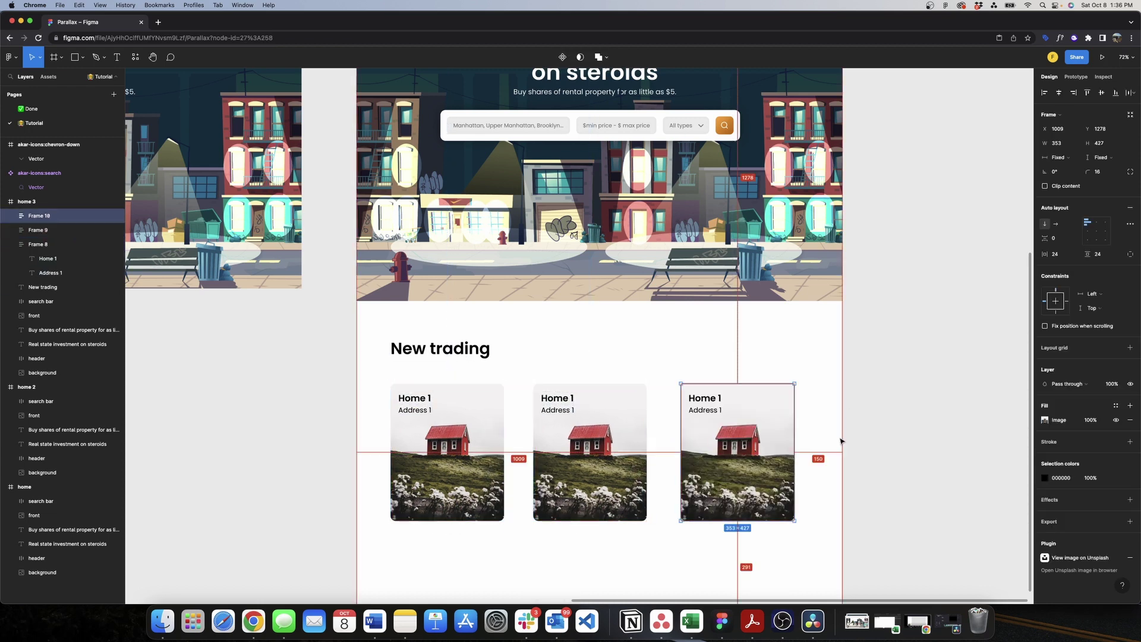
- Nudge the first and last cards to the right and tidy up the spacing across all three cards
key("shift+Right")
key("shift+Right")
key("shift+Right")
left_click(416, 450)
key("shift+Right")
key("Right")
key("Right")
key("Right")
key("Right")
left_click(590, 452, "shift")
left_click(746, 452, "shift")
left_click(1130, 92)
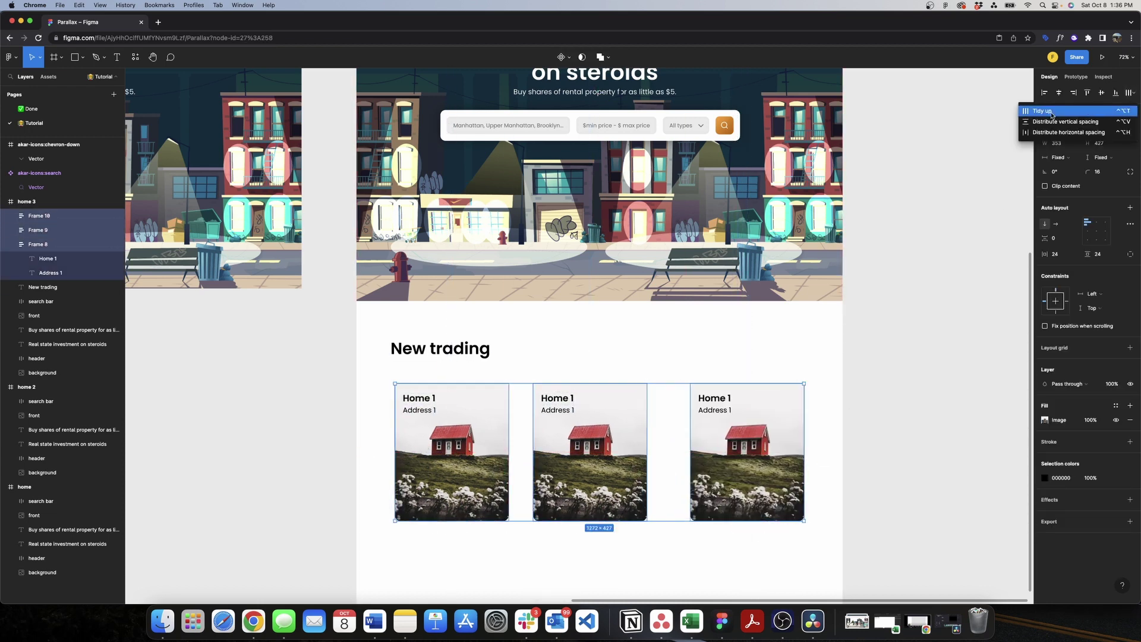
left_click(1051, 112)
- Align the "New trading" heading with the left edge of the first card
scroll(595, 357, "down", 1)
left_click(440, 336)
left_click_drag(441, 336, 446, 335)
- Search Unsplash for "house" and fill the middle card with the brick house photo
left_click(624, 428)
key("alt+super+p")
left_click(862, 288)
type("house")
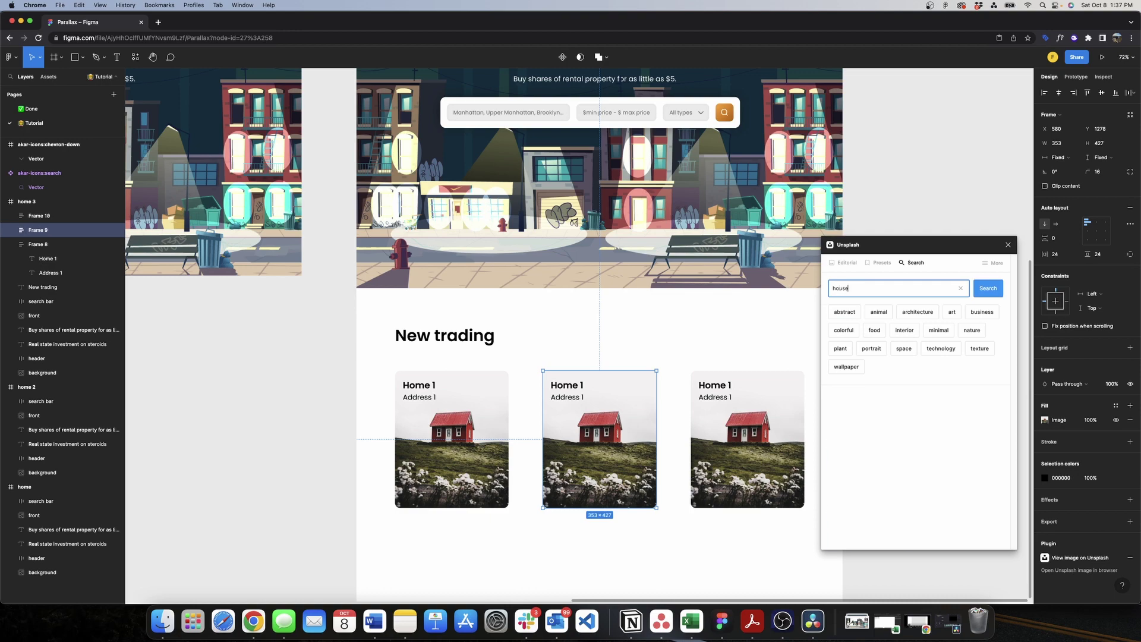
key("Return")
scroll(919, 405, "down", 2)
left_click(960, 351)
scroll(919, 404, "down", 4)
left_click(870, 327)
- Fill the third card with the gray house photo with garage doors from Unsplash and close the plugin
left_click(747, 440)
scroll(918, 404, "down", 3)
left_click(870, 409)
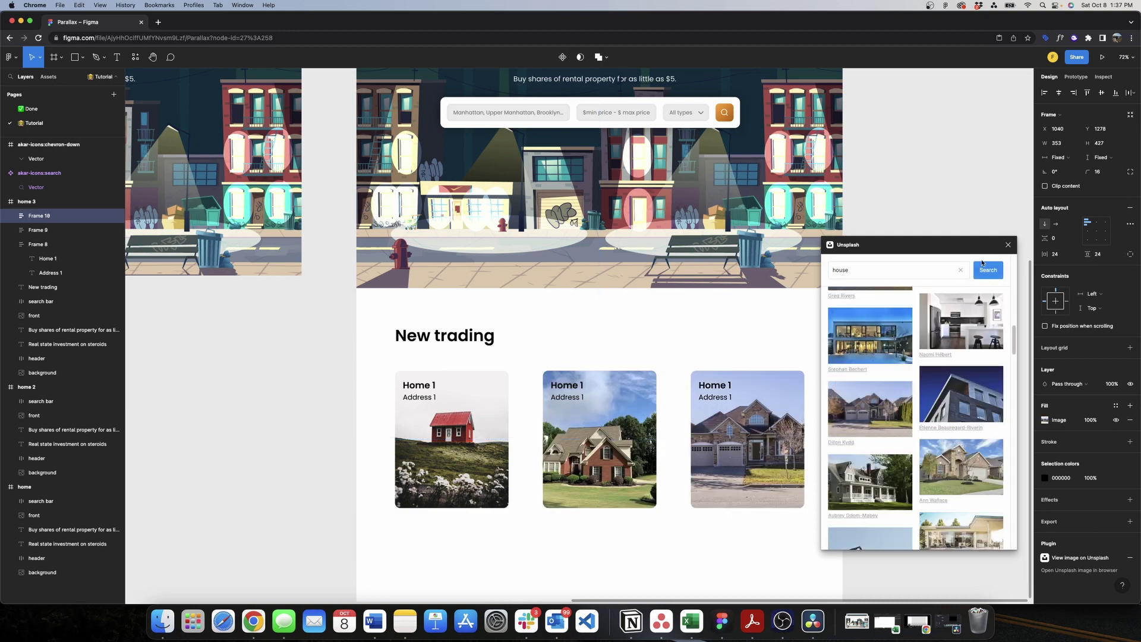
left_click(1008, 244)
left_click(743, 309)
- Draw a short vertical arrow above the home 3 frame and wrap it in an auto layout frame
scroll(594, 333, "down", 2)
scroll(504, 247, "down", 1)
scroll(601, 345, "up", 2)
scroll(601, 345, "down", 3)
scroll(571, 178, "up", 6)
left_click(82, 57)
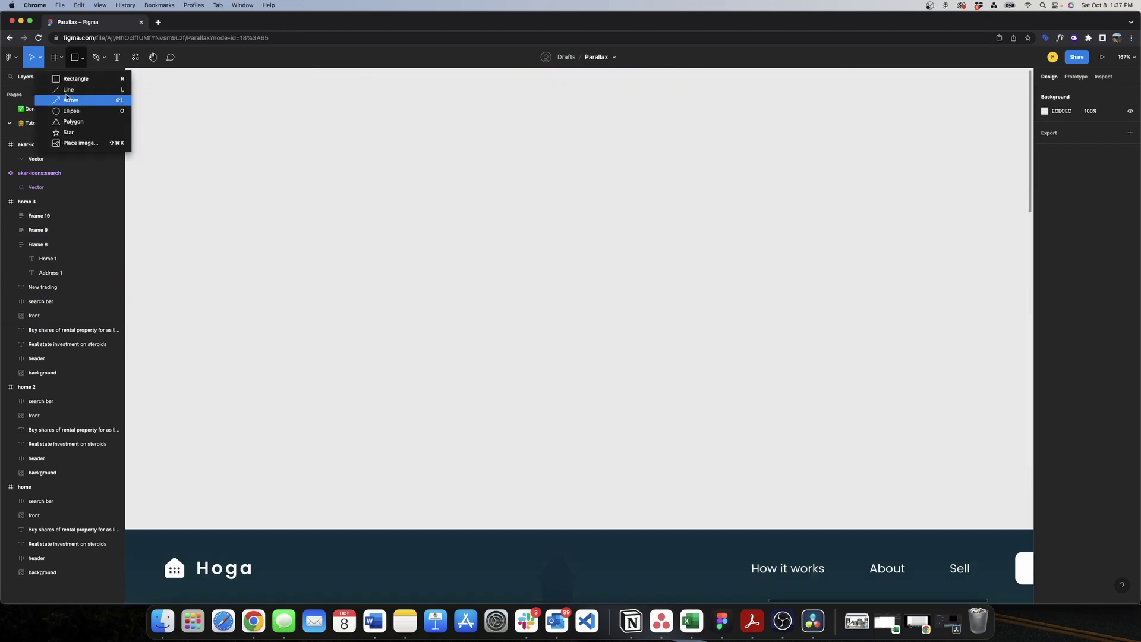
left_click(70, 99)
left_click_drag(645, 390, 645, 424)
key("shift+a")
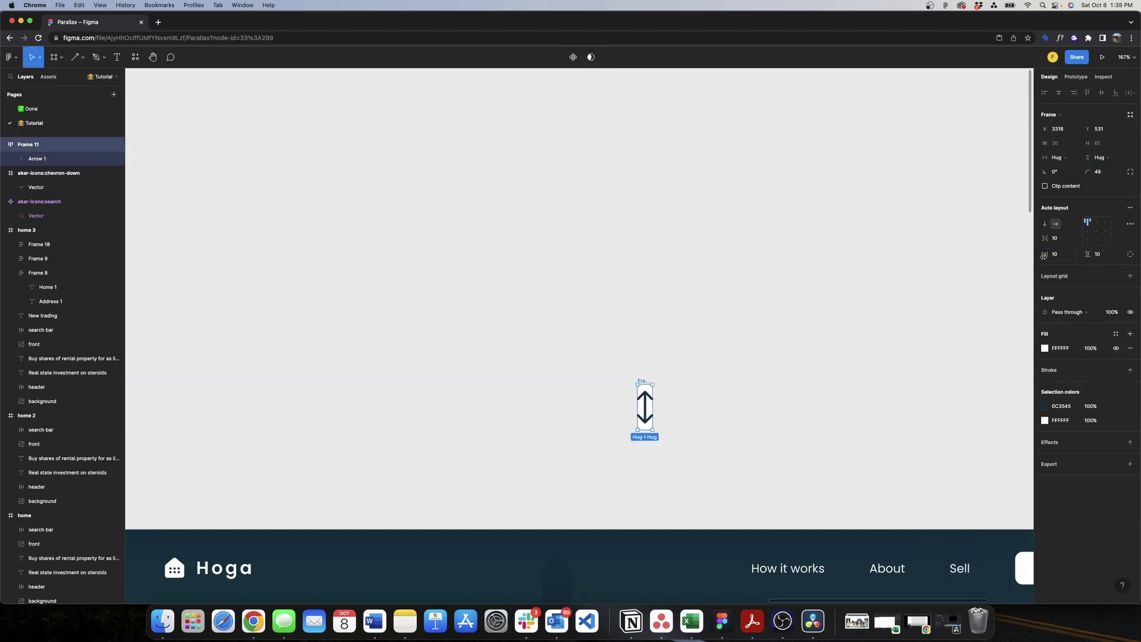
- Adjust the arrow frame's padding and place it at the bottom center of home 3's street illustration
left_click_drag(1045, 255, 1070, 254)
mouse_move(1088, 254)
left_mouse_down()
mouse_move(1103, 257)
mouse_move(1083, 254)
left_mouse_up()
scroll(569, 188, "down", 4)
left_click(541, 196)
scroll(541, 196, "down", 3)
left_click_drag(588, 265, 584, 540)
scroll(582, 539, "up", 4)
scroll(582, 495, "down", 2)
double_click(390, 541)
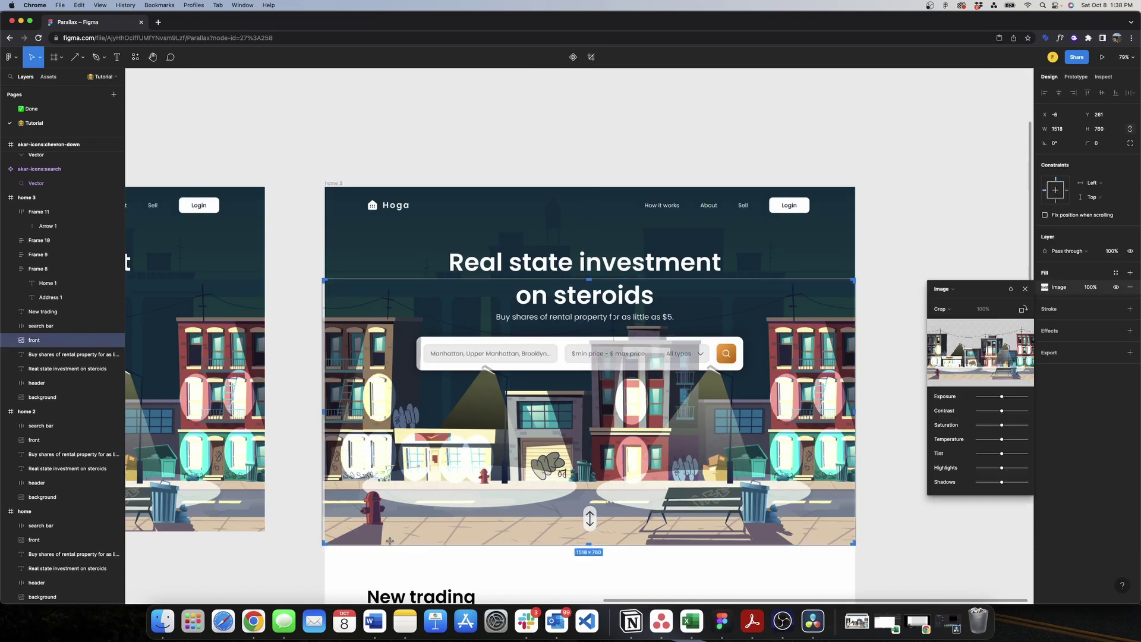
left_click(868, 400)
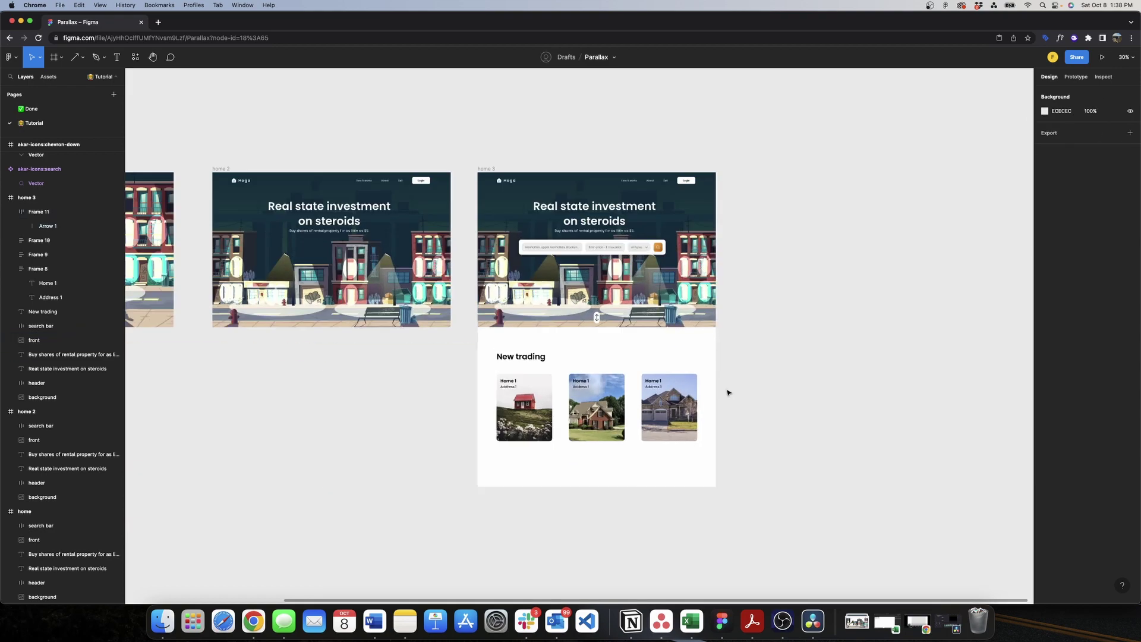
- Change the heading above the house cards to "Now trading"
scroll(725, 390, "up", 3)
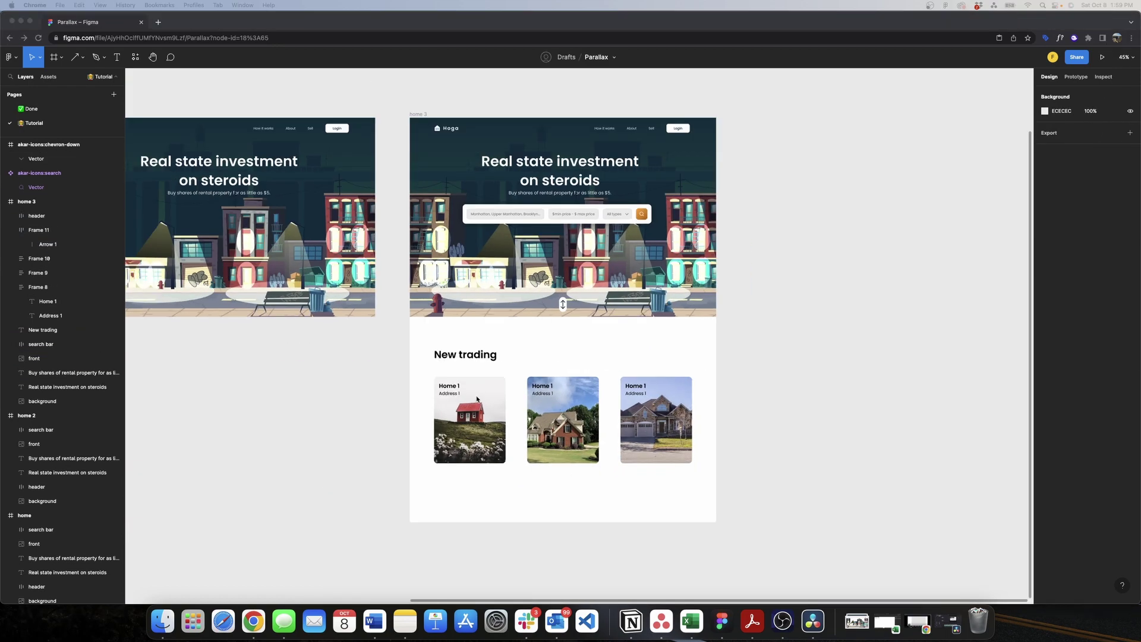
scroll(465, 384, "up", 5)
double_click(410, 298)
double_click(410, 300)
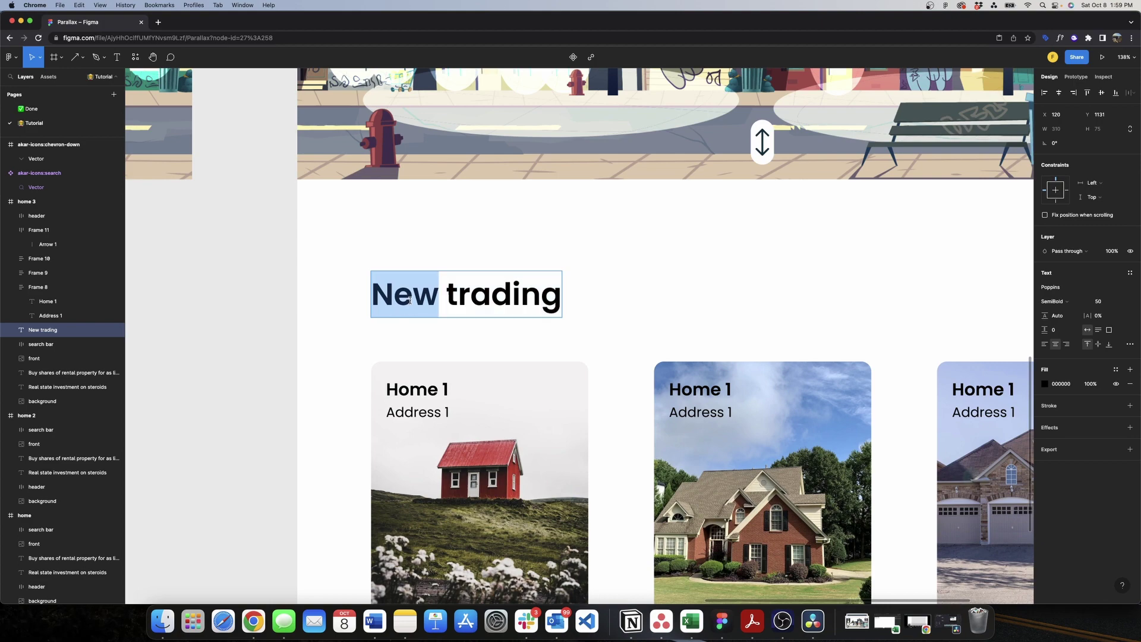
triple_click(410, 301)
left_click(412, 302)
key("BackSpace")
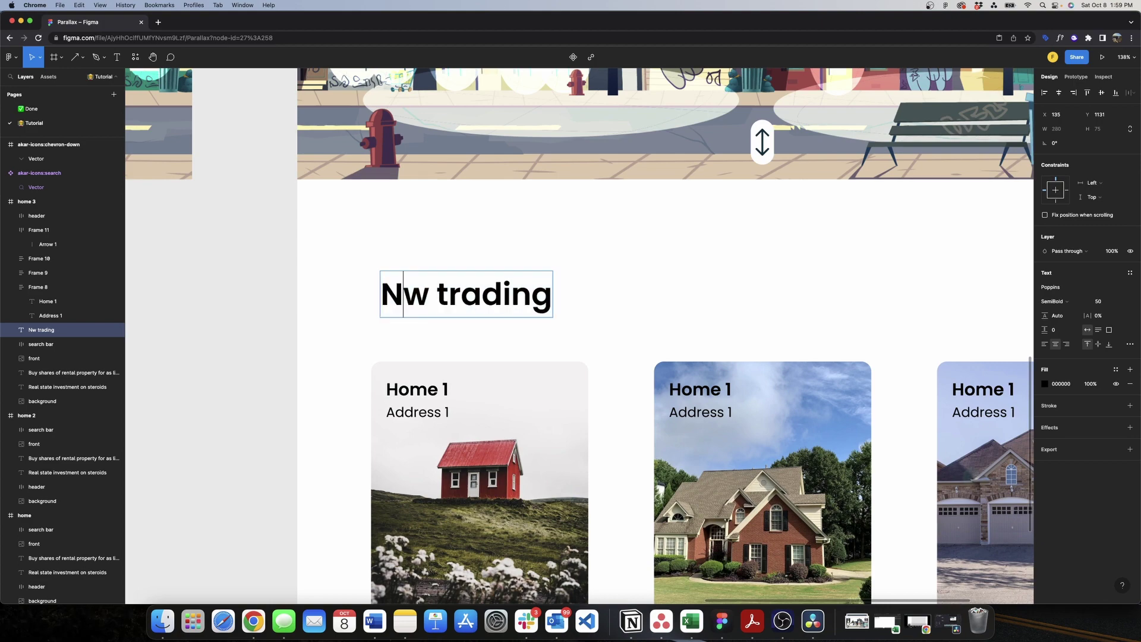
type("o")
scroll(414, 300, "down", 5)
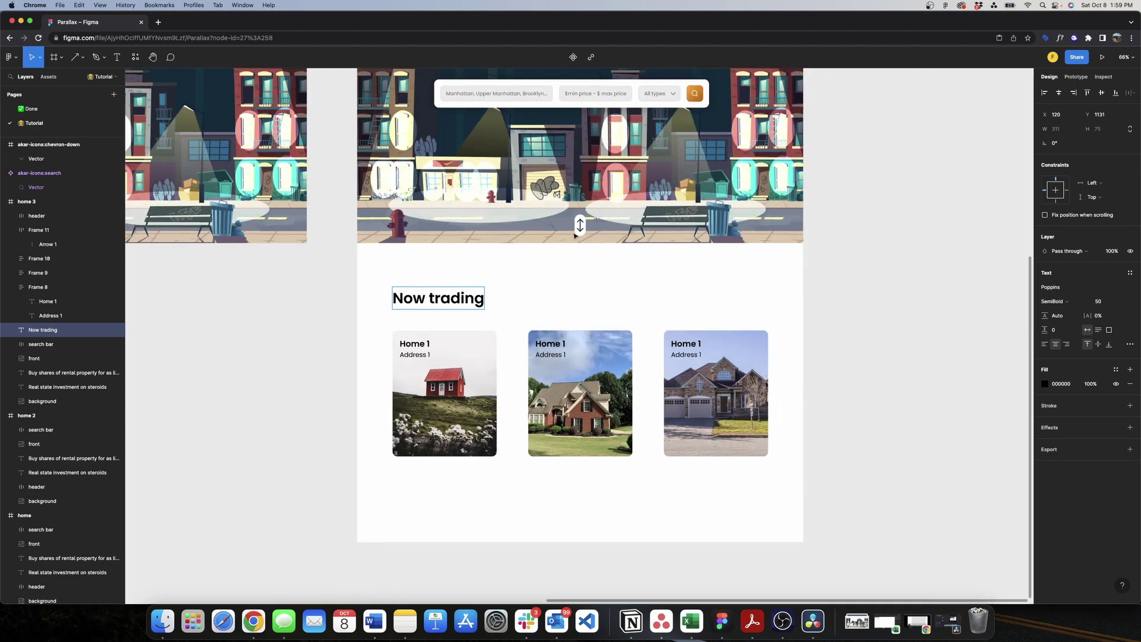
- Duplicate the home 3 frame and place the copy beside it at X 4311, level with the original
scroll(583, 236, "down", 3)
scroll(583, 236, "up", 2)
left_click(800, 265)
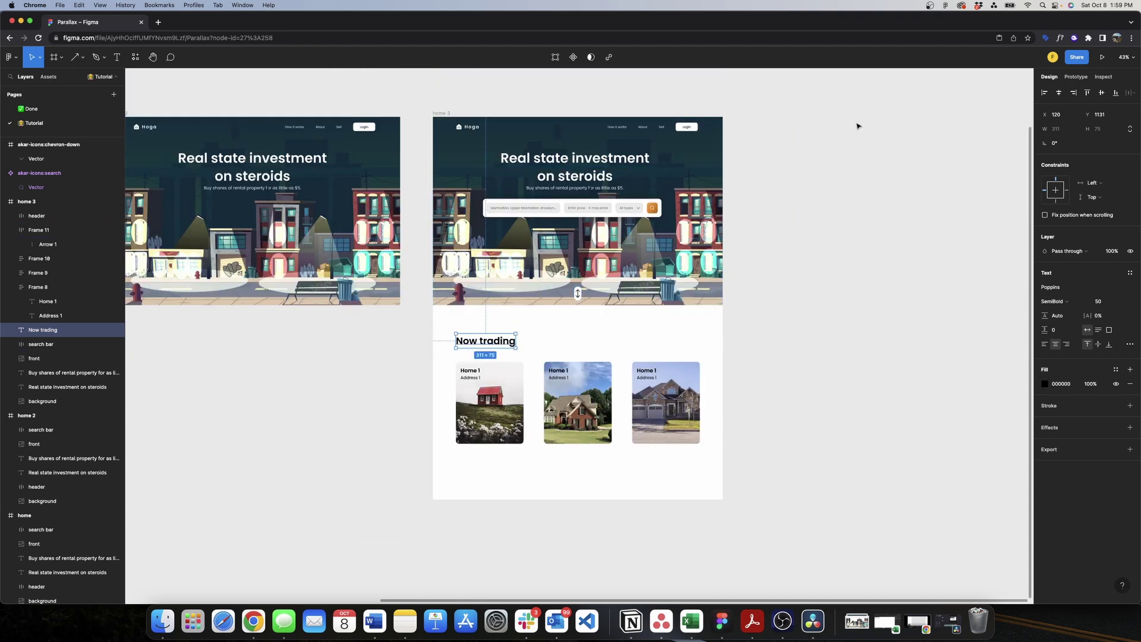
scroll(734, 127, "right", 3)
left_click(582, 102)
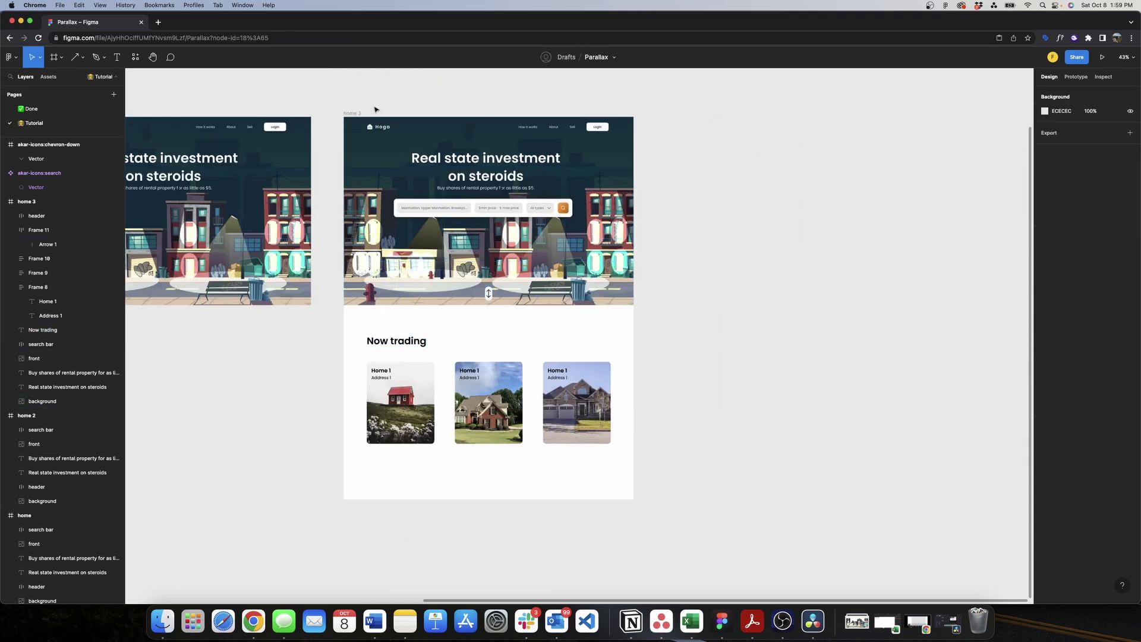
left_click(352, 113)
key("ctrl+d")
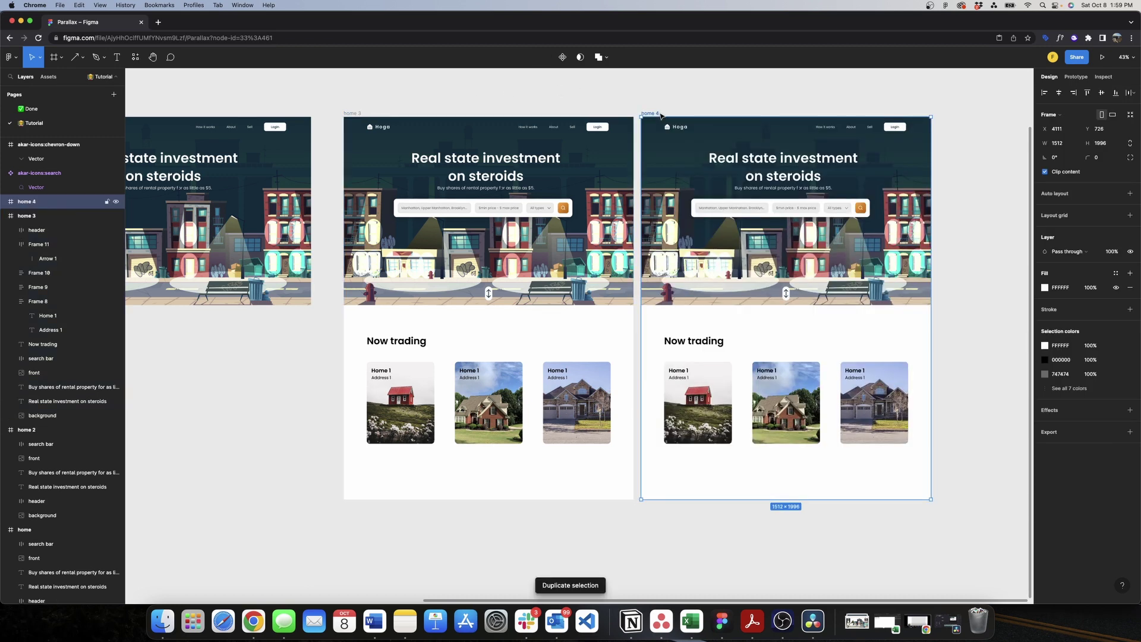
left_click_drag(654, 113, 692, 113)
left_click(715, 97)
scroll(714, 97, "right", 5)
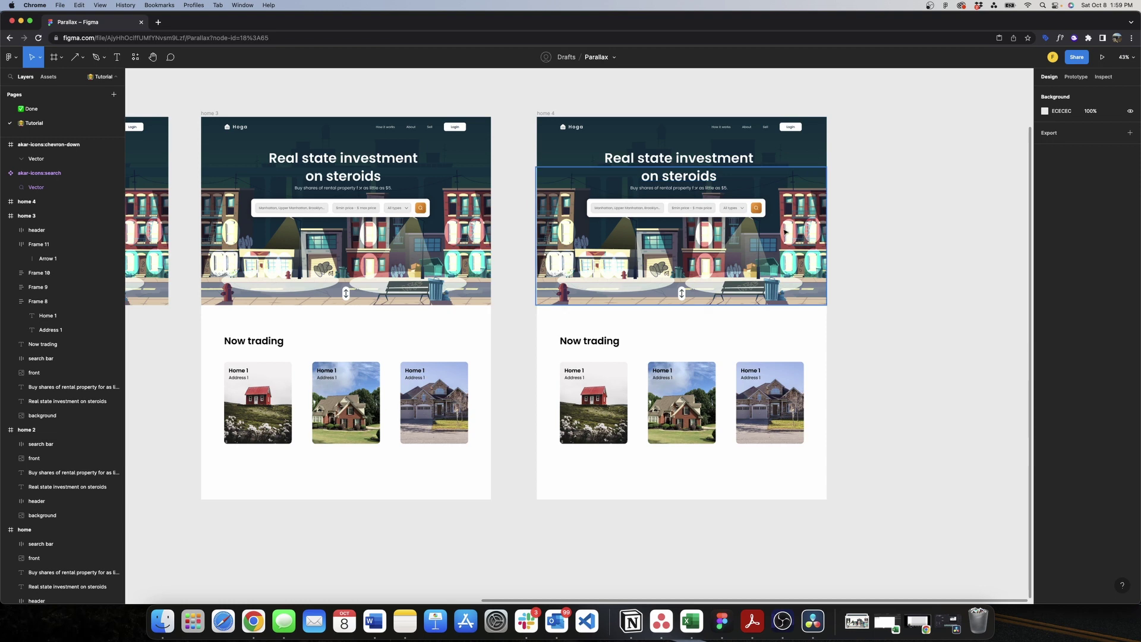
- Move home 4's search bar, front, both hero texts and background together straight up, out of the frame's visible area
left_click(712, 204)
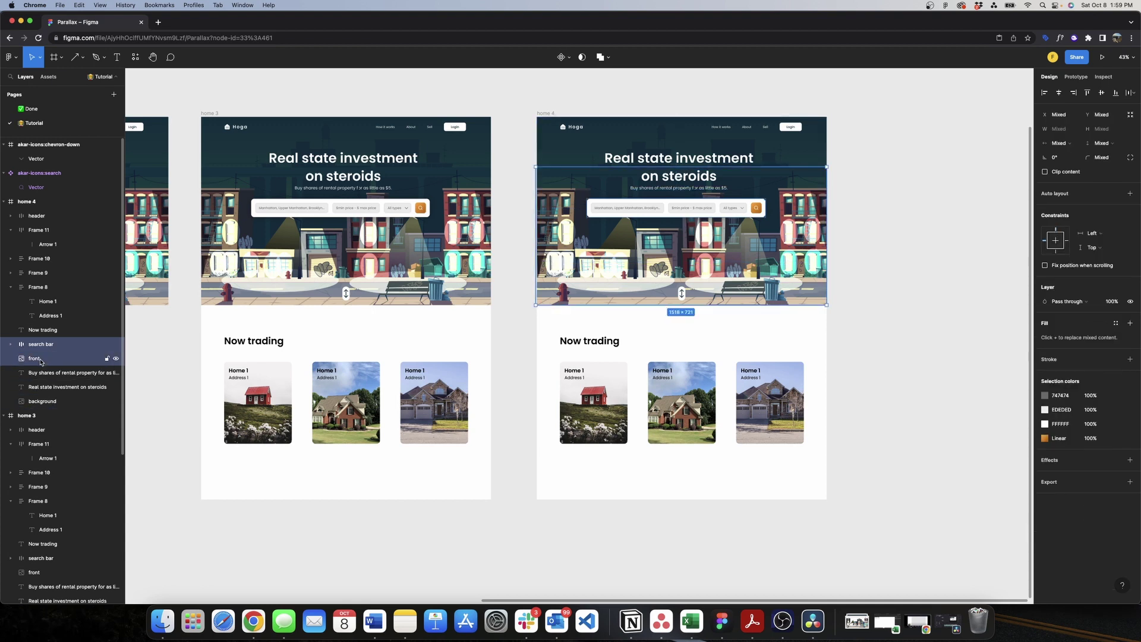
left_click(52, 376)
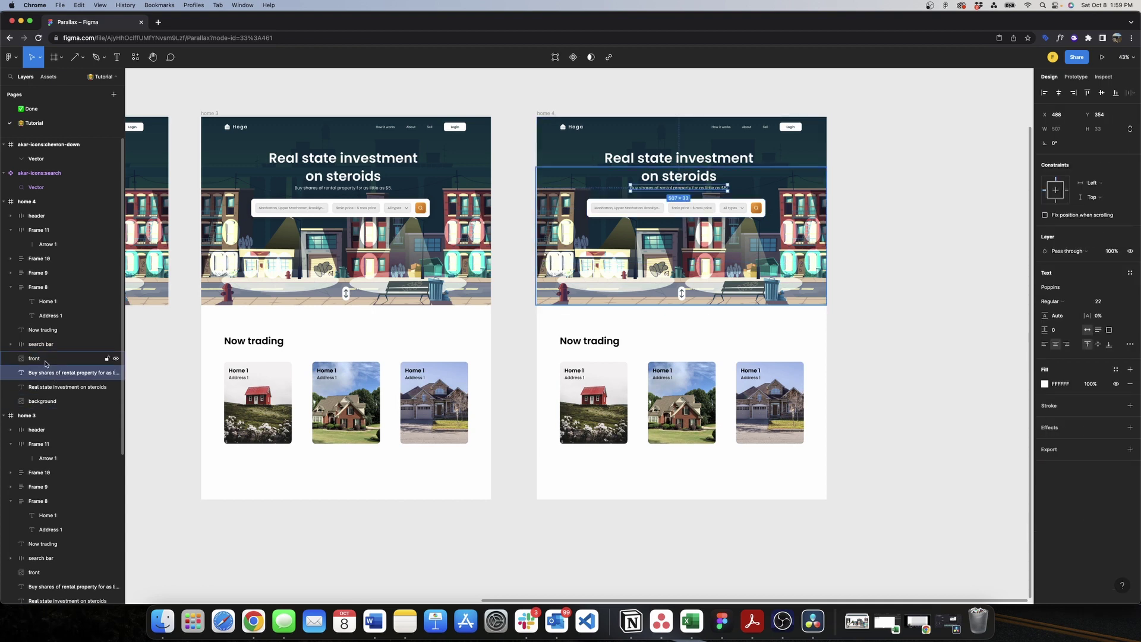
left_click(34, 358, "shift")
left_click(45, 387, "shift")
left_click(44, 403, "shift")
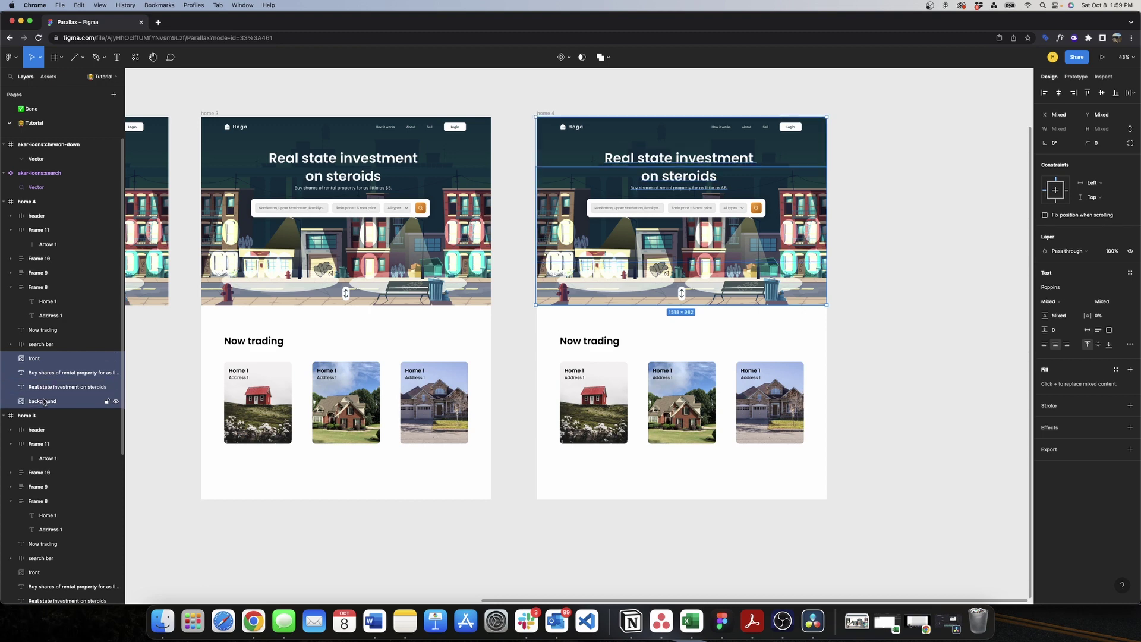
left_click(40, 345, "shift")
left_click_drag(782, 291, 815, 100)
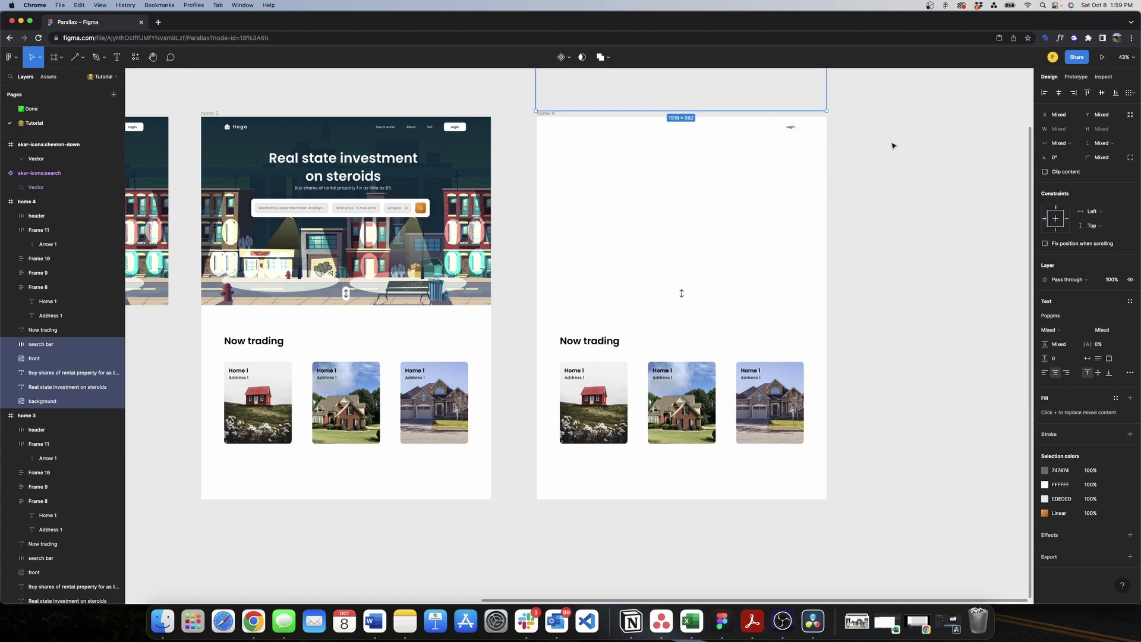
left_click(894, 145)
- Recolor the Hoga logo in home 4's header to black, 000000
left_click(637, 127)
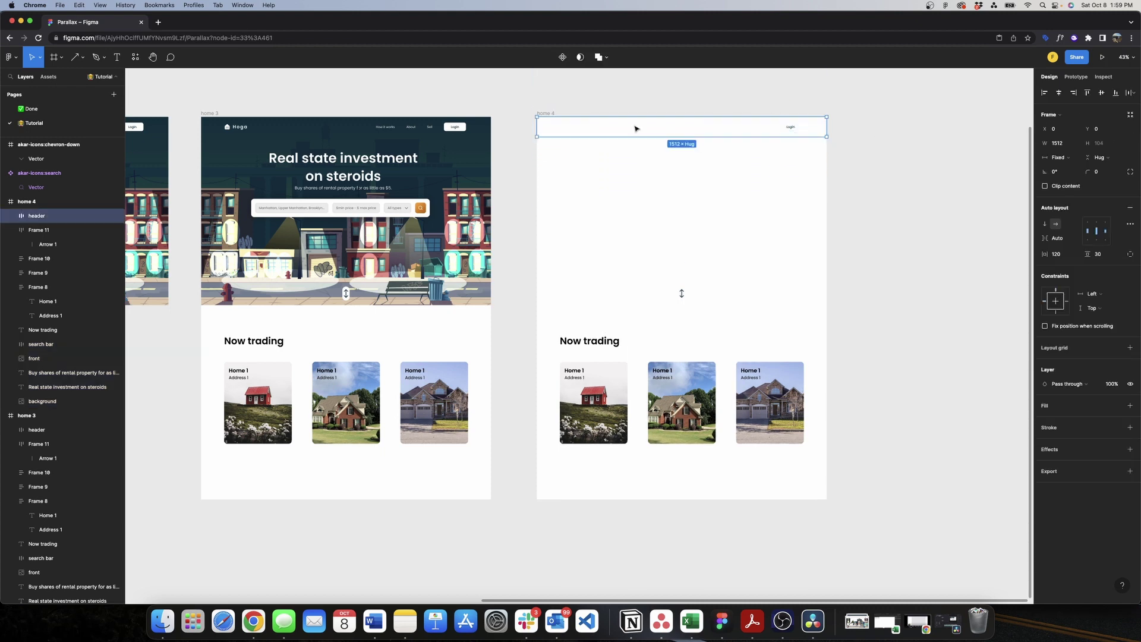
left_click(571, 129)
left_click(1045, 391)
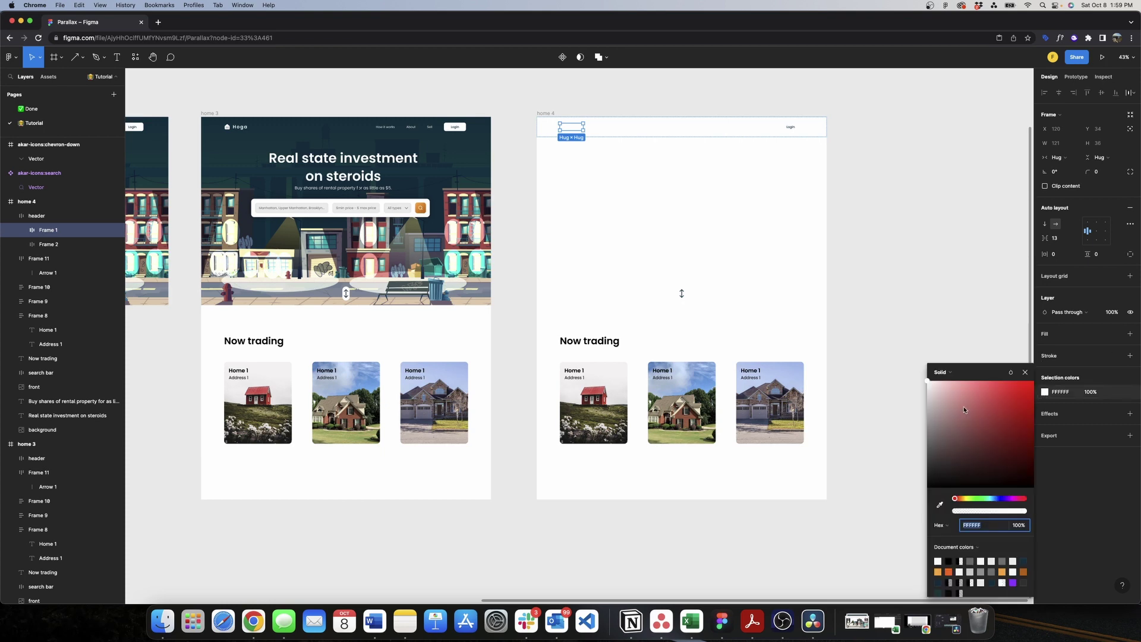
left_click_drag(942, 410, 913, 497)
left_click(1025, 372)
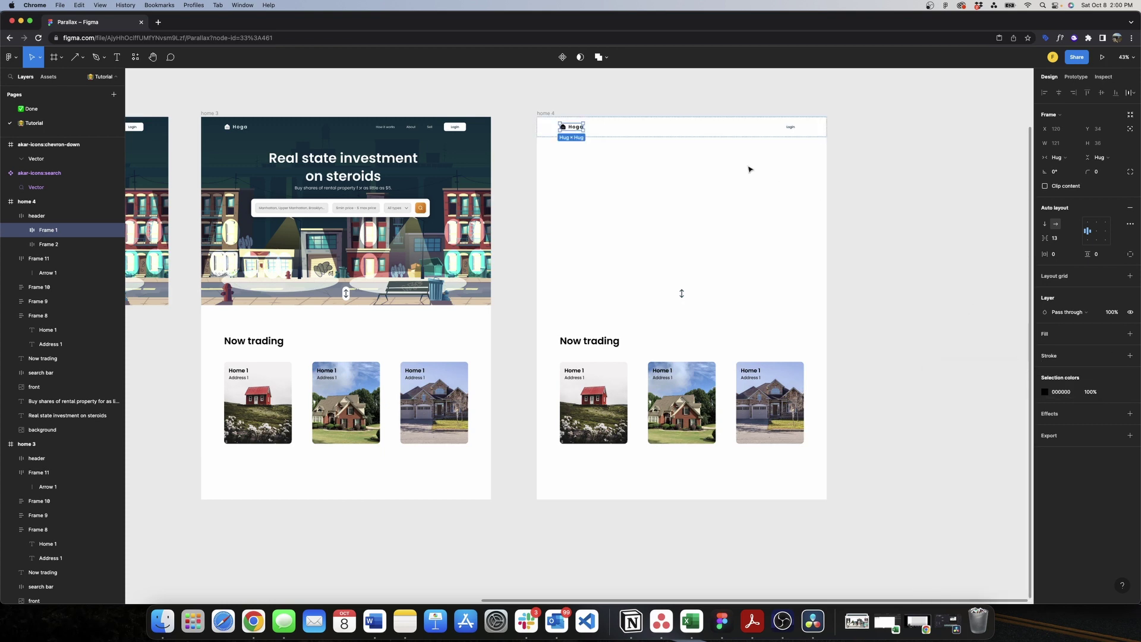
- Recolor the How it works, About and Sell links in home 4's header to black
left_click(737, 132)
double_click(730, 128)
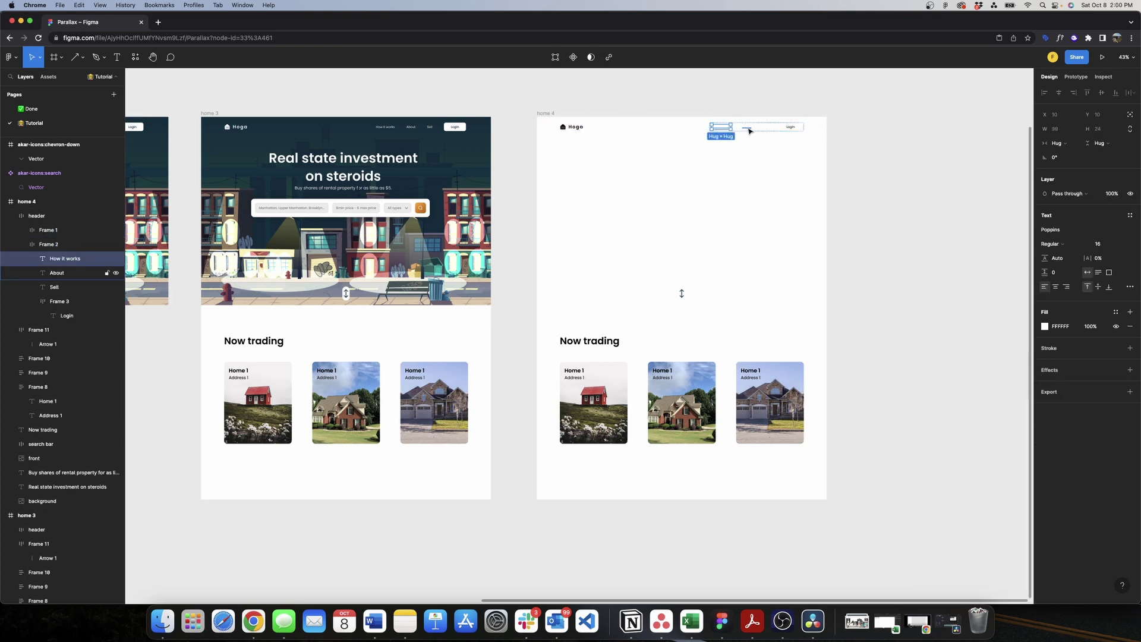
left_click(748, 129, "shift")
left_click(771, 128, "shift")
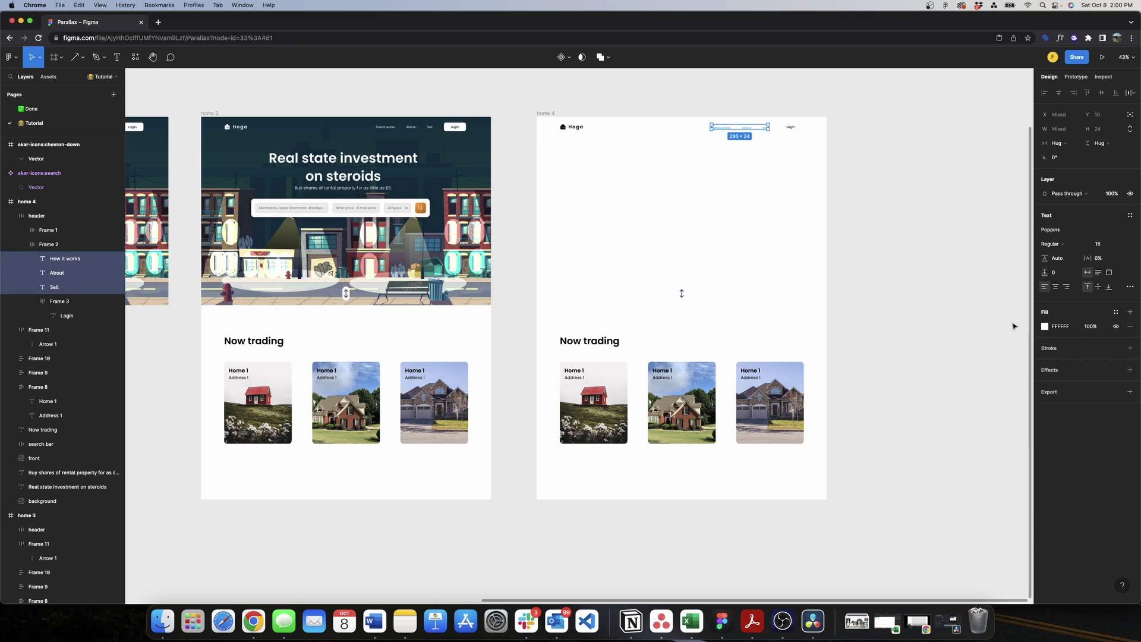
left_click(1045, 326)
left_click(1025, 328)
- Add an inside stroke of 2 to home 4's Login button, sampling its color from home 3's dark header background
left_click(791, 127)
left_click(1130, 369)
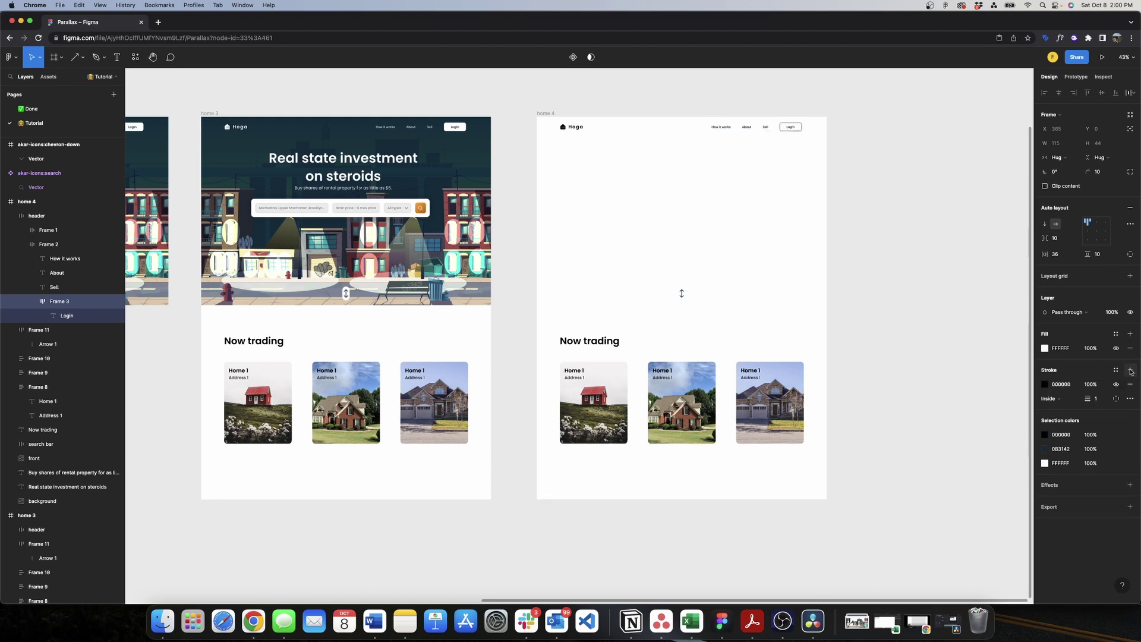
left_click(1097, 398)
type("2")
key("Return")
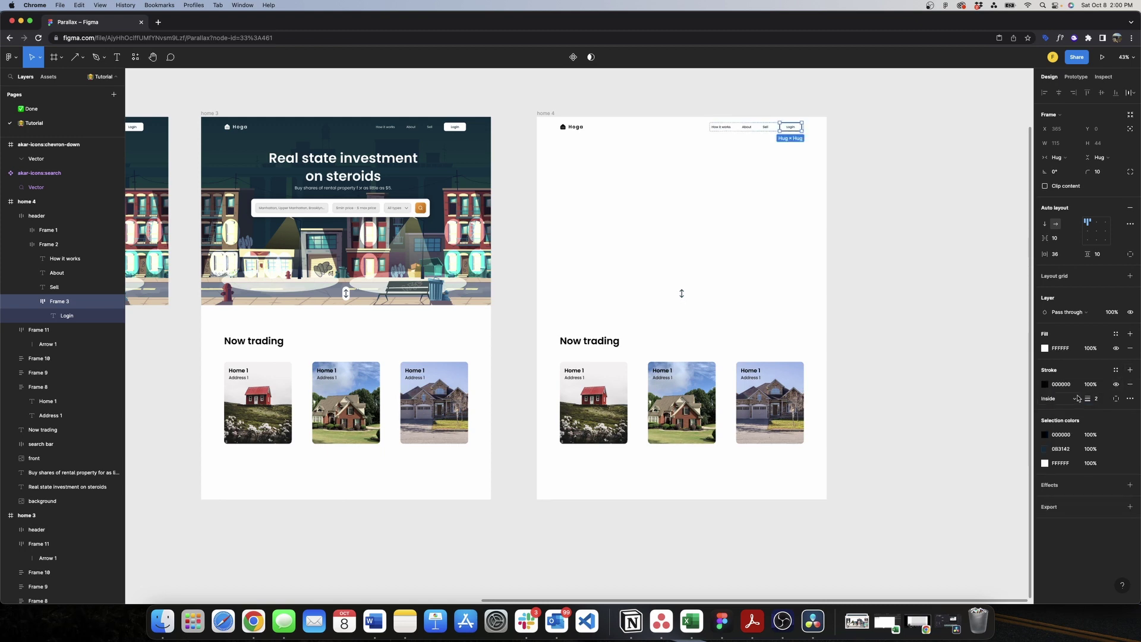
left_click(1046, 384)
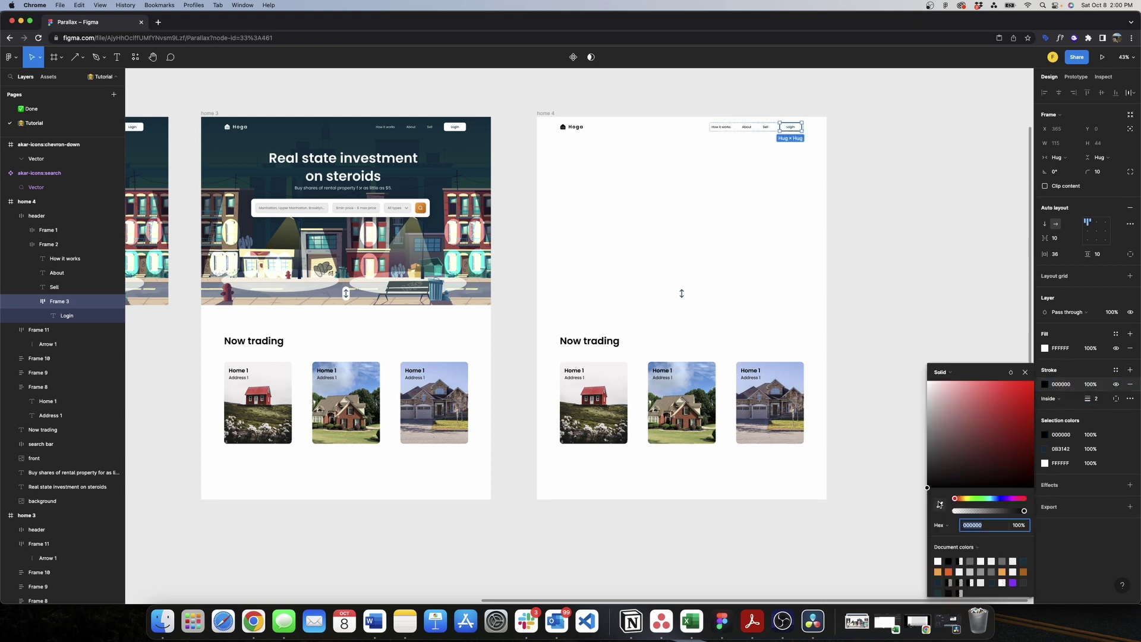
left_click(939, 505)
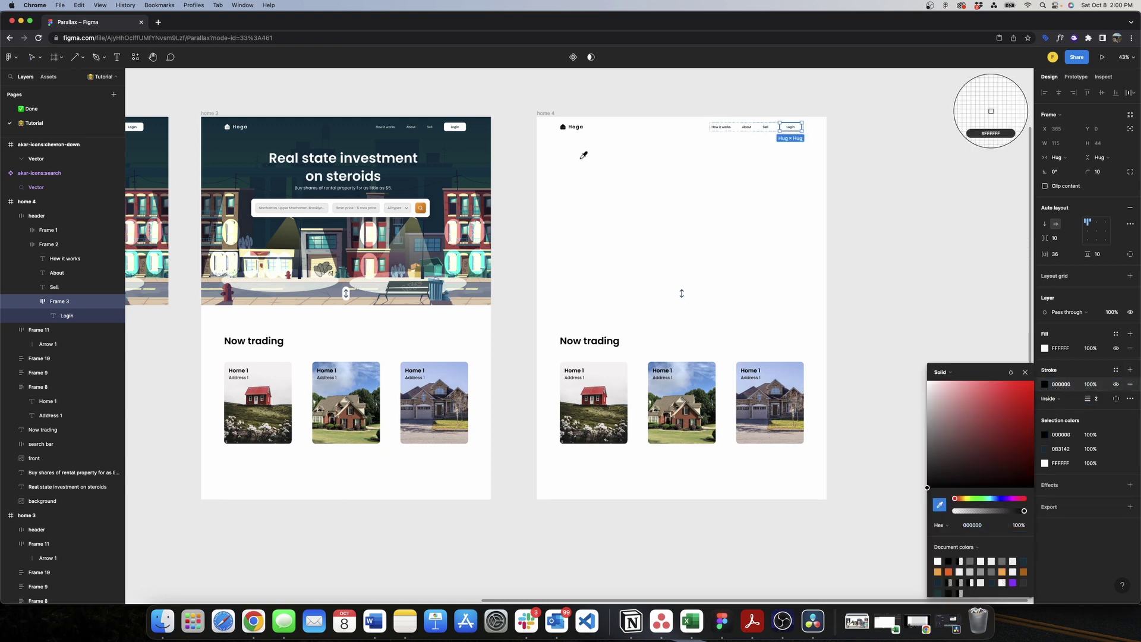
left_click(370, 129)
left_click(771, 91)
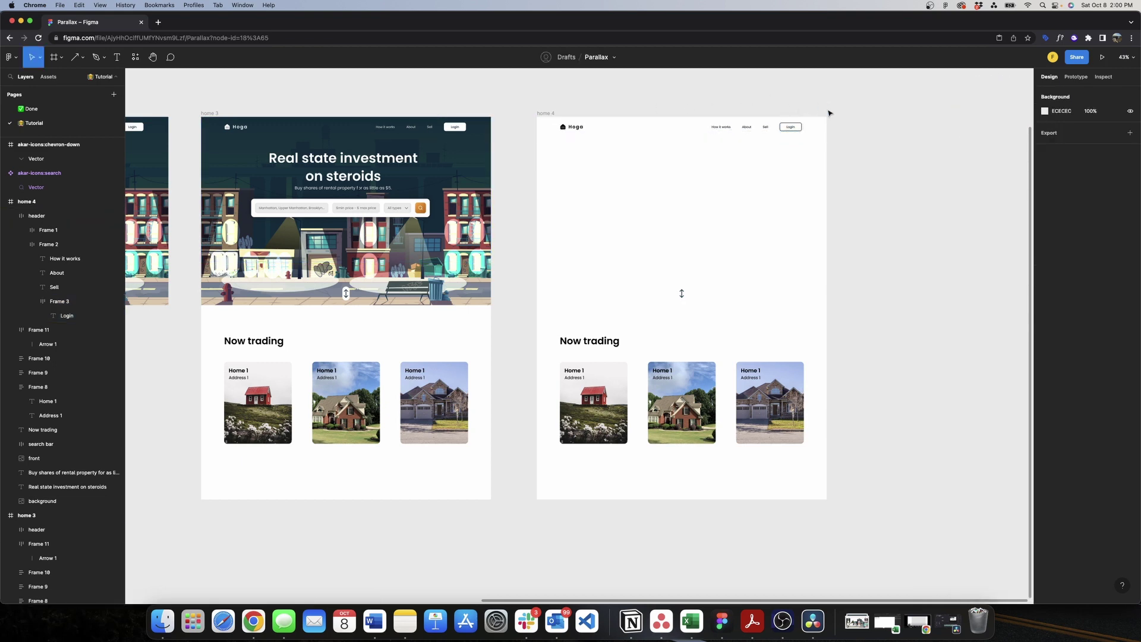
- Move home 4's "Now trading" heading and three house cards straight up to just below the header
scroll(830, 113, "up", 10)
scroll(868, 161, "down", 8)
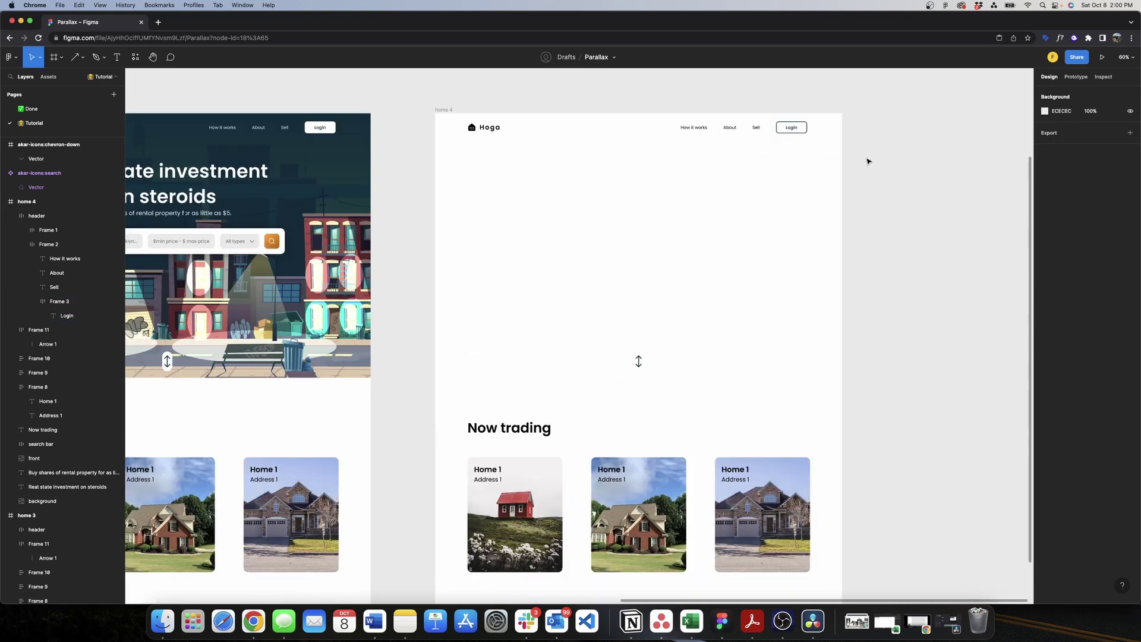
scroll(722, 291, "down", 2)
left_click(572, 401)
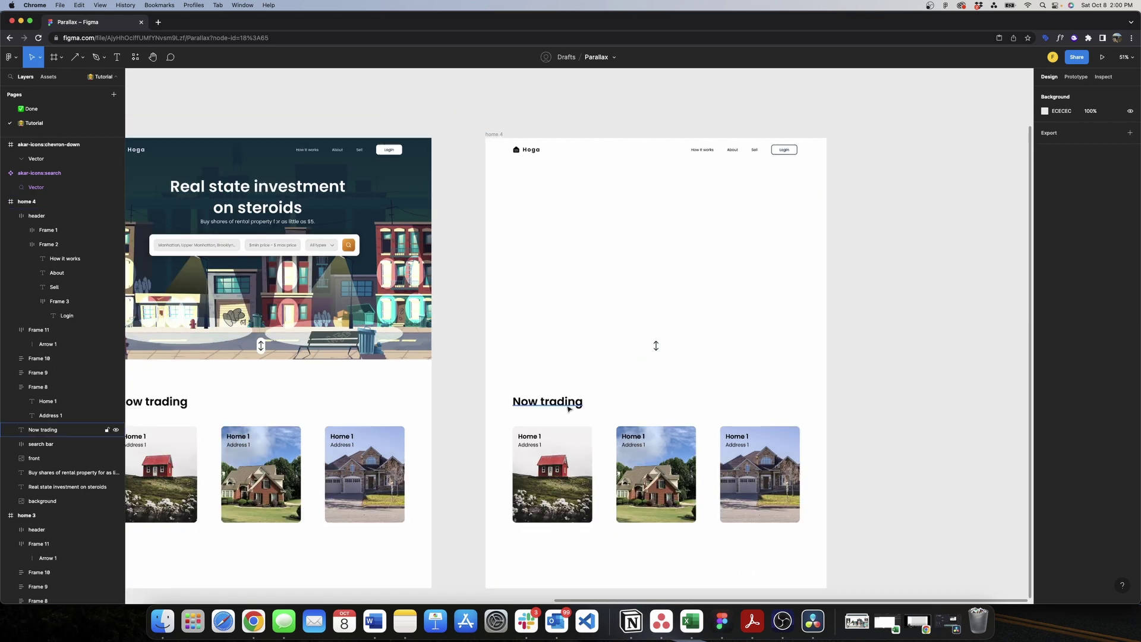
left_click(588, 437, "shift")
left_click(660, 479, "shift")
left_click(758, 489, "shift")
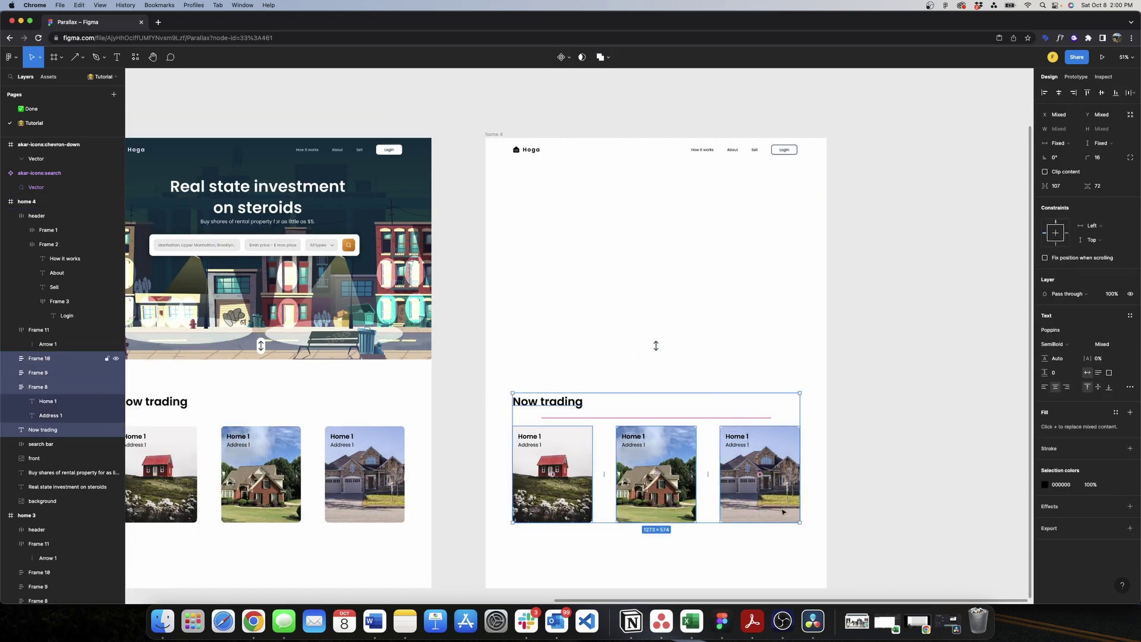
left_click_drag(784, 511, 789, 298)
left_click(901, 294)
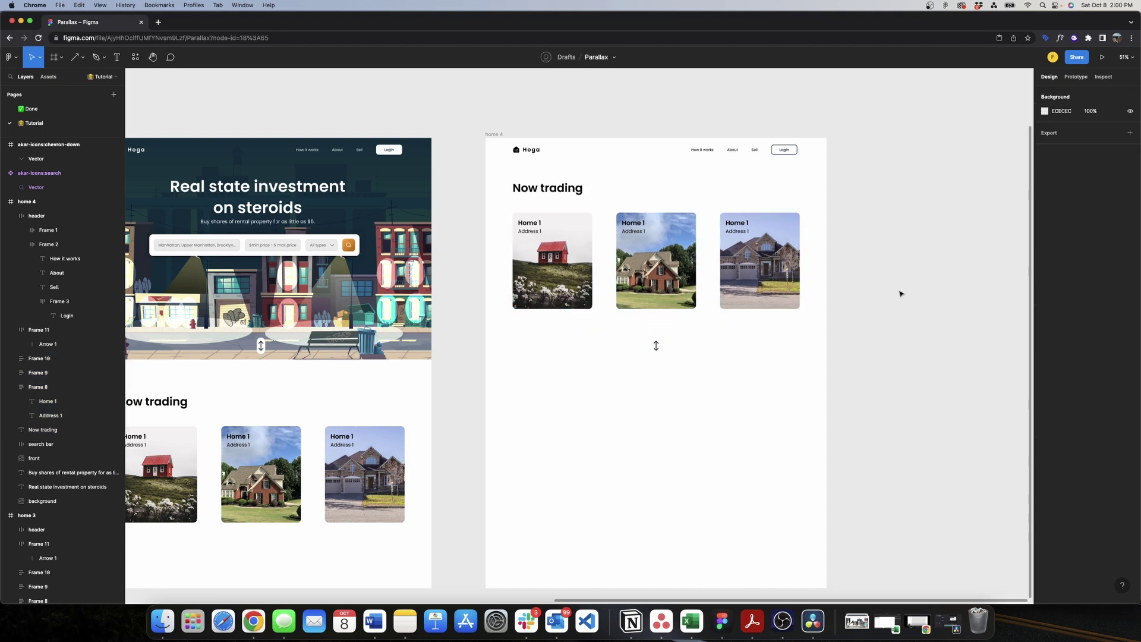
- Shift home 3's "Now trading" heading and three house cards down together so the cards sit at Y 1491
scroll(900, 294, "down", 5)
scroll(790, 182, "up", 3)
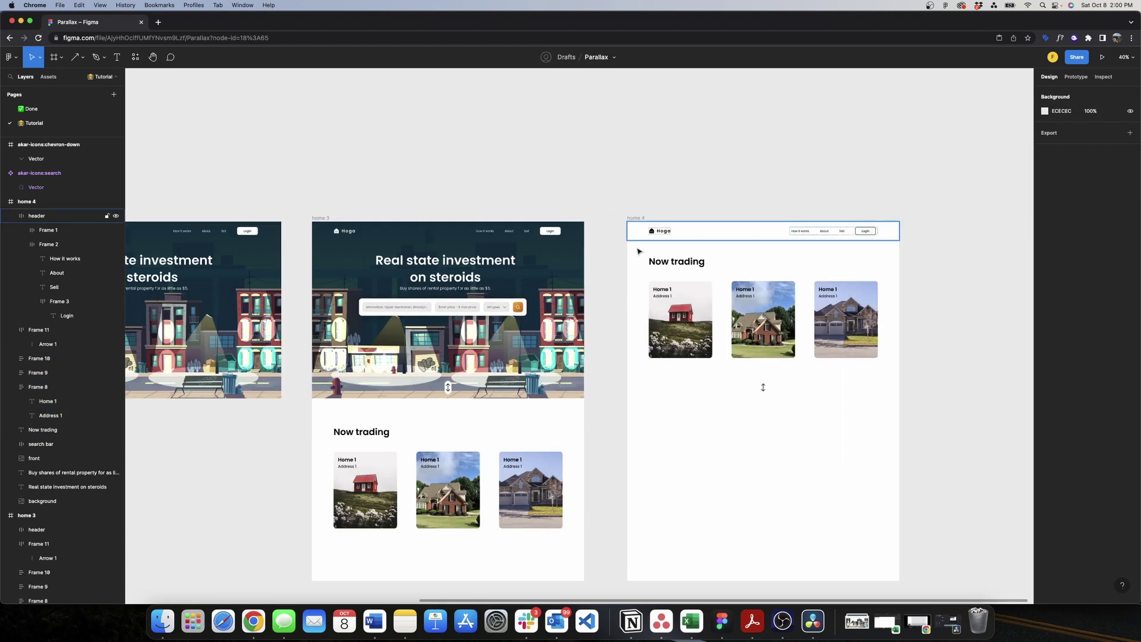
scroll(654, 297, "left", 5)
left_click(528, 393)
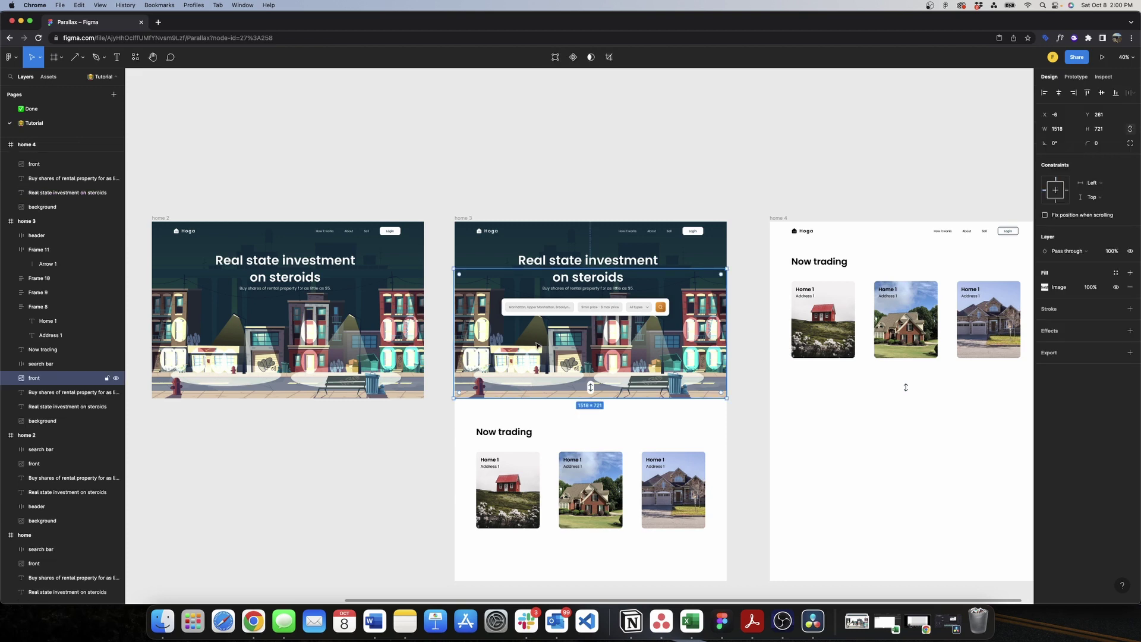
scroll(539, 348, "down", 1)
left_click(534, 436)
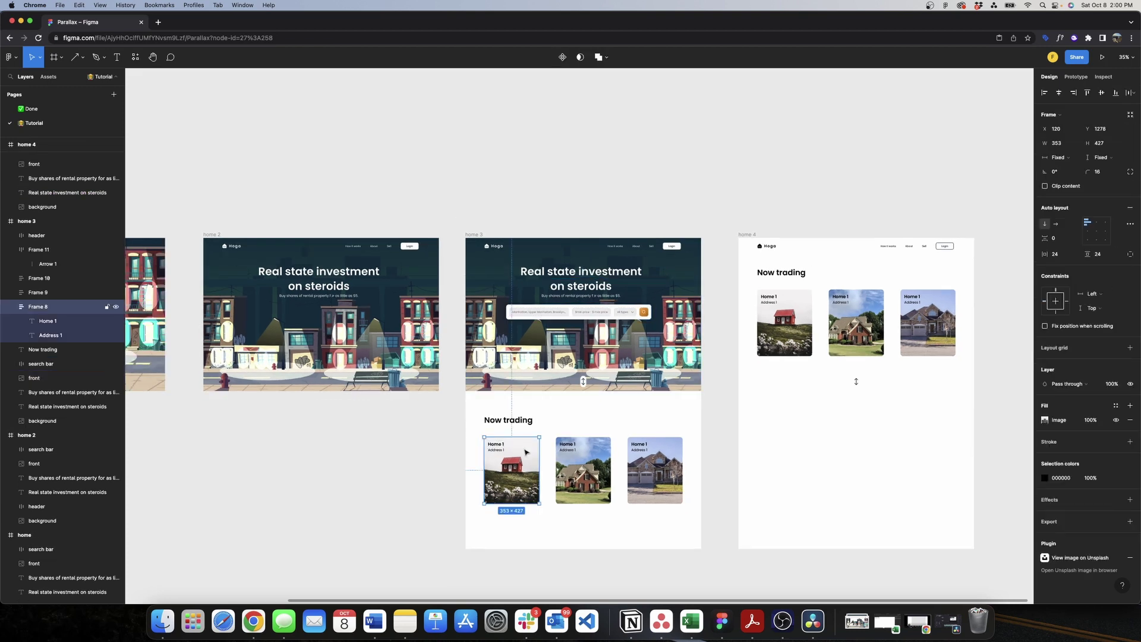
scroll(504, 178, "down", 2)
left_click(481, 167)
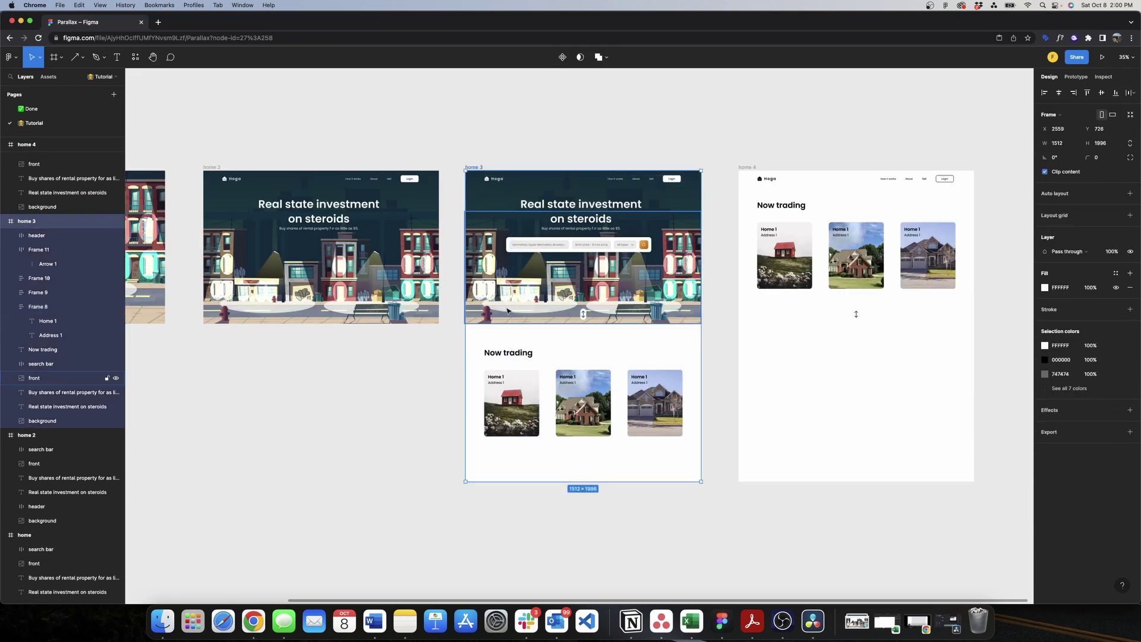
left_click(508, 352)
left_click(514, 413, "shift")
left_click(584, 413, "shift")
left_click(644, 402, "shift")
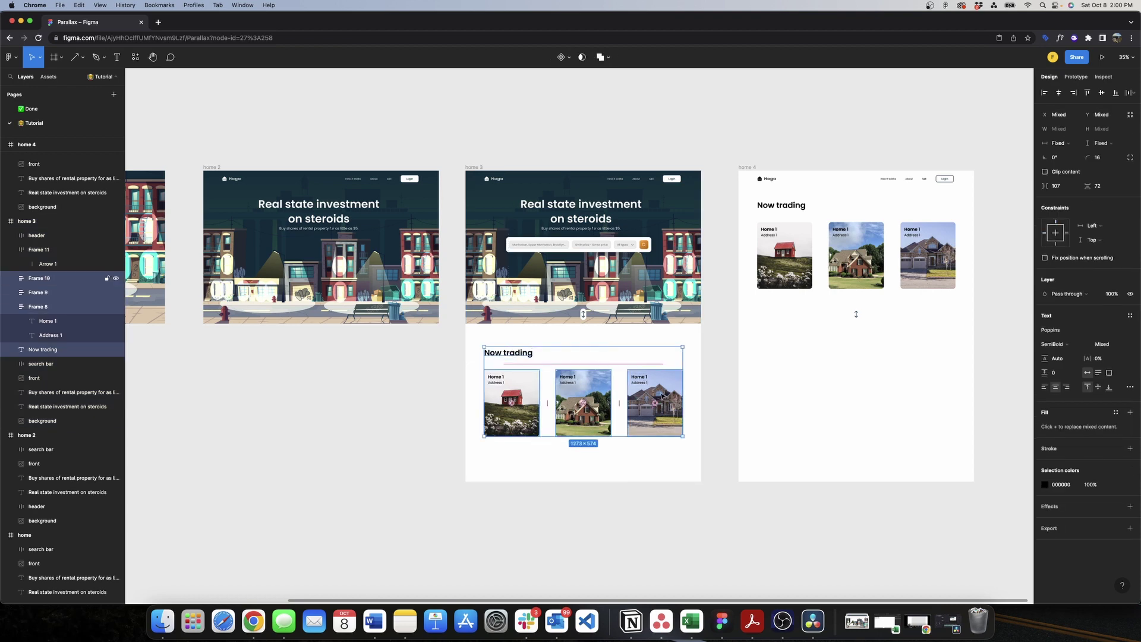
key("shift+Down")
key("shift+Down")
key("shift+Down")
key("shift+Down")
key("shift+Down")
key("shift+Down")
key("shift+Down")
key("shift+Down")
key("shift+Down")
key("shift+Down")
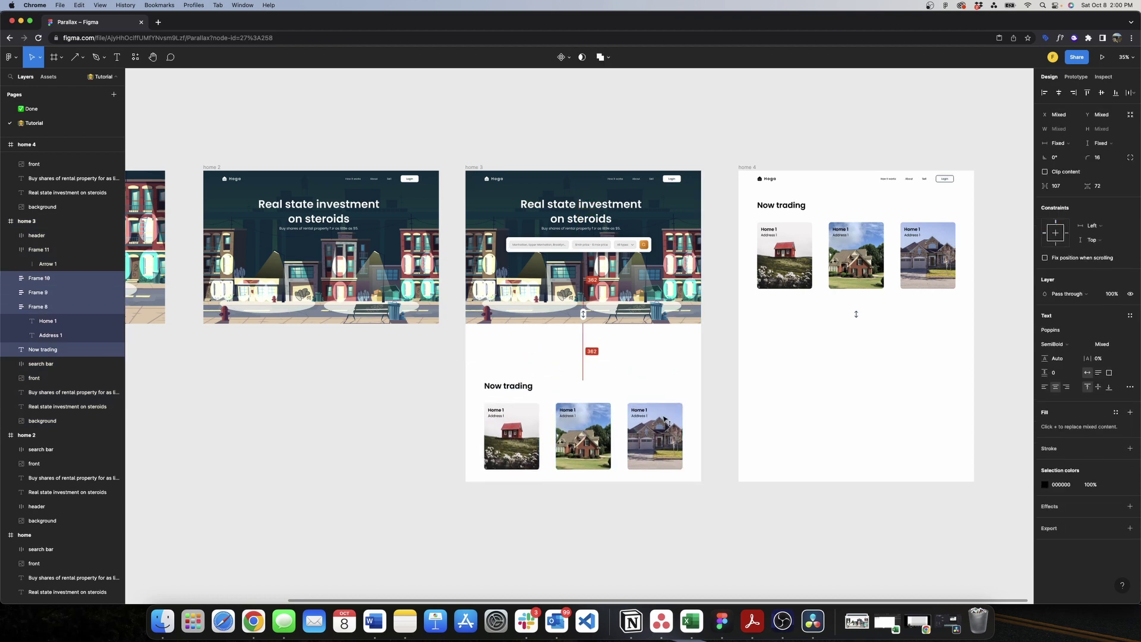
- Stagger home 3's cards by lowering the middle card to Y 1966 and the third card past the frame's bottom edge
left_click(594, 415)
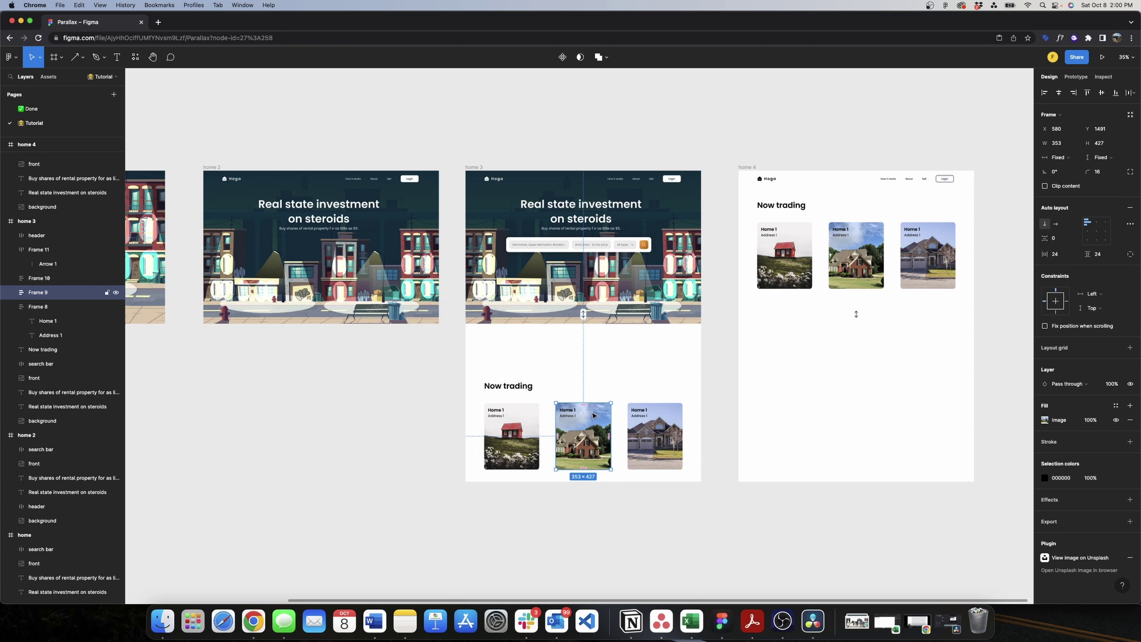
left_click_drag(594, 415, 591, 491)
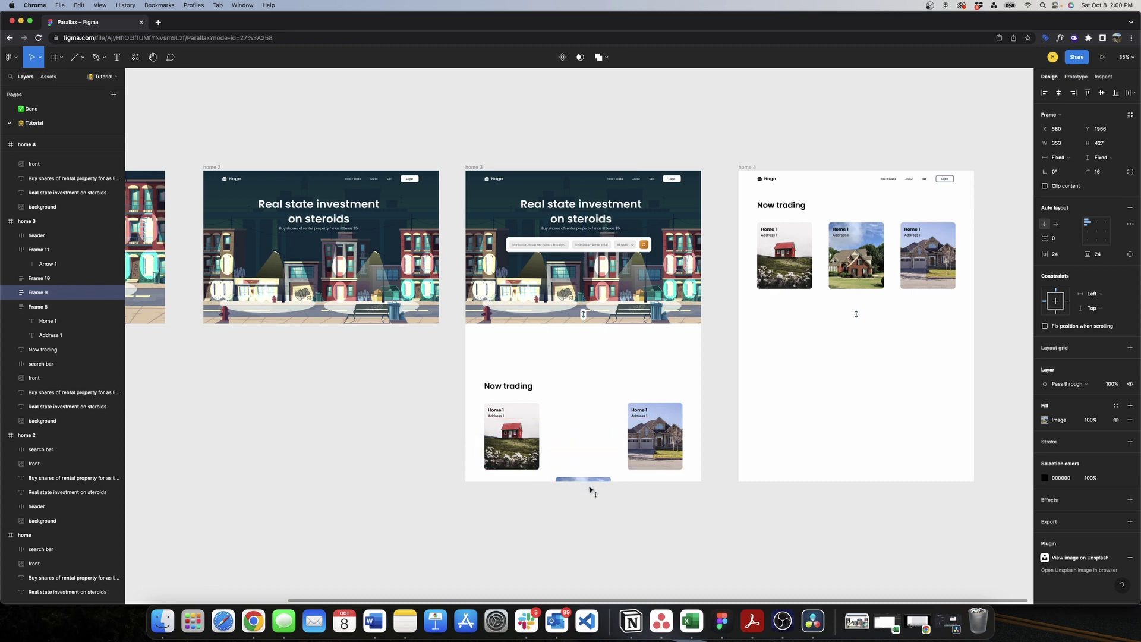
left_click(642, 431)
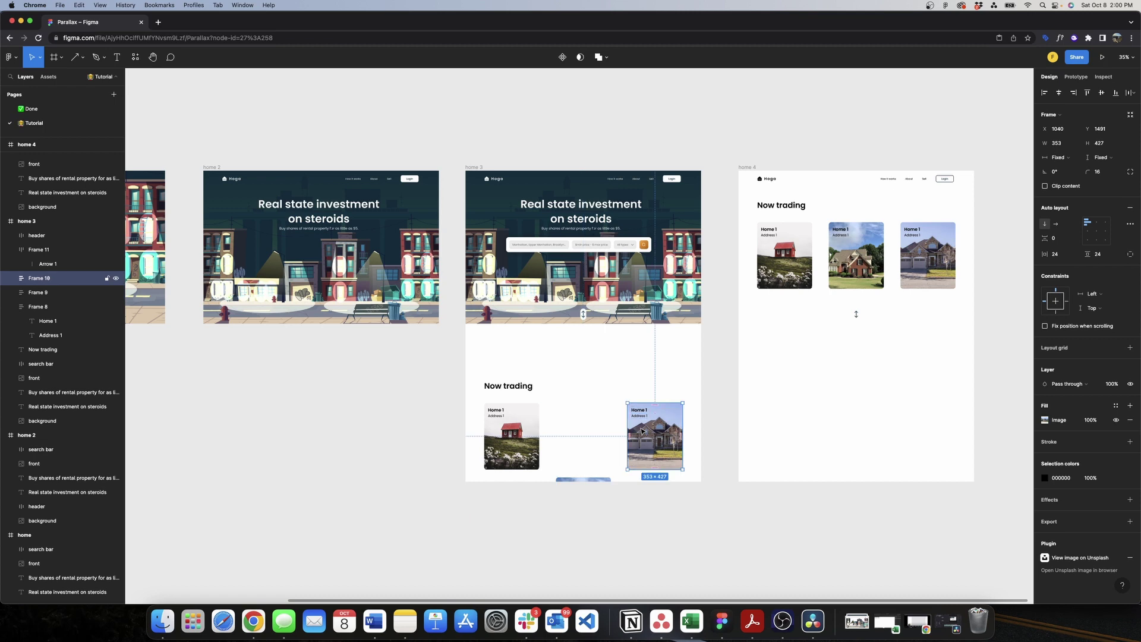
left_click_drag(654, 428, 655, 533)
left_click(688, 144)
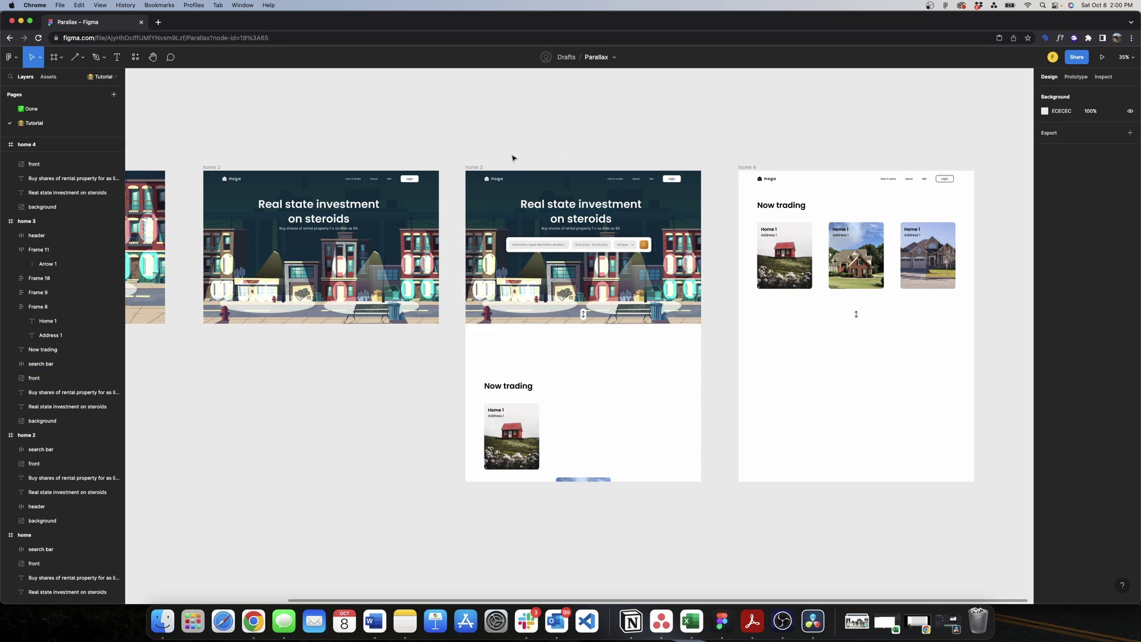
- Shorten the home 3 frame to a height of 982 and the home 4 frame to about 1002
left_click(473, 167)
left_click_drag(624, 484, 627, 326)
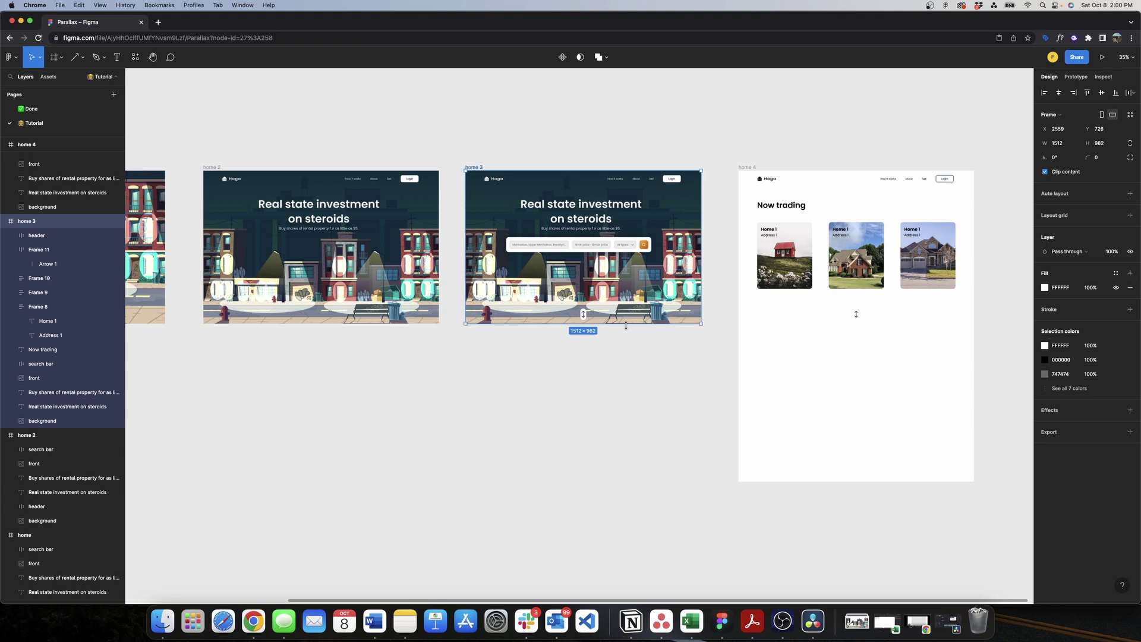
left_click(747, 167)
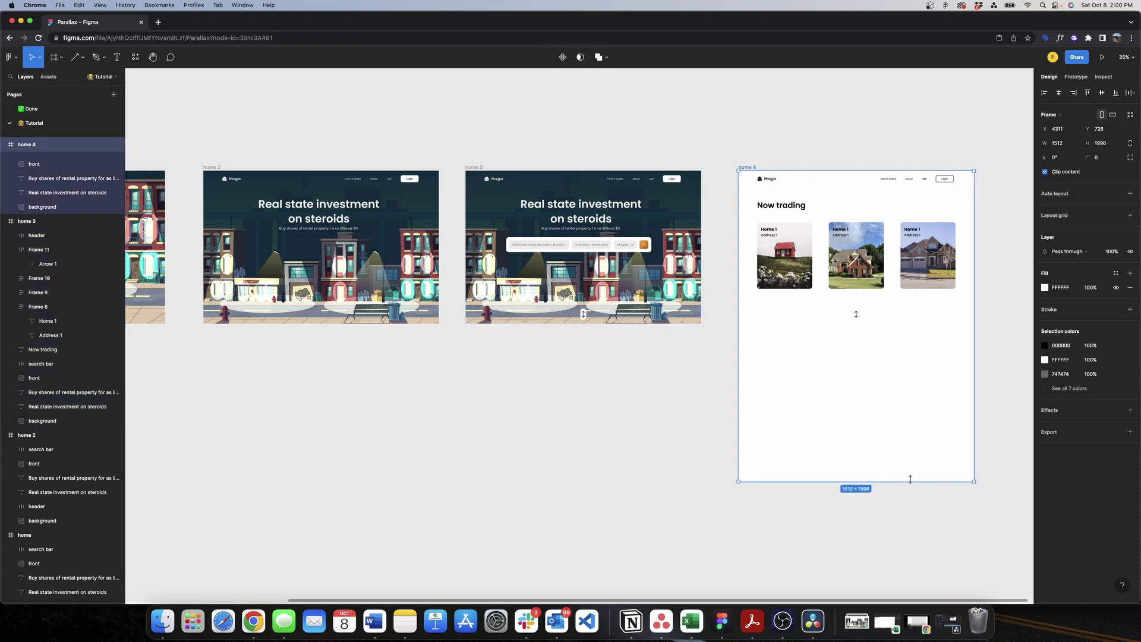
left_click_drag(910, 479, 908, 326)
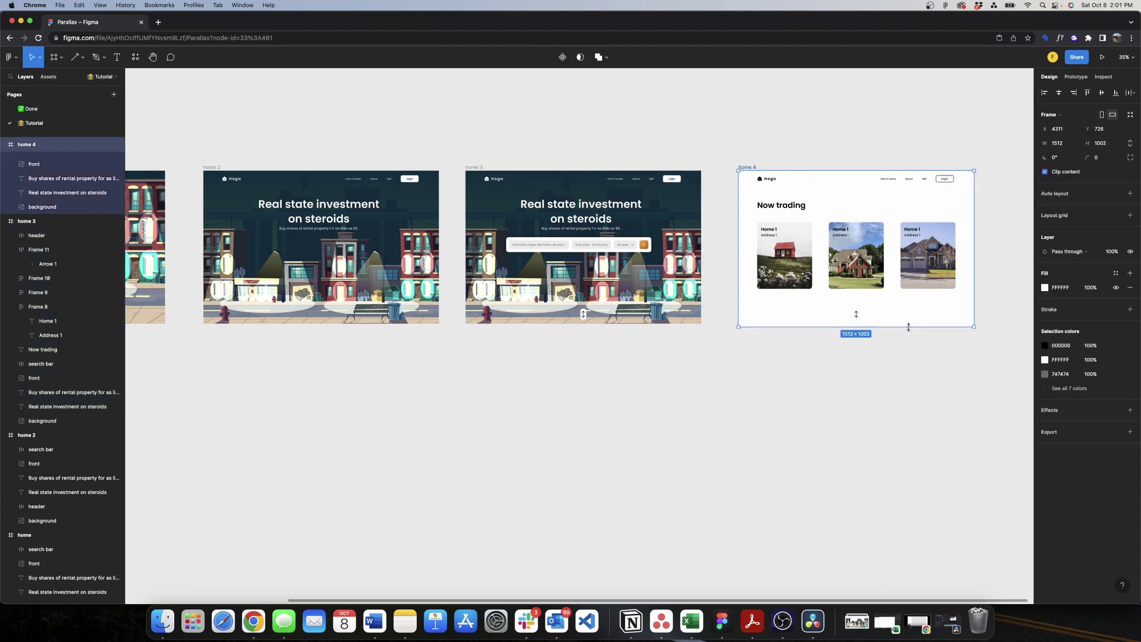
- Link home 3's scroll arrow to home 4 with an on-click Smart animate, Ease out transition, and change its duration
left_click(823, 152)
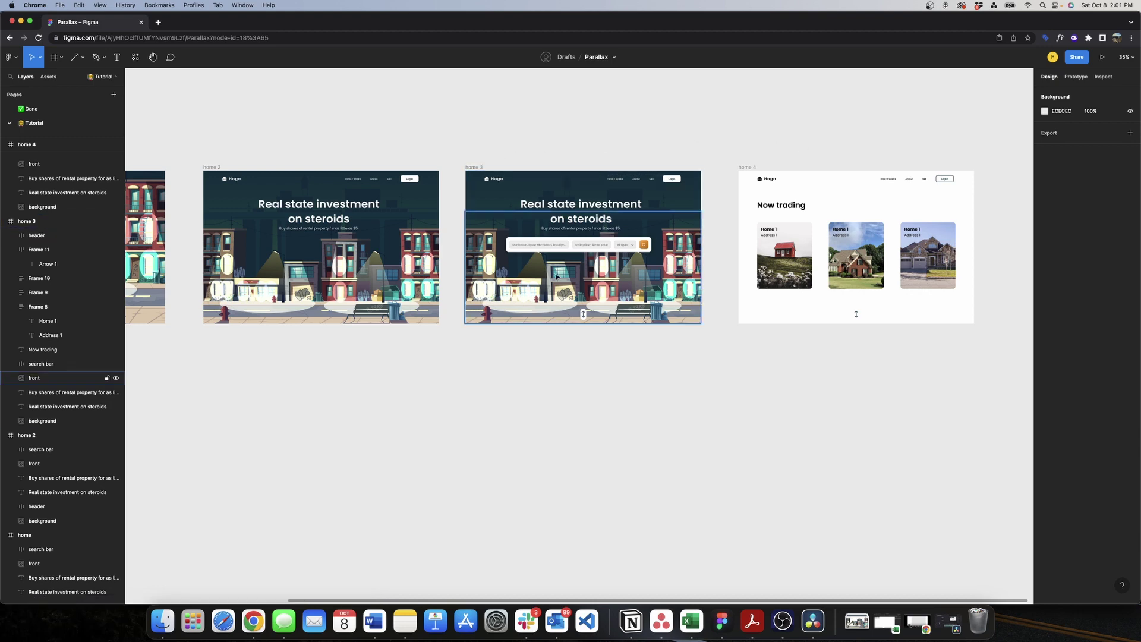
left_click(583, 314)
left_click(1076, 77)
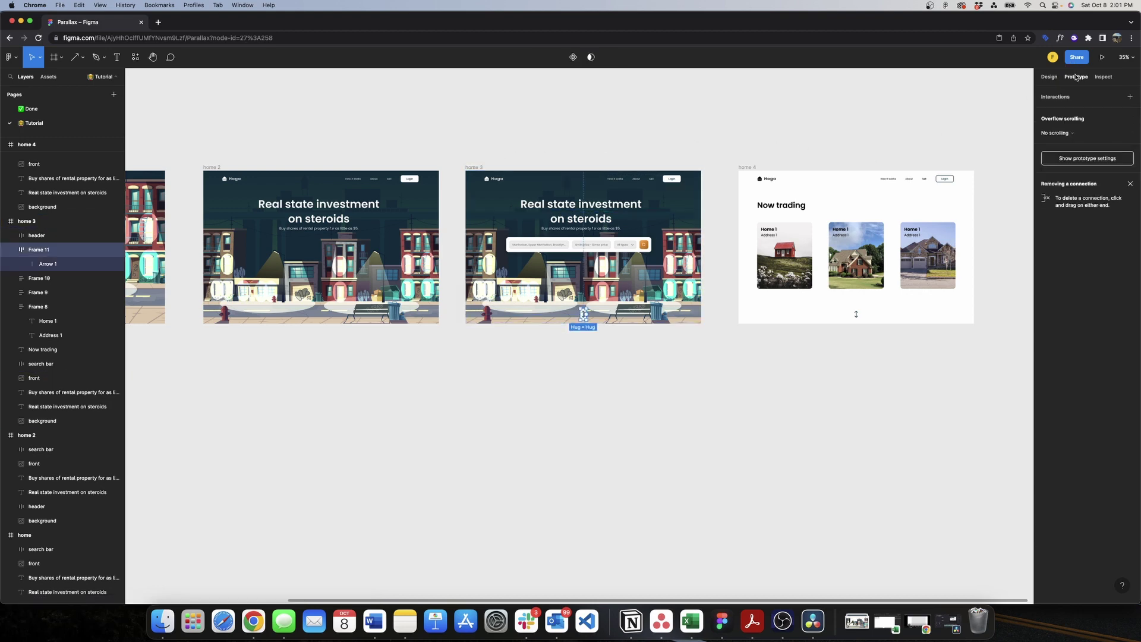
left_click_drag(595, 314, 751, 249)
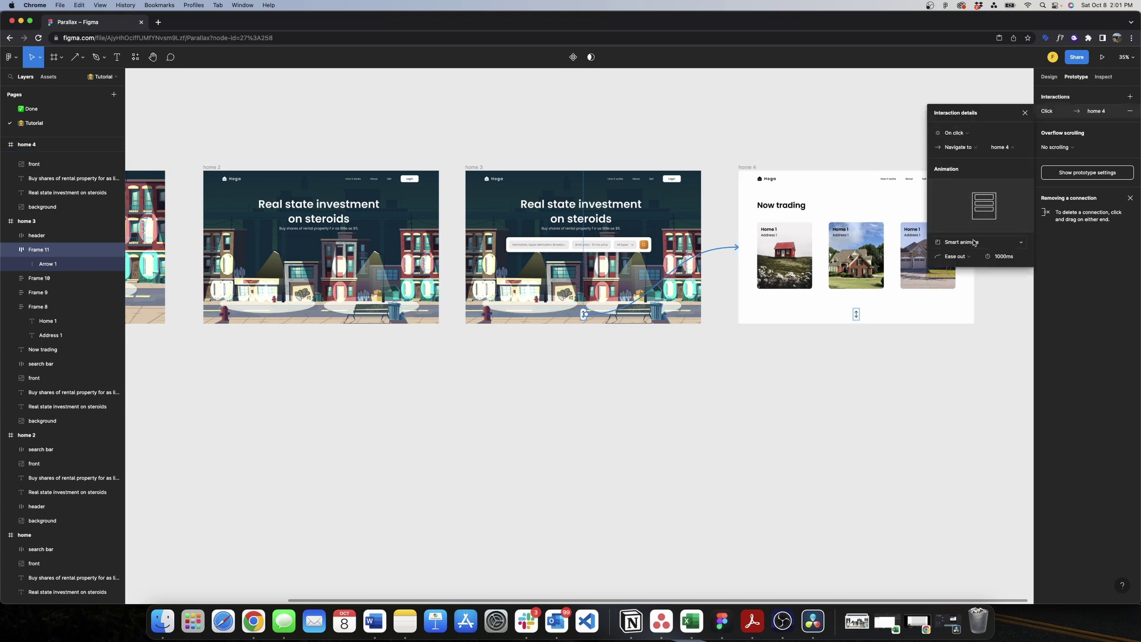
left_click(1001, 261)
type("7")
left_click(1025, 112)
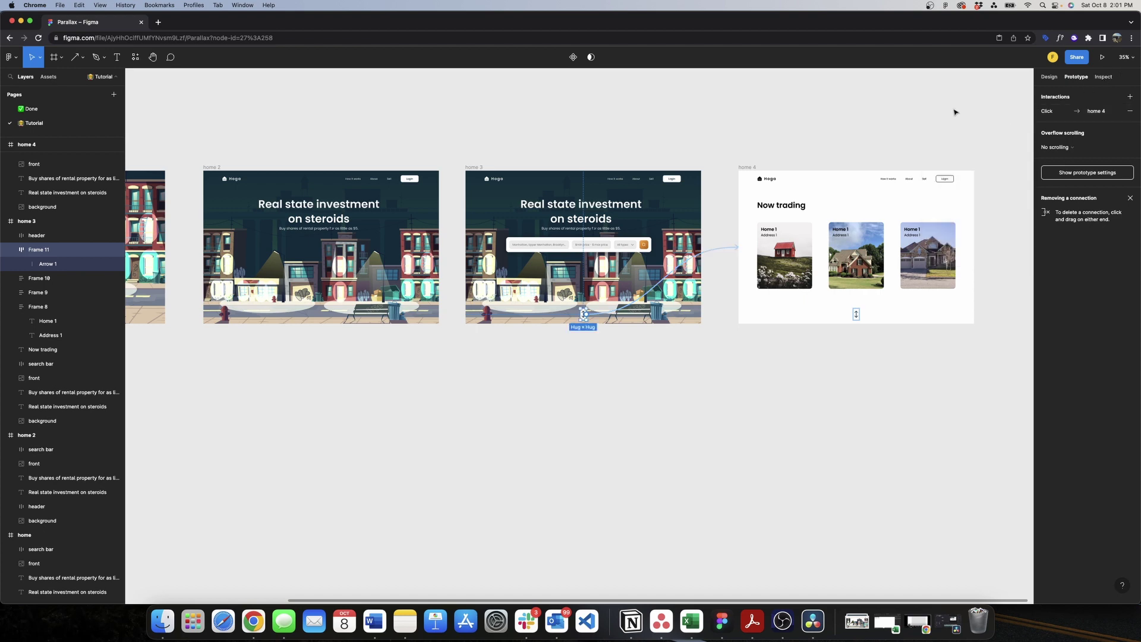
- Preview the prototype and trigger the scroll arrow to check the parallax transition from home 3 to home 4
left_click(1128, 185)
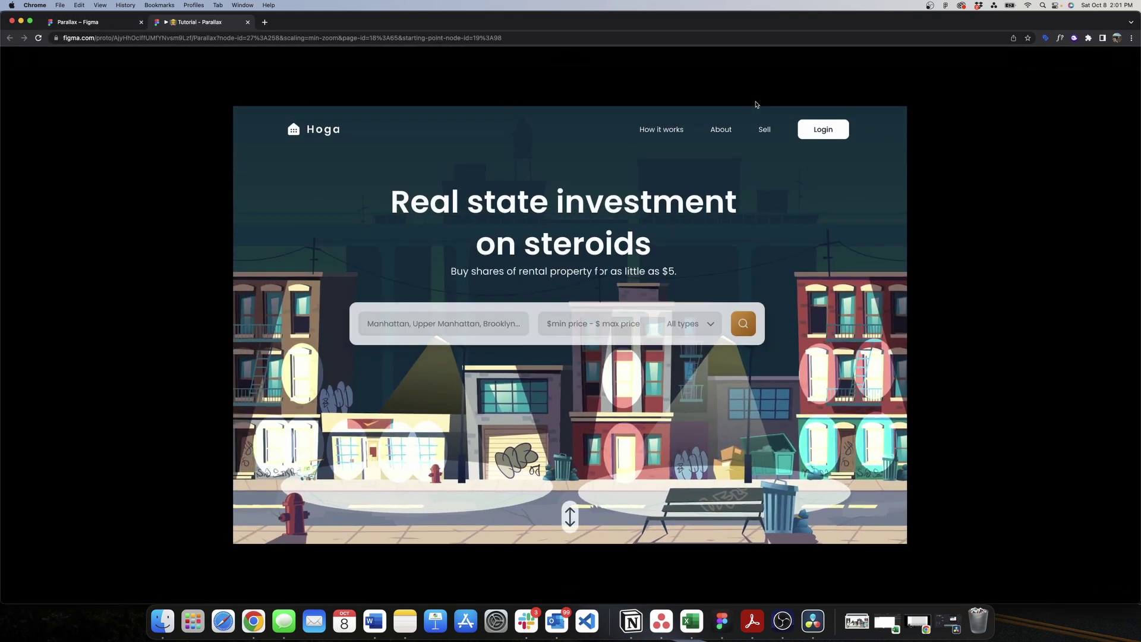
left_click(572, 510)
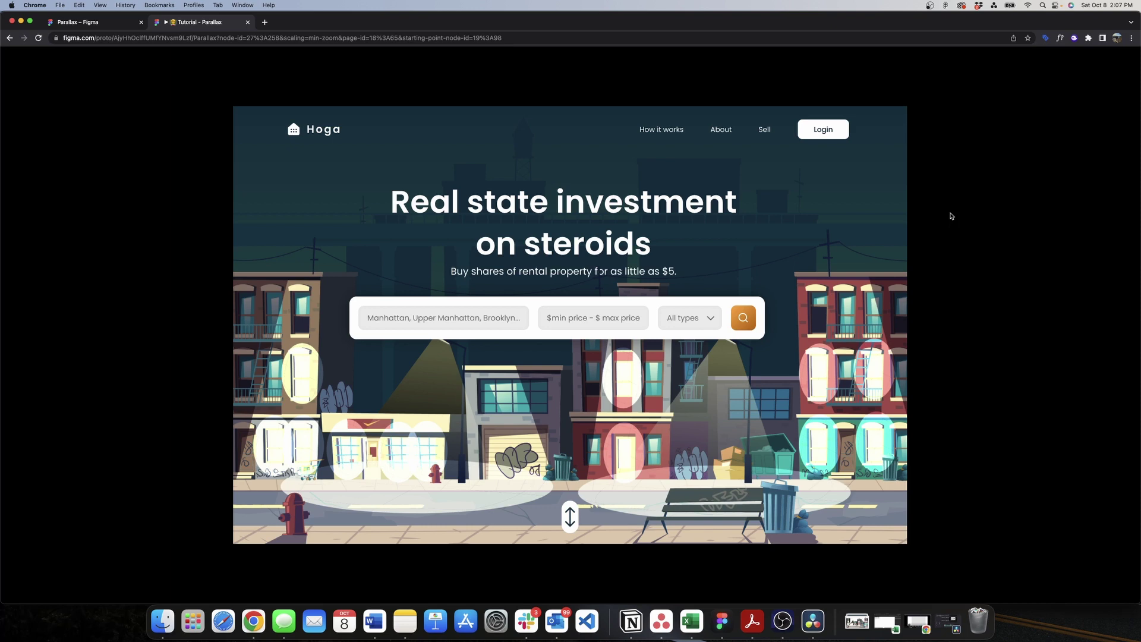
left_click(569, 516)
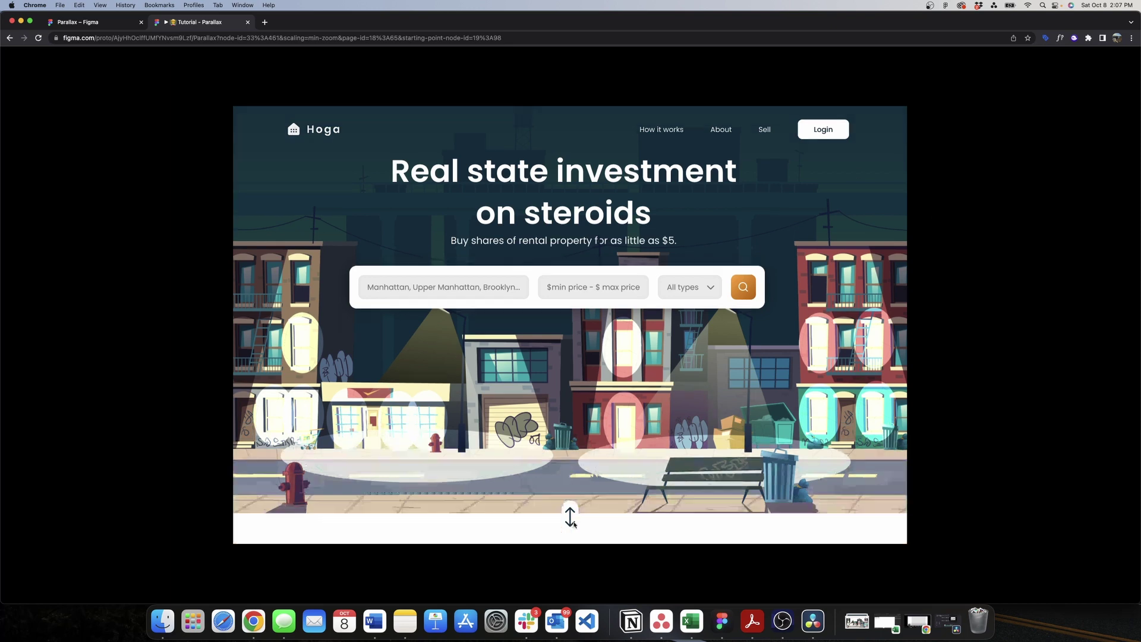